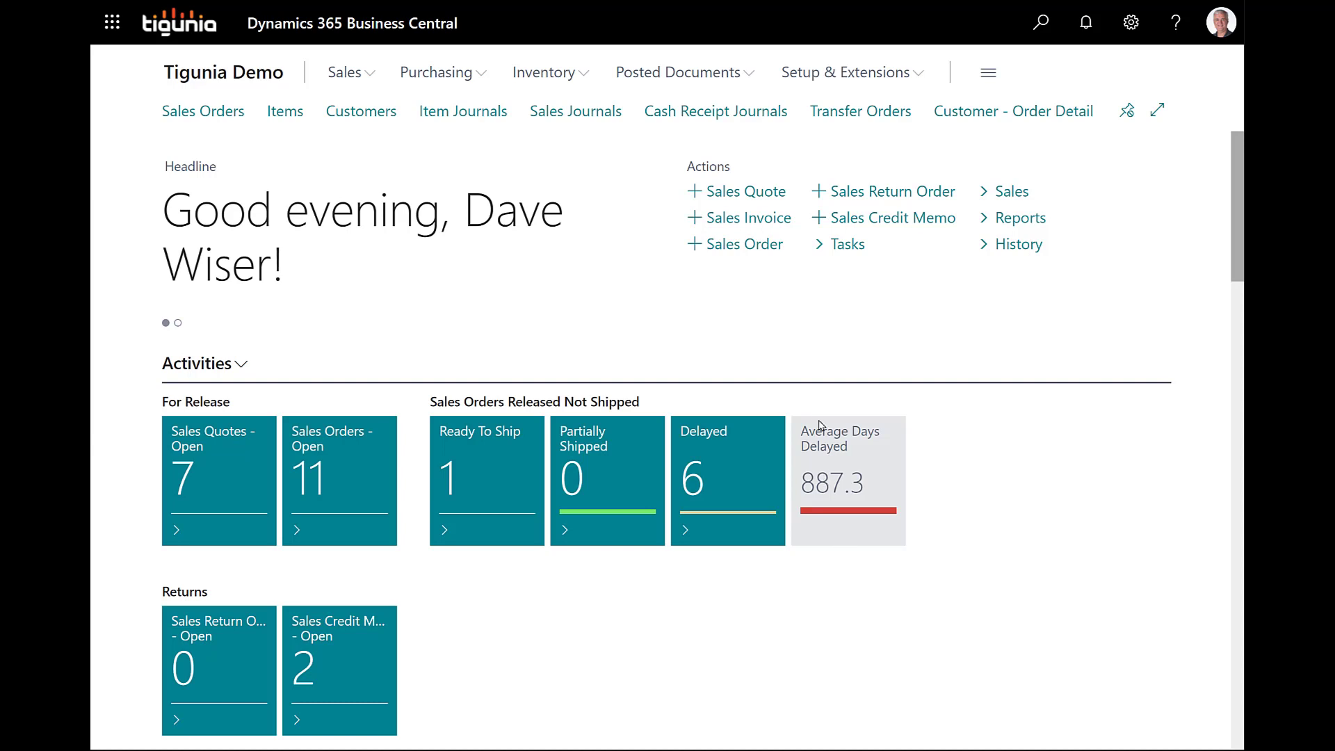
- Open the No. Series list and examine the FA (Fixed Assets) and DEFEXP (Deferred Expenses) number series
left_click(1043, 32)
type("no")
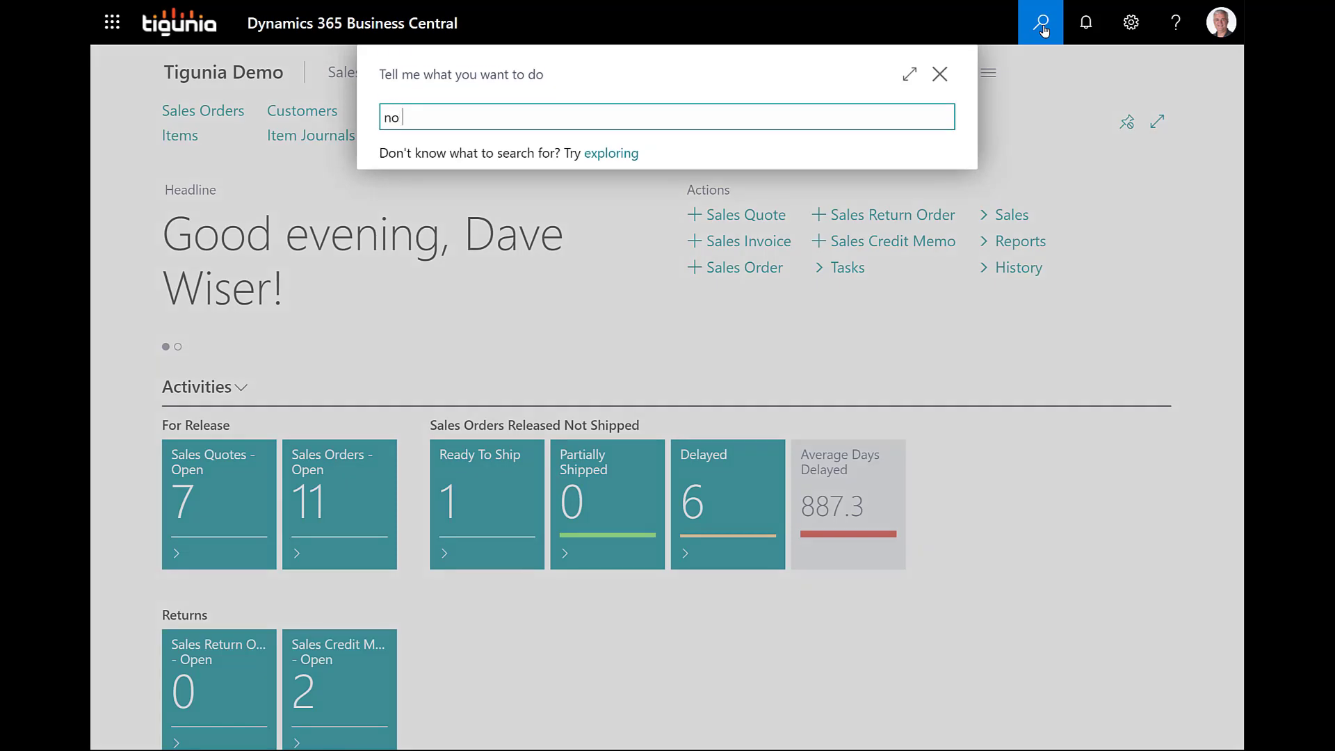
type(" series")
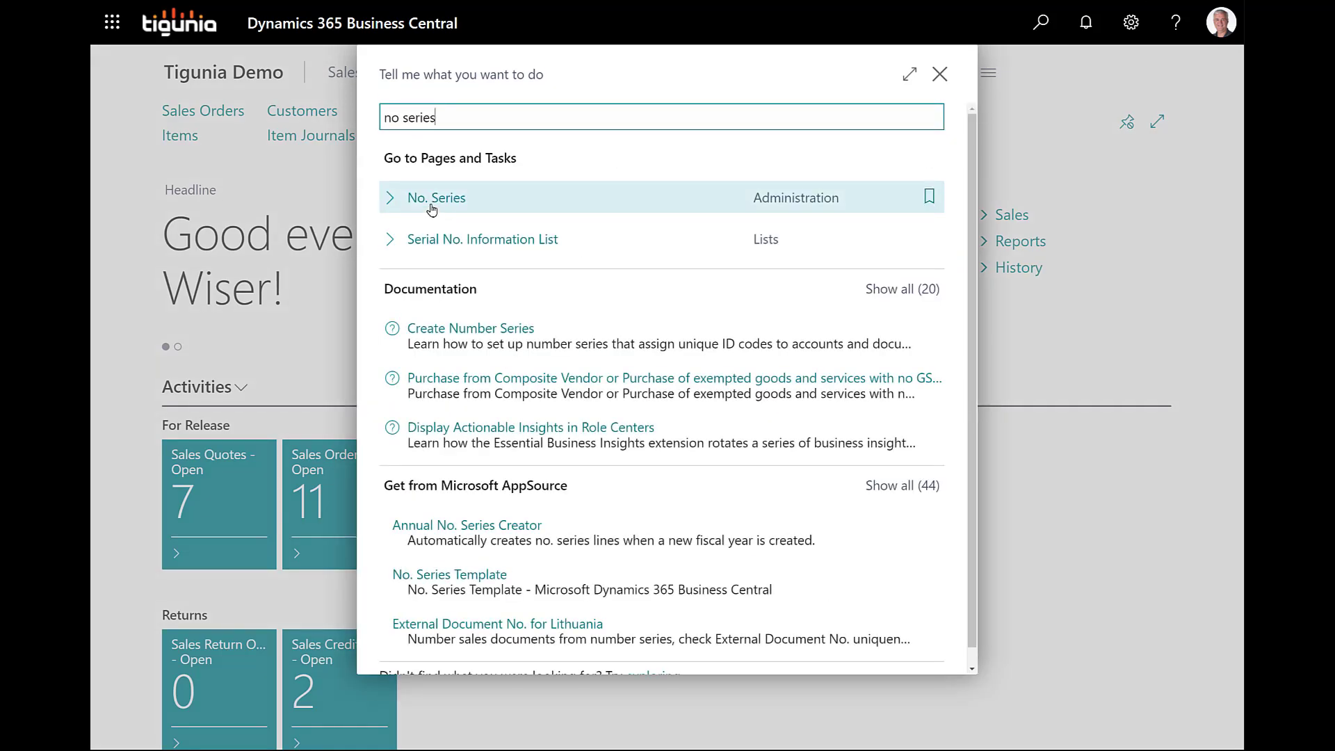
key("Return")
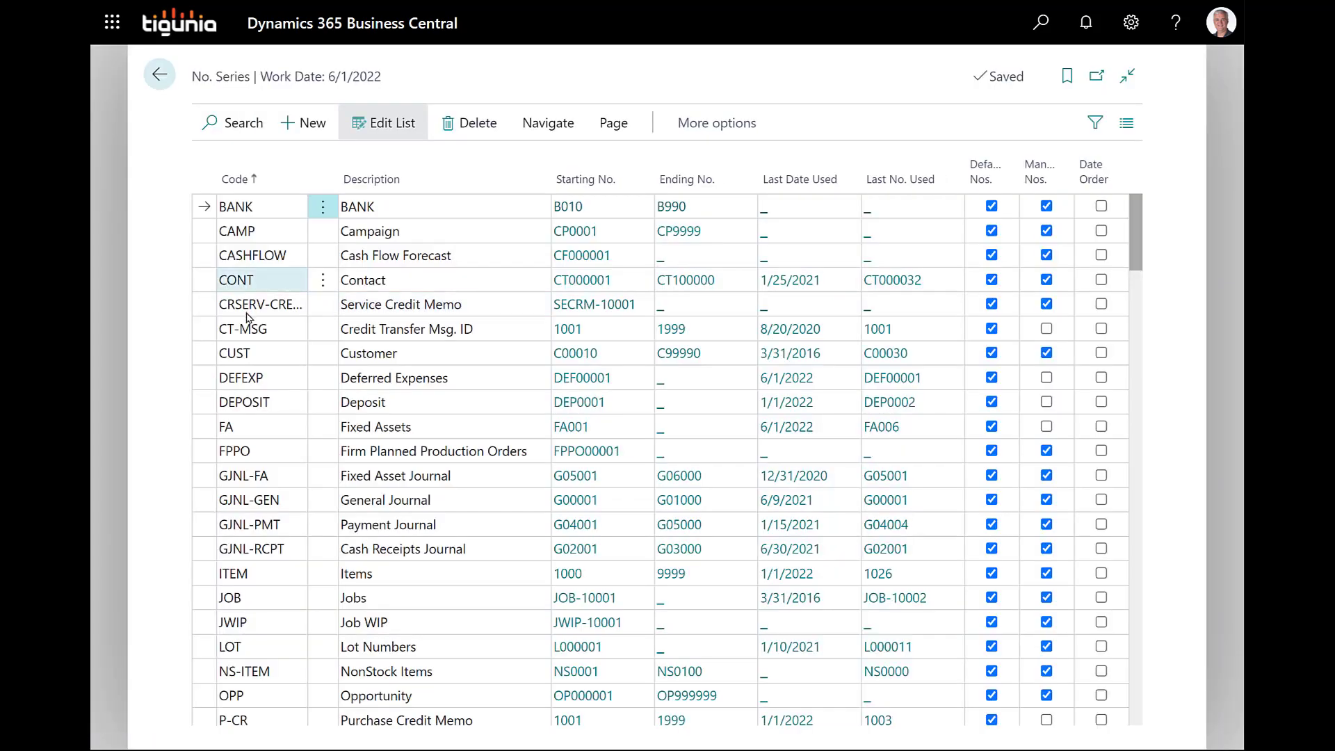
left_click(391, 436)
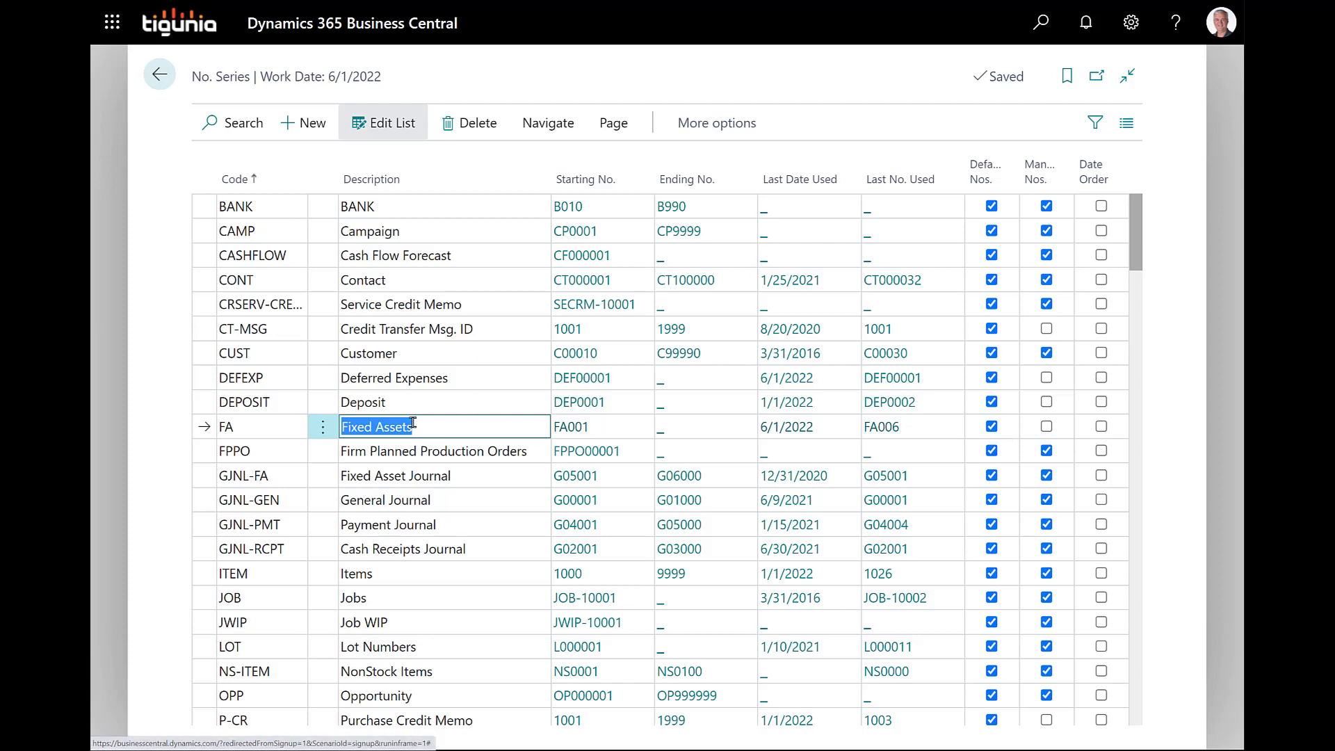
left_click(242, 382)
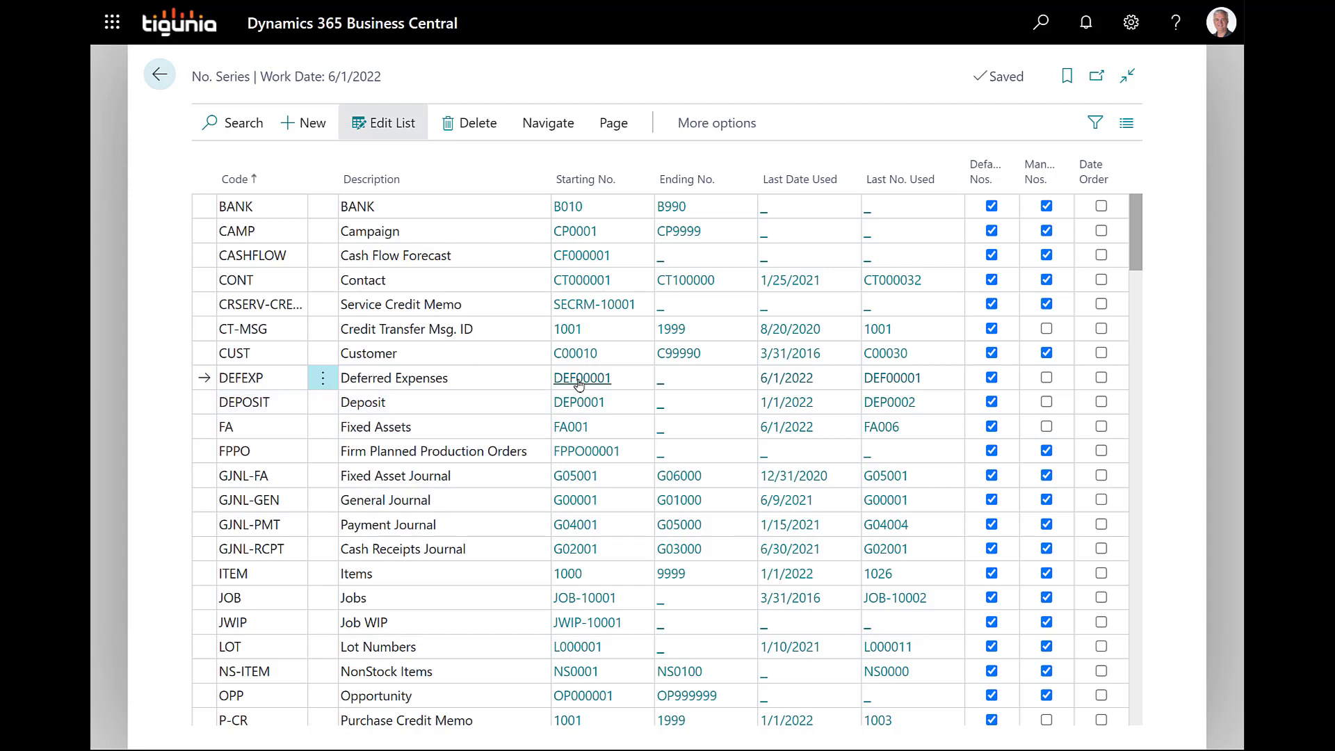
- View the number series relationships of the FA series and return to the home page
left_click(420, 433)
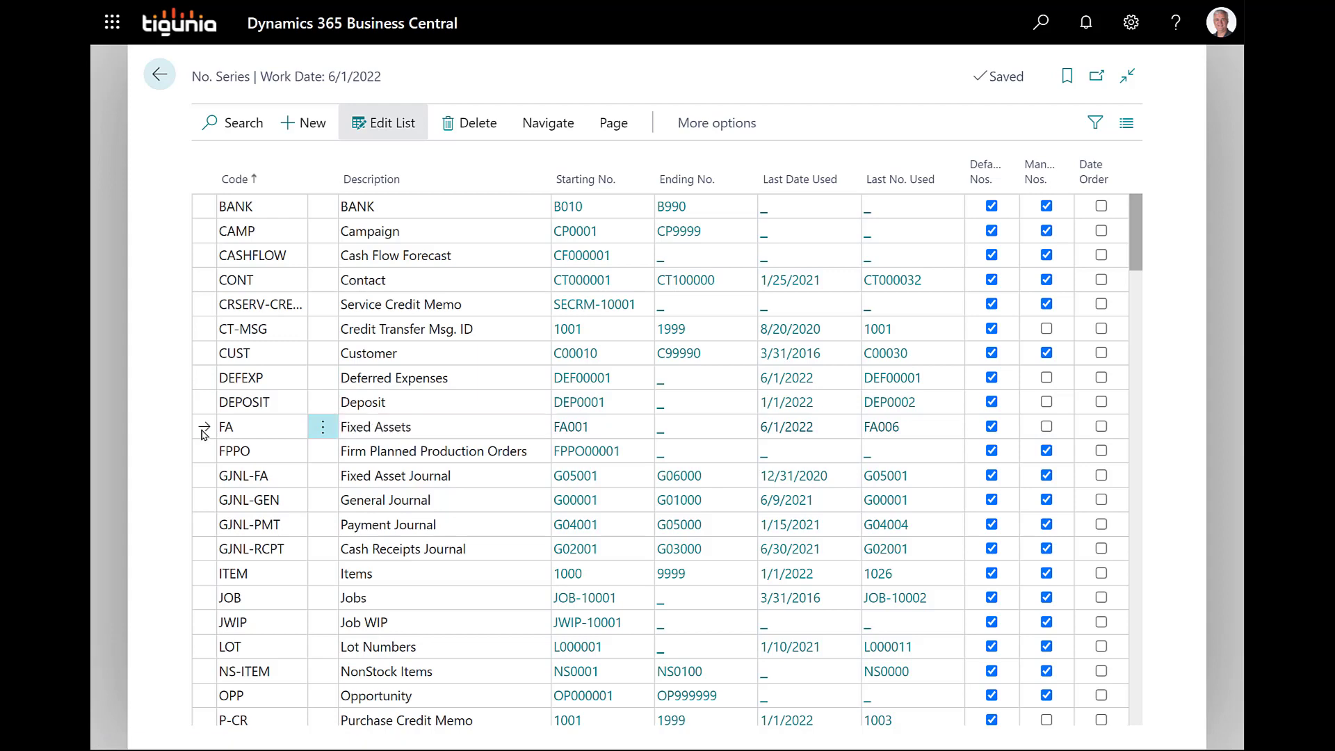
left_click(515, 130)
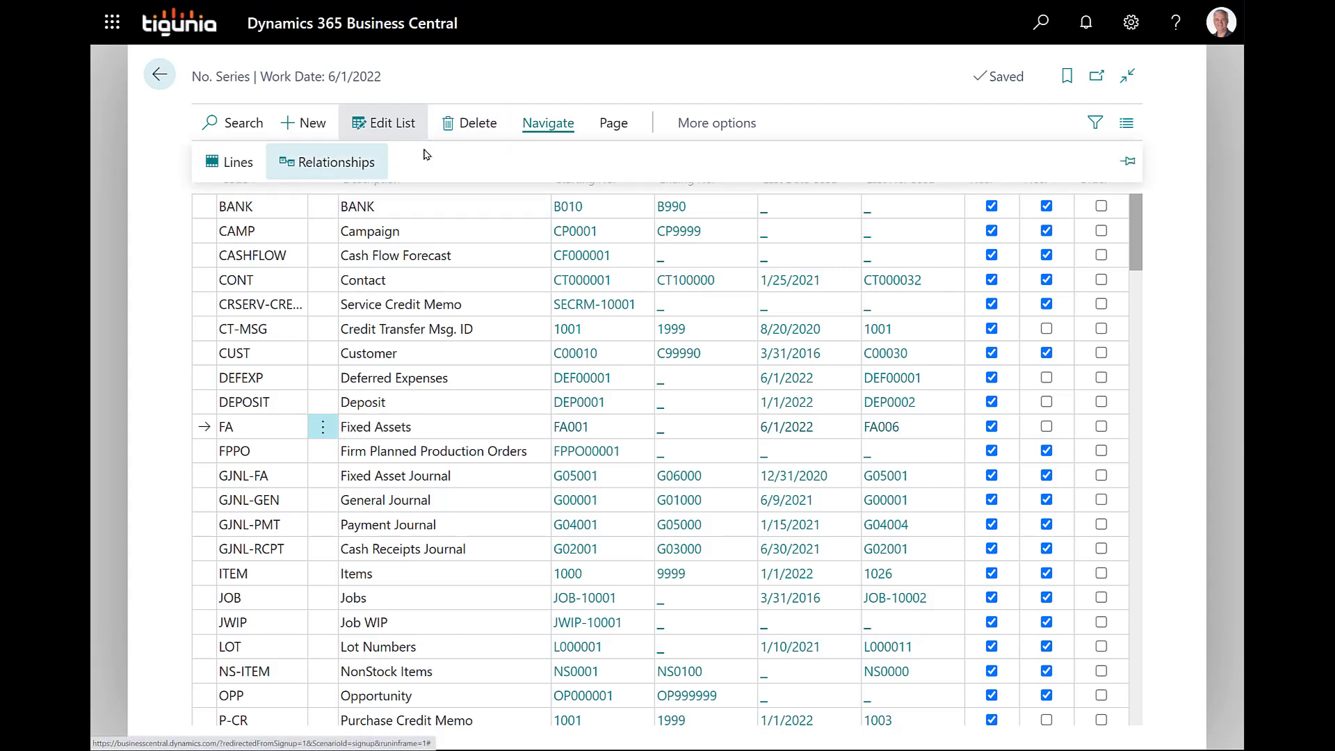
left_click(308, 173)
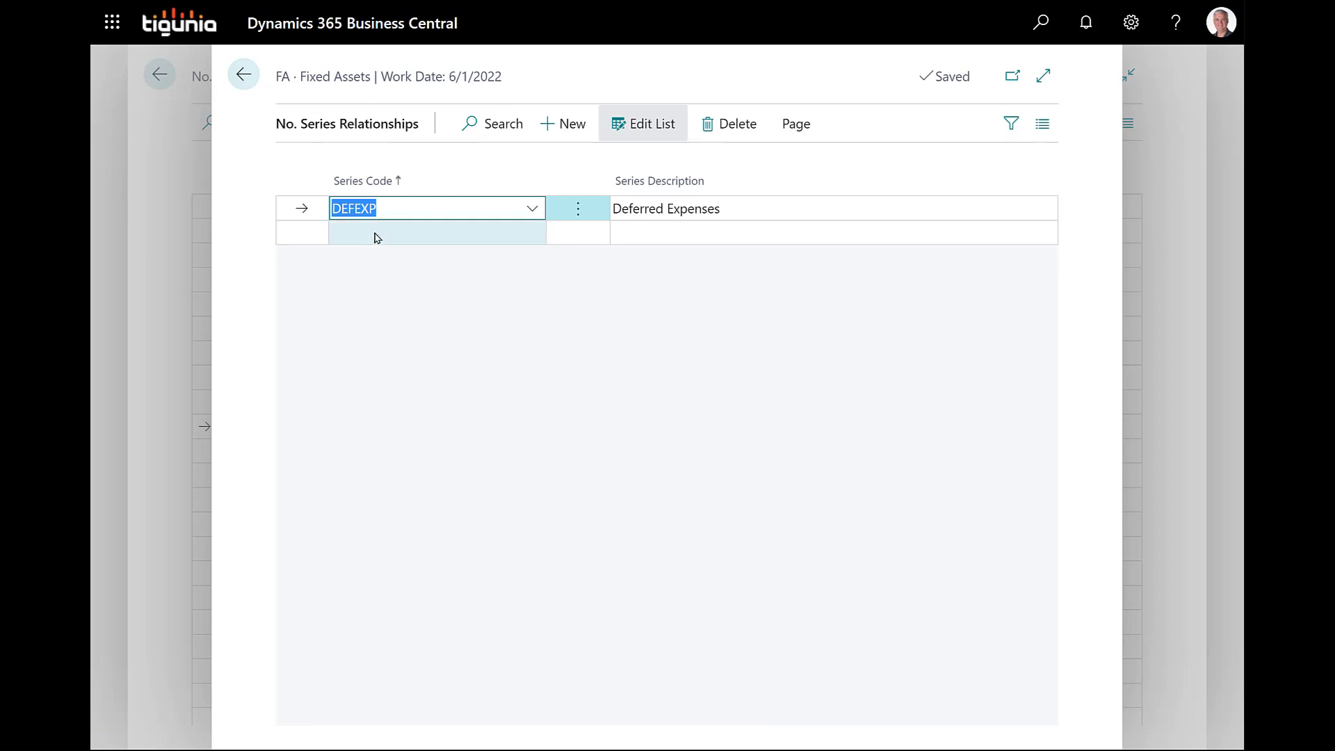
left_click(250, 81)
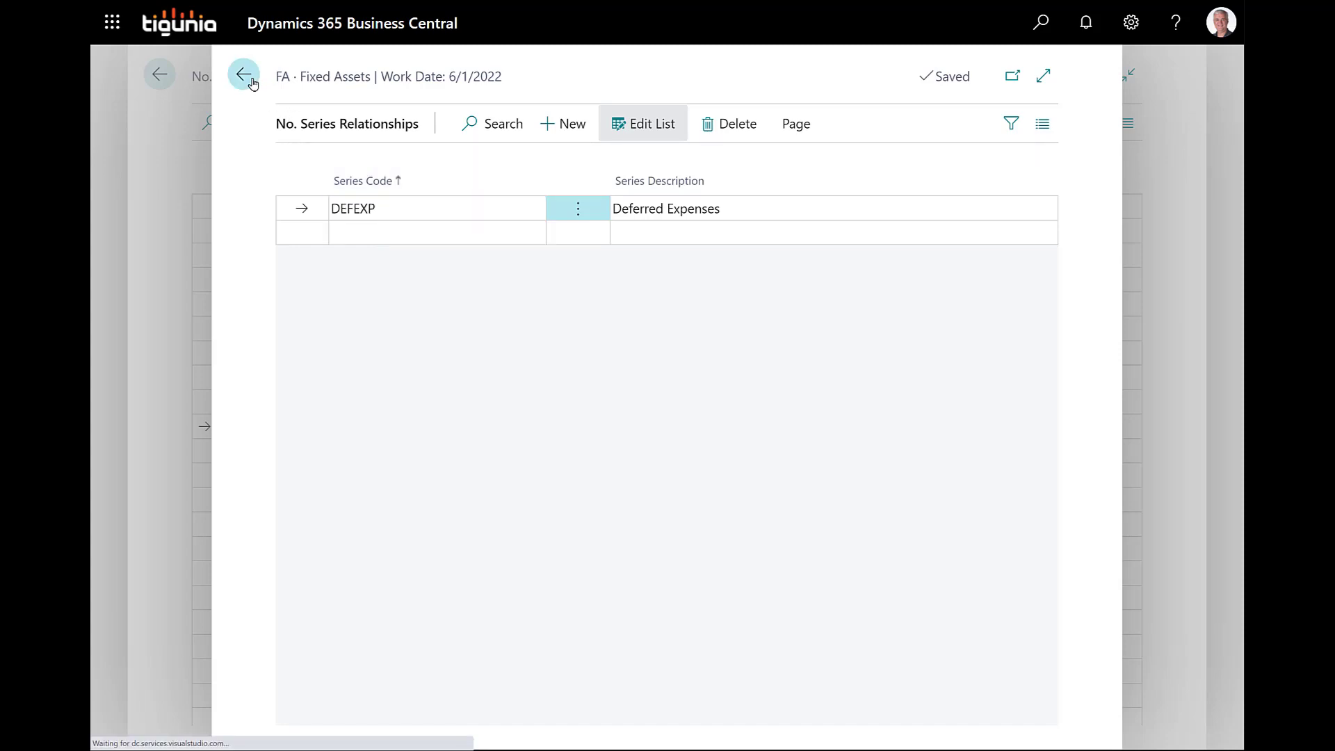
left_click(161, 80)
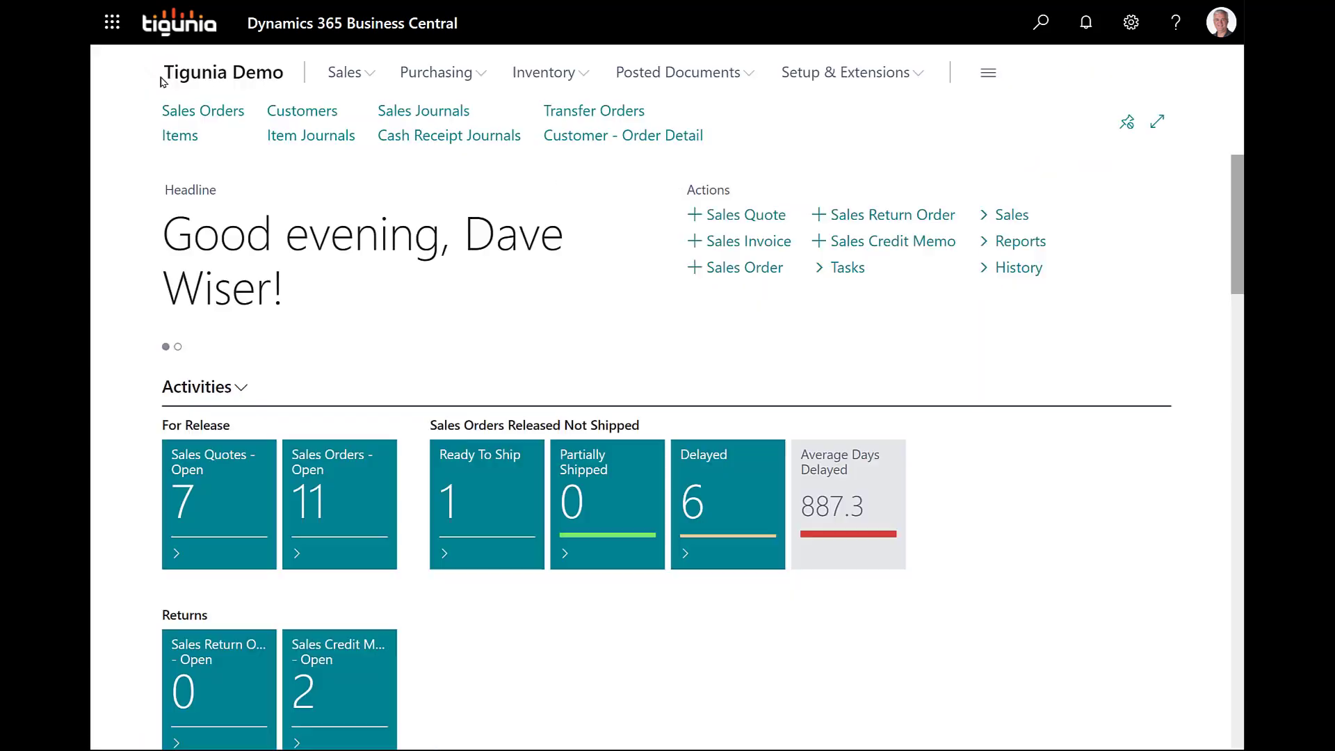
- Search for "fa posting" and open the FA Posting Groups page
left_click(1015, 38)
type("fa posti")
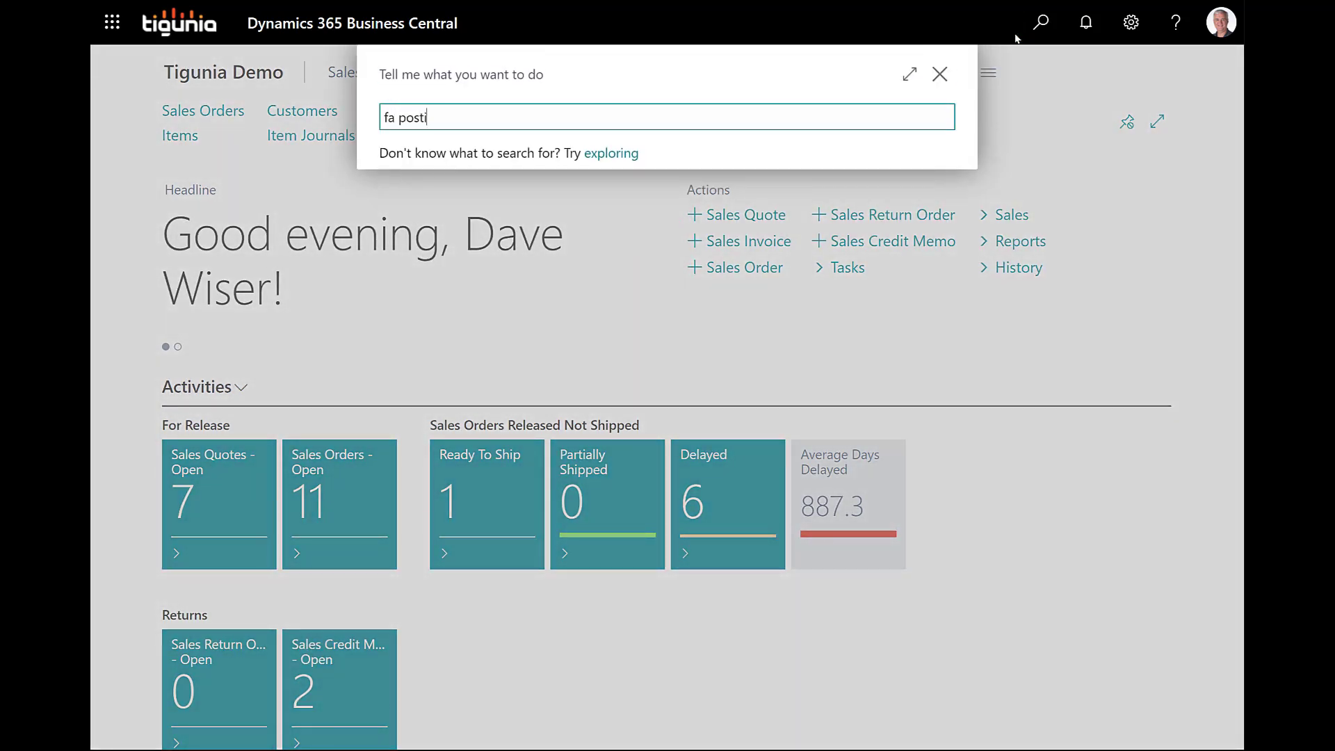
type("ng")
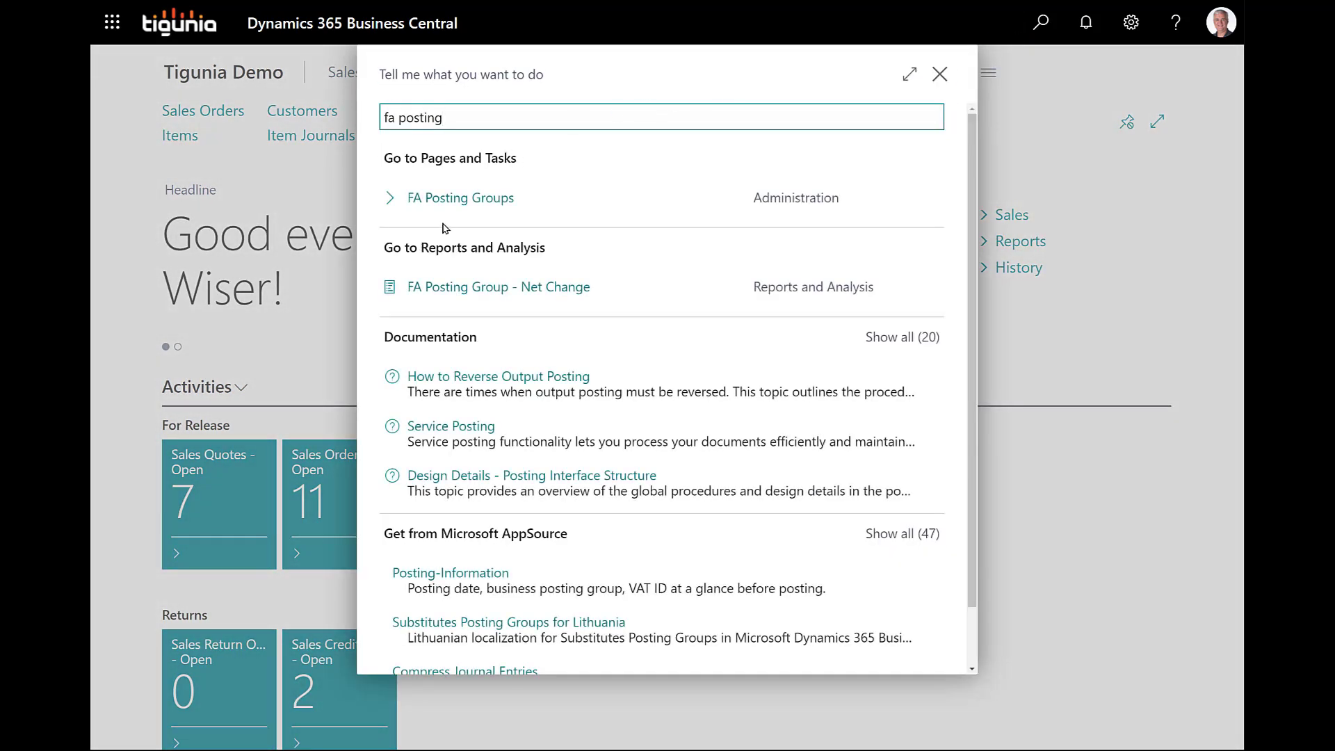
left_click(448, 200)
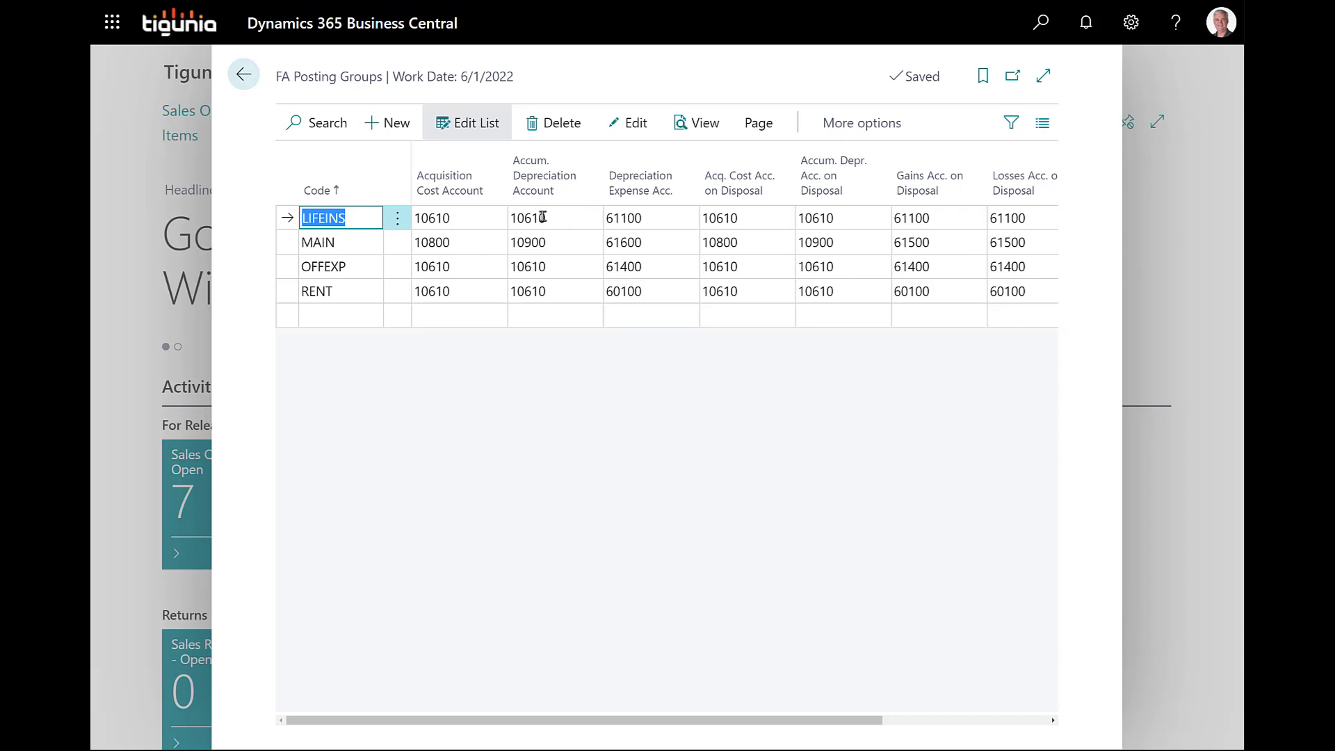
- Look up the acquisition cost account of the LIFEINS posting group and return to the home page
left_click(486, 218)
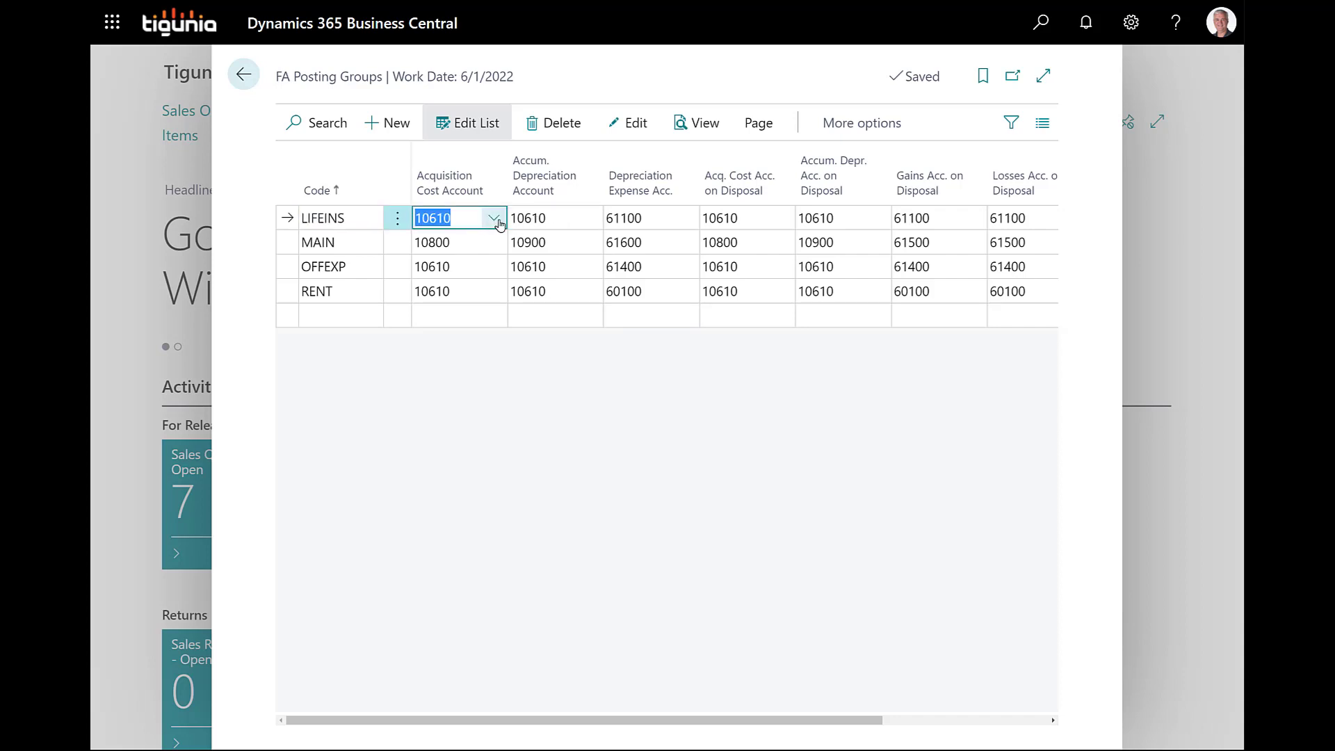
left_click(499, 224)
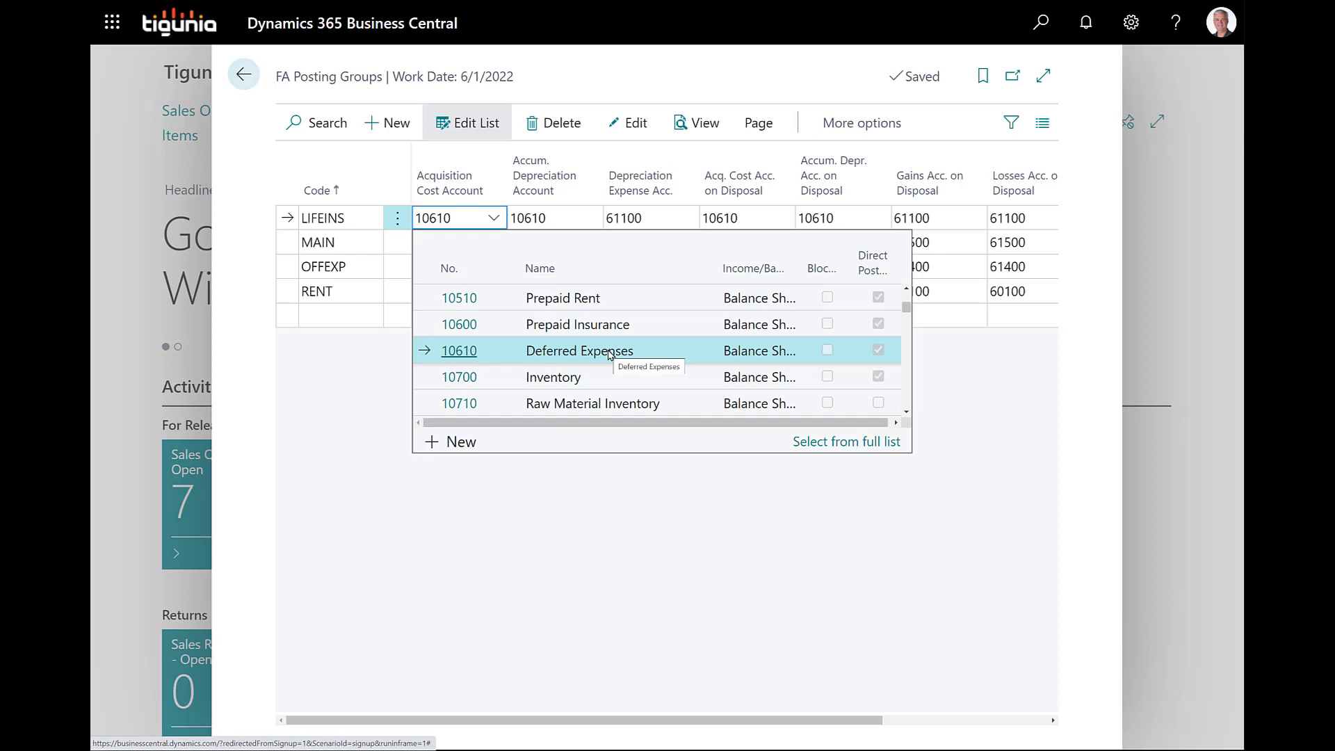
left_click(352, 393)
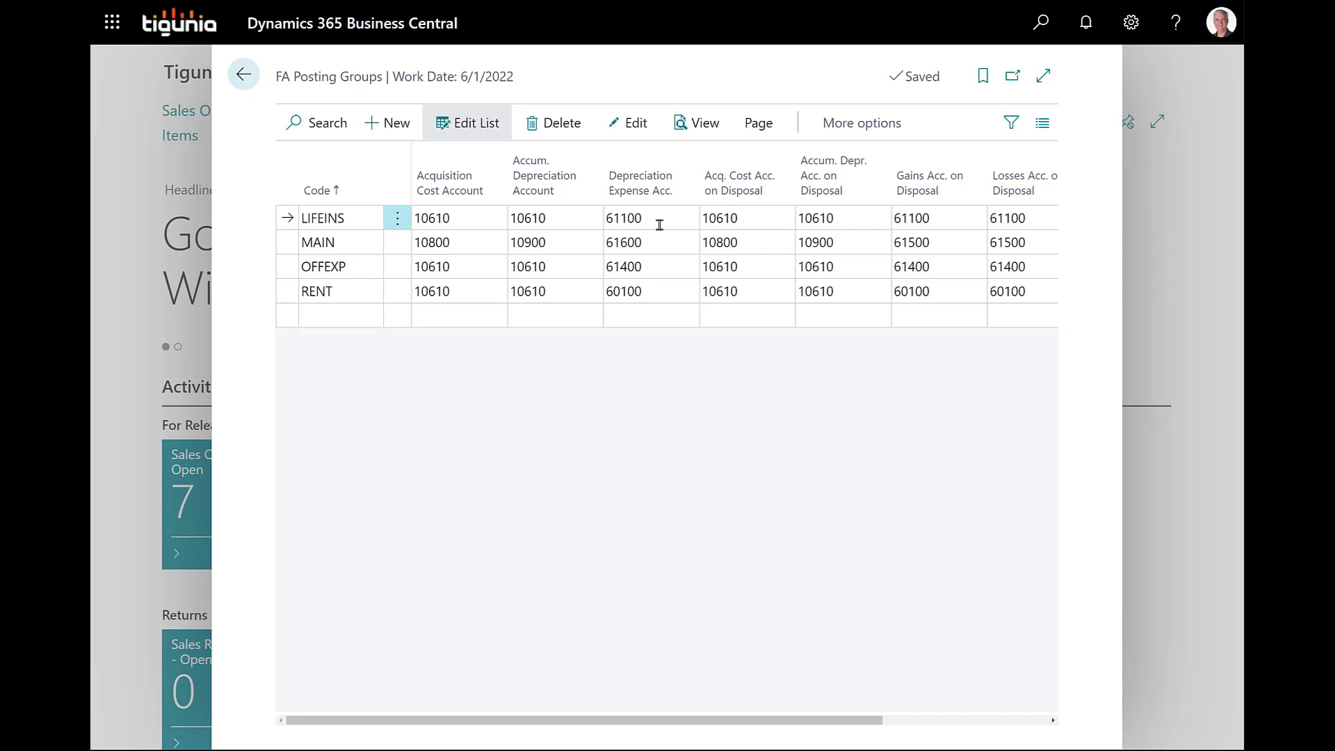
left_click(244, 76)
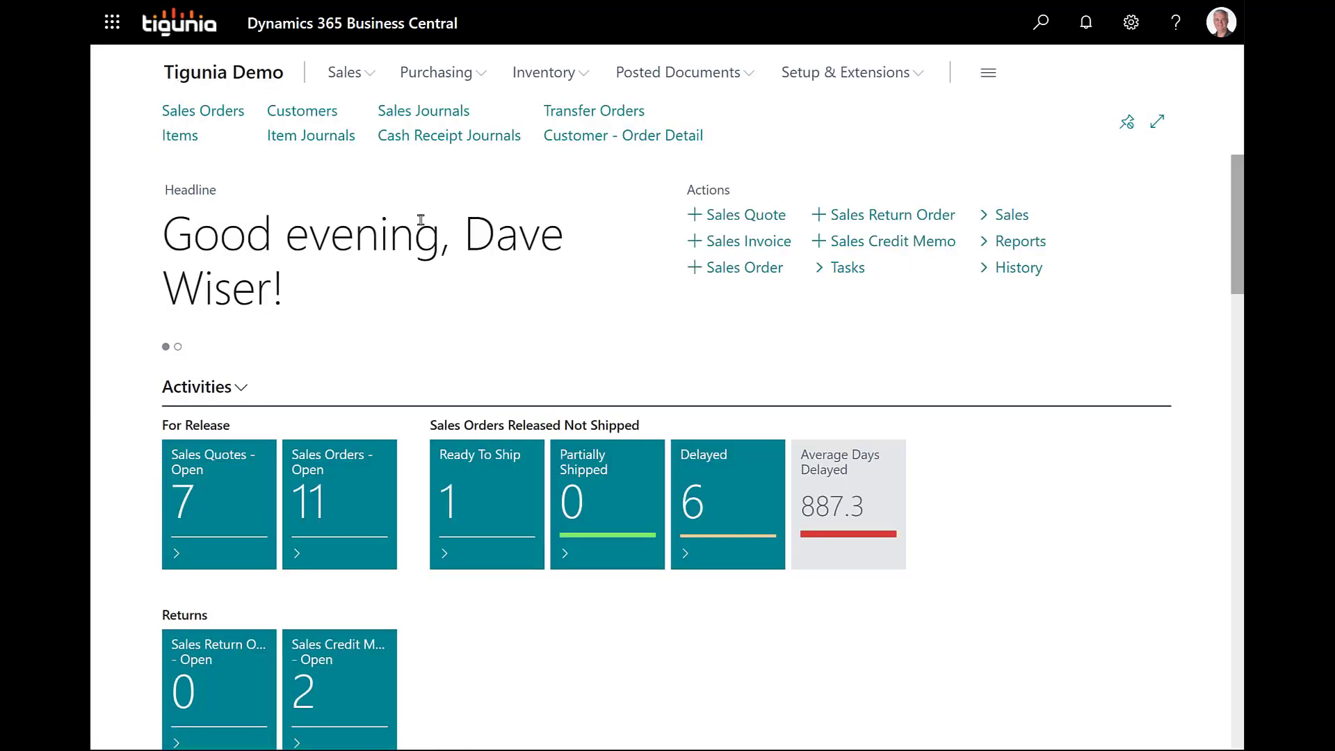
- Search for fixed assets and open the Fixed Assets list
left_click(1040, 23)
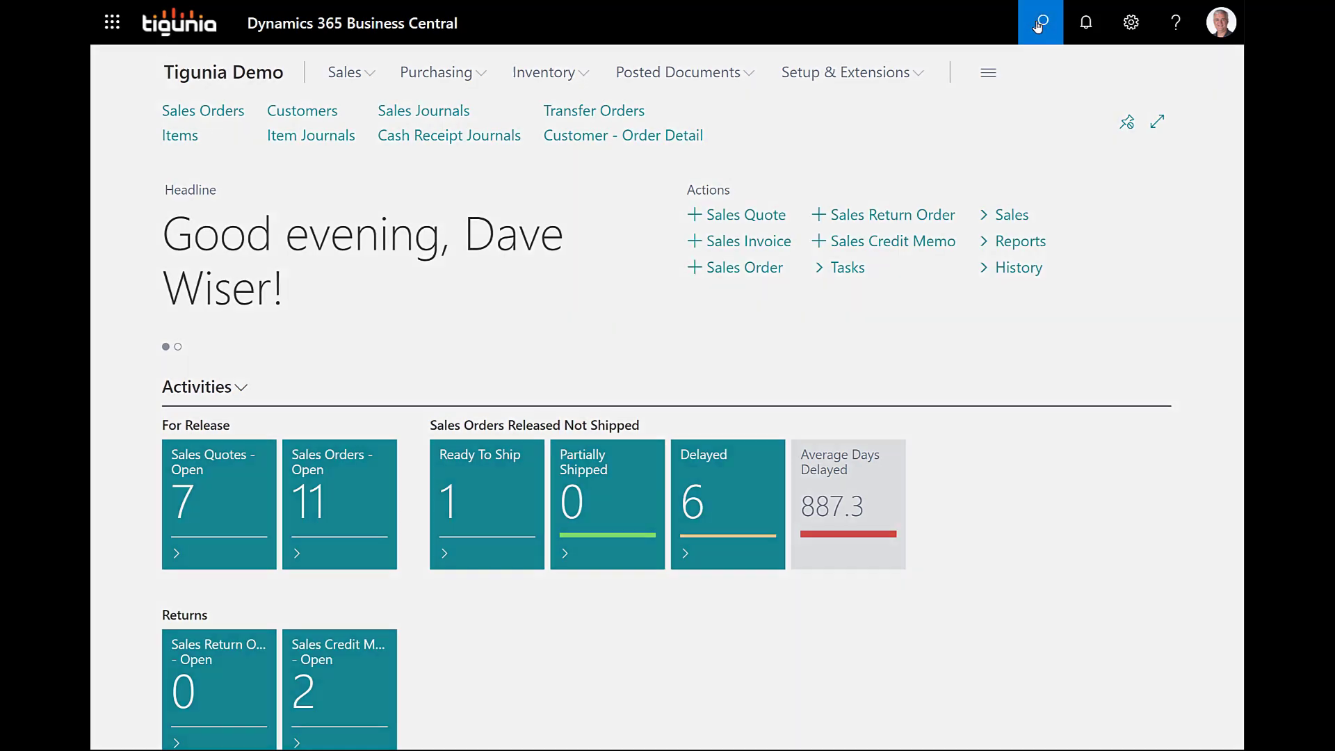
type("fix")
type("ed asst")
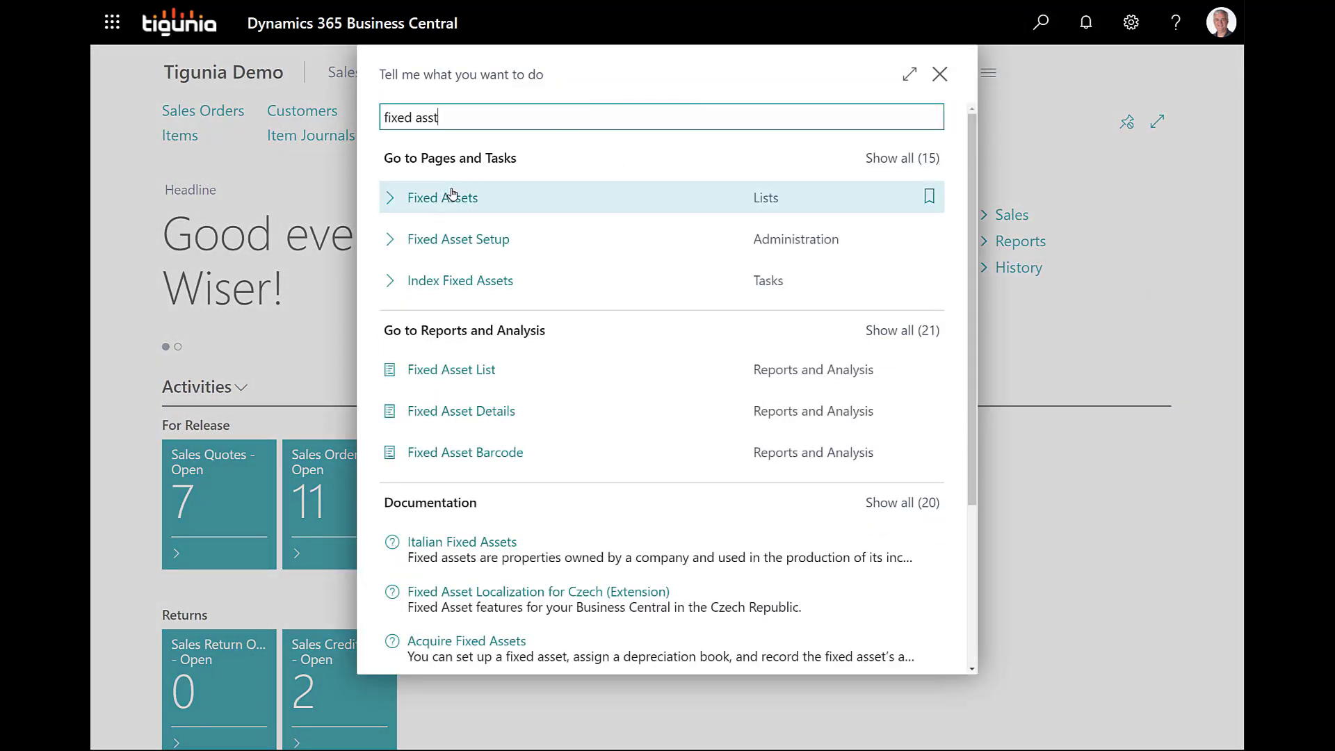
left_click(447, 199)
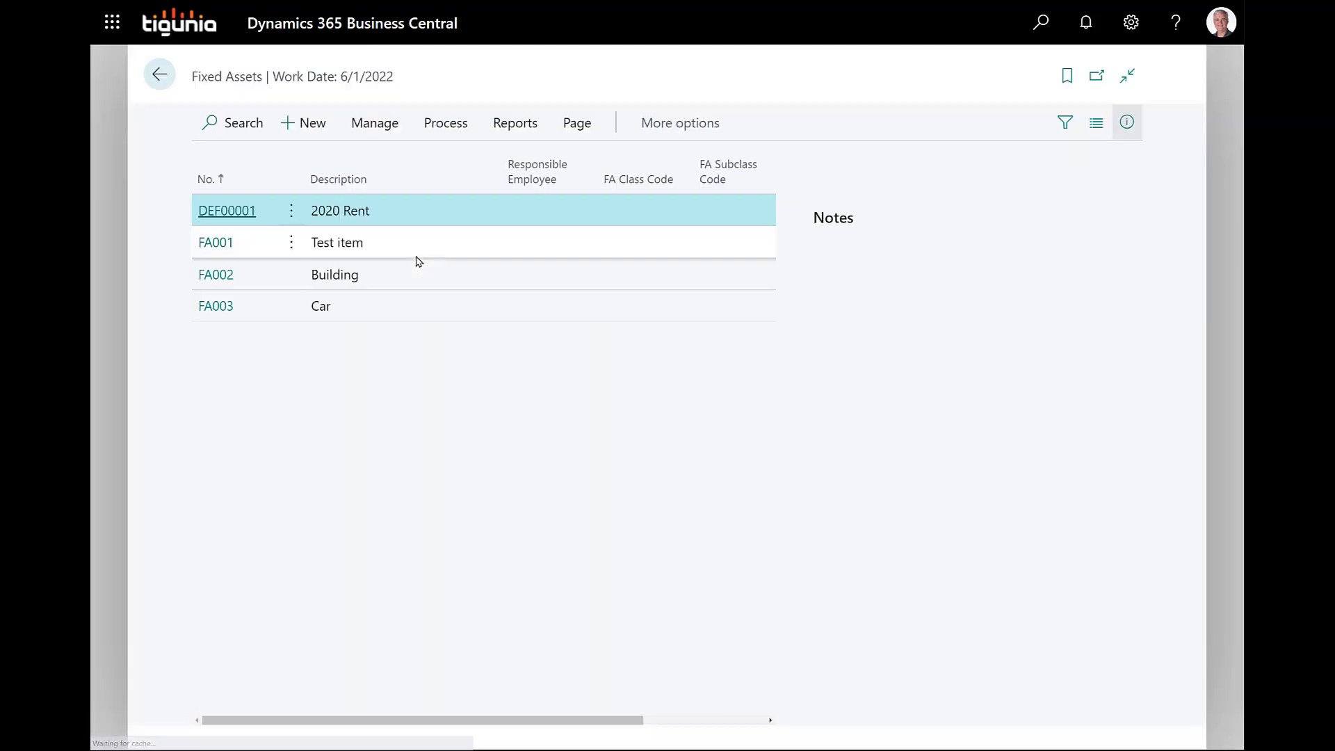
- Create a new fixed asset card and number it from the DEFEXP (Deferred Expenses) series
left_click(307, 126)
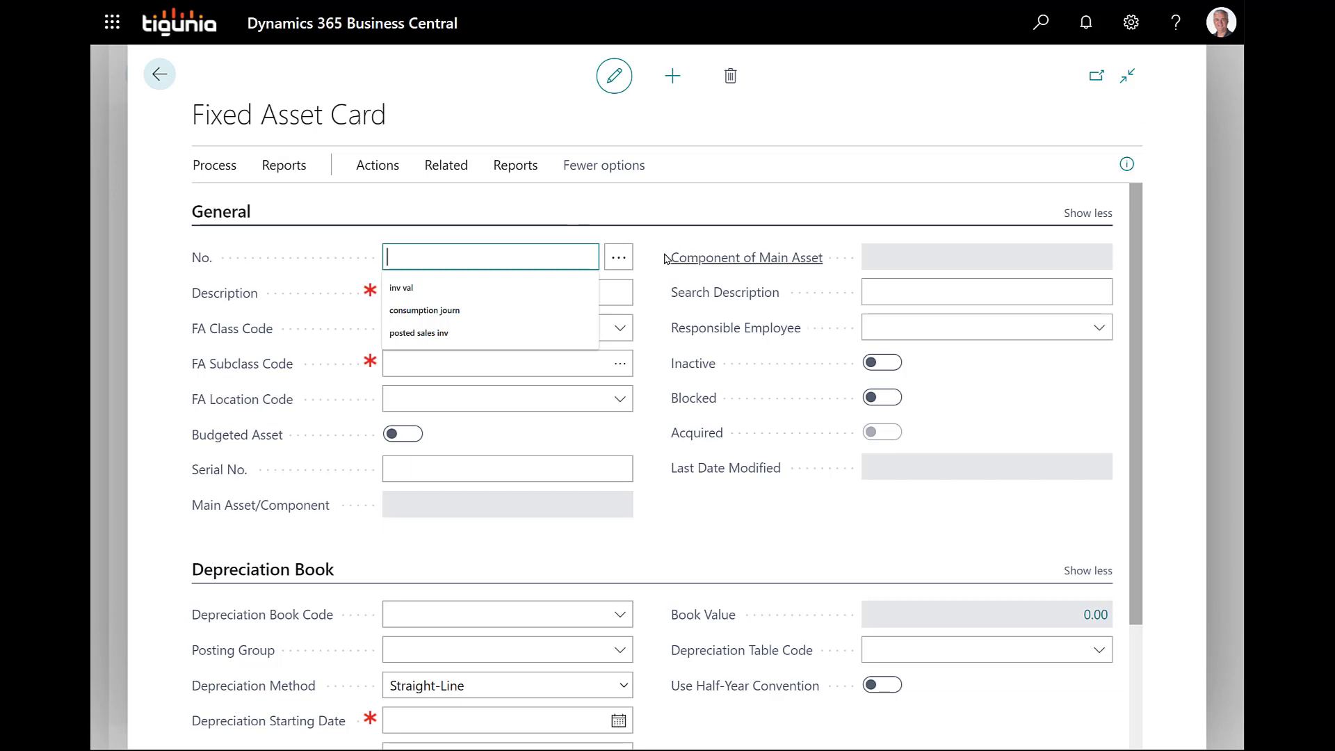
left_click(621, 261)
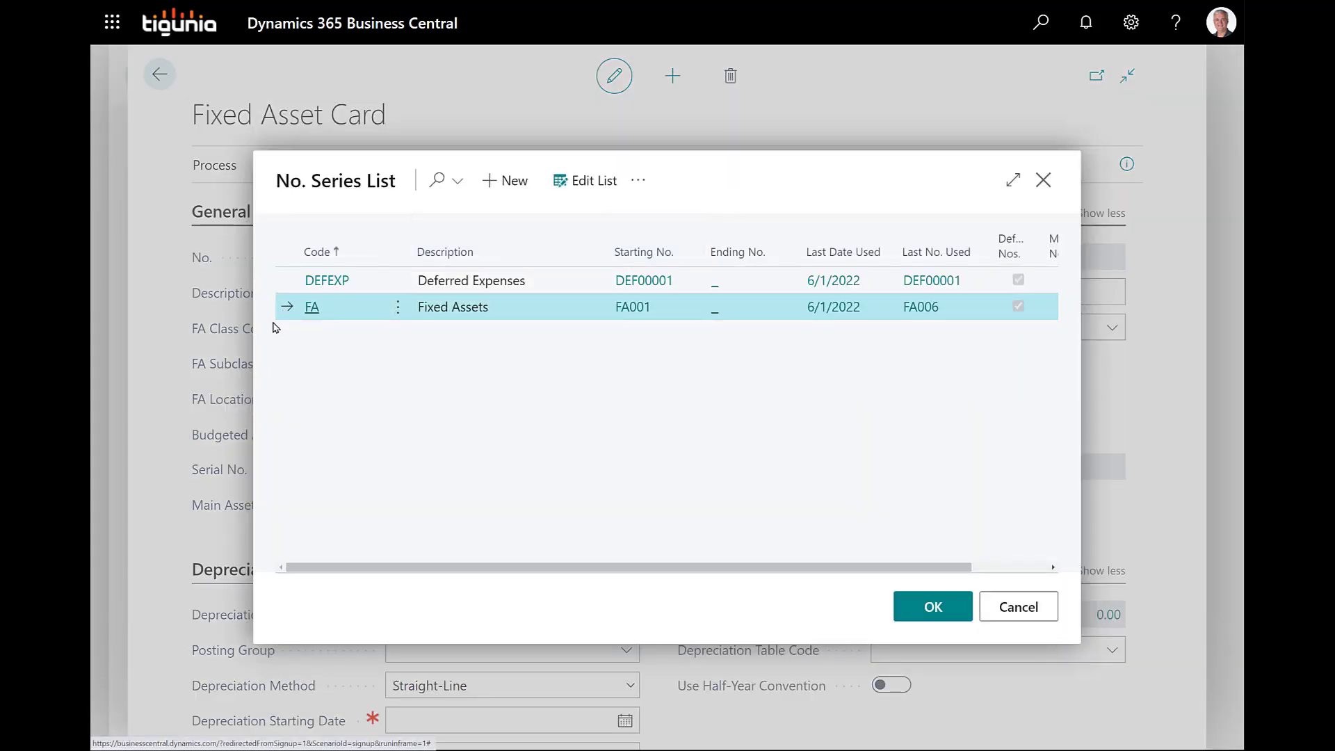
left_click(285, 285)
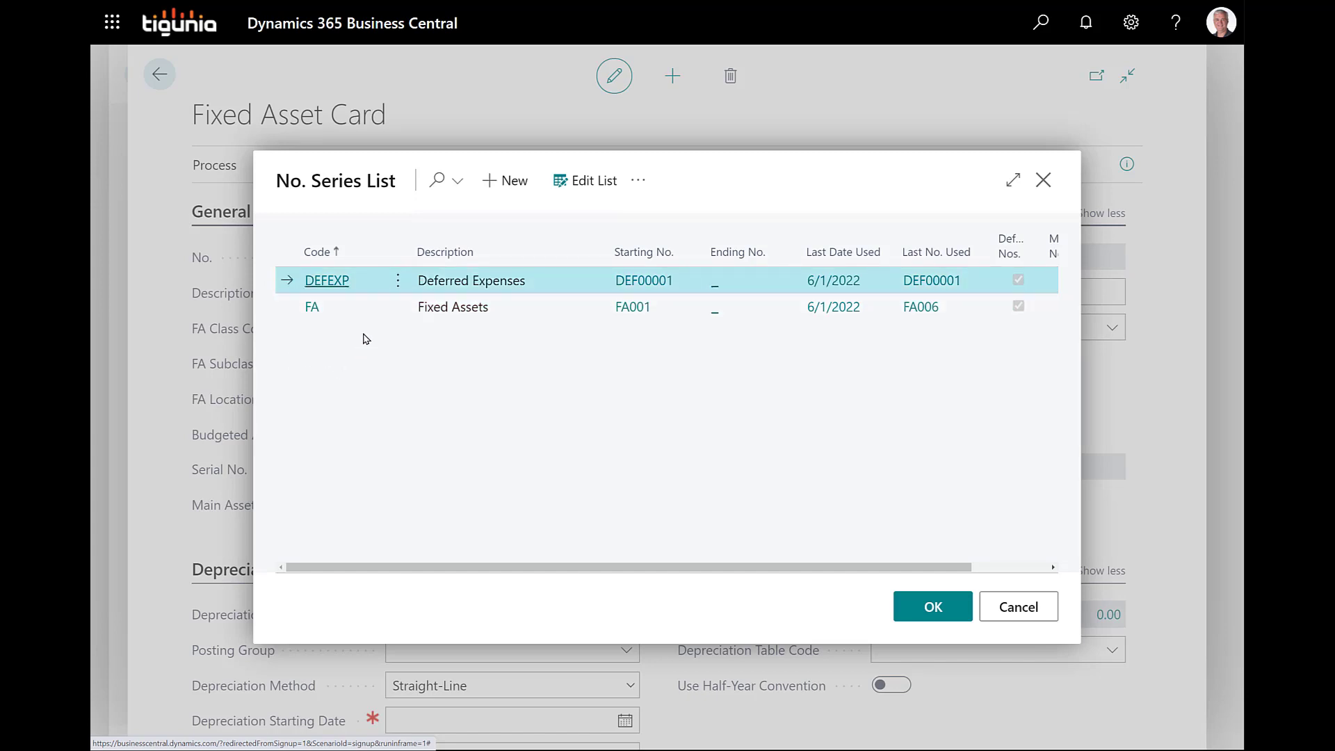
left_click(923, 610)
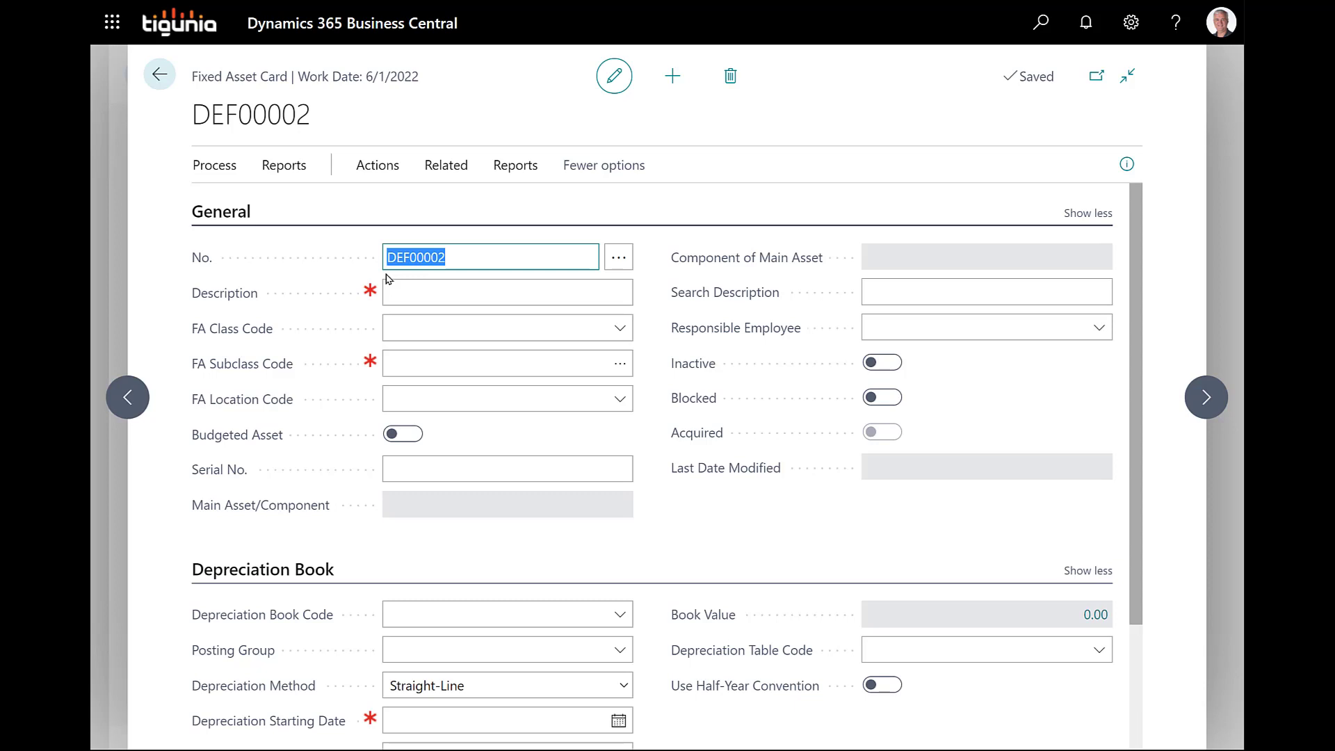
- Enter "Life Insurance" as the description of the new fixed asset
left_click(435, 296)
type("Life")
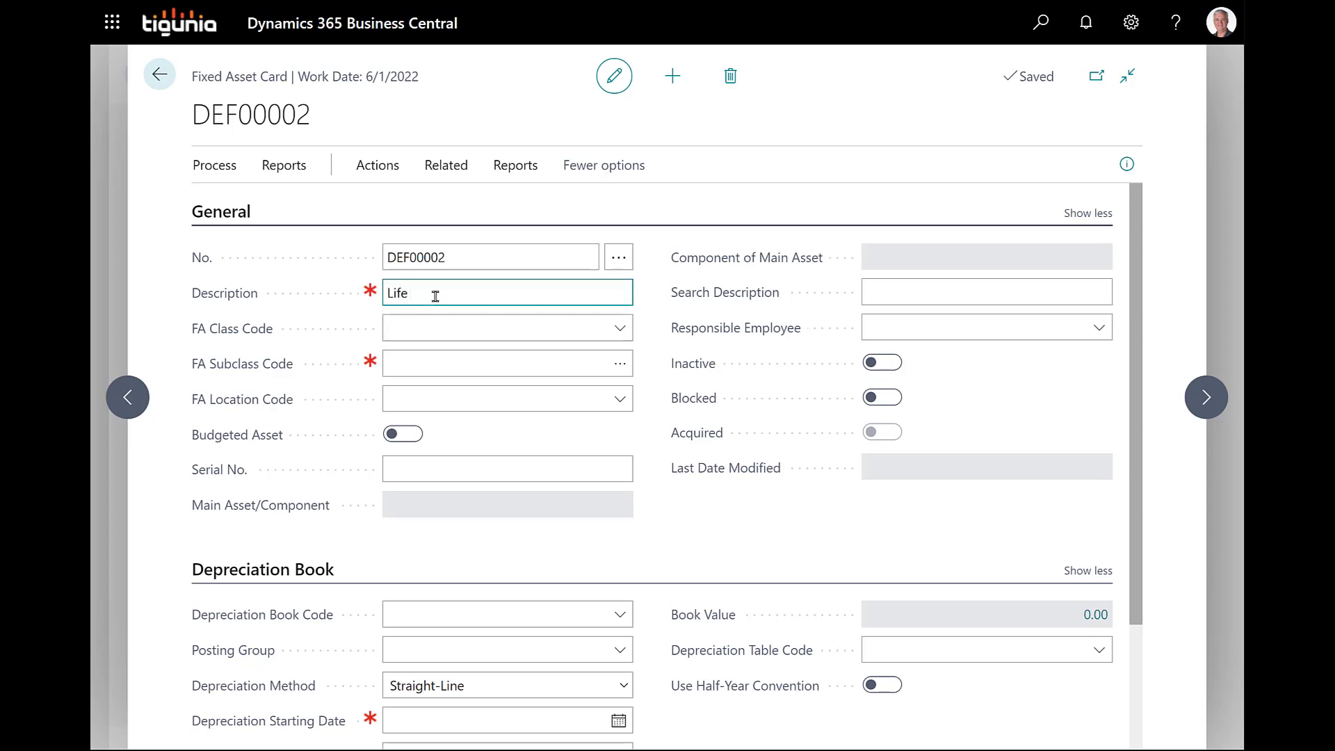
type(" Insurance")
key("Tab")
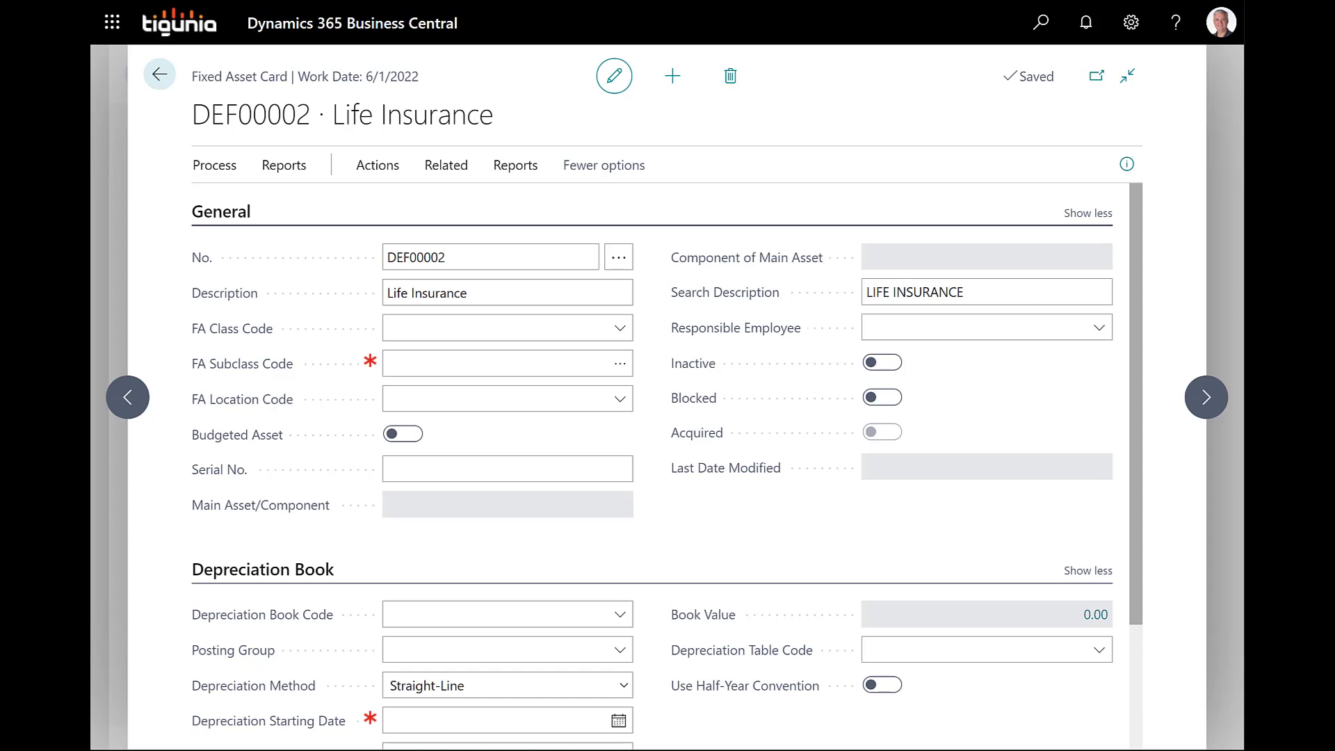
- Set the asset's depreciation book code to COMPANY and its posting group to LIFEINS
scroll(264, 605, "down", 2)
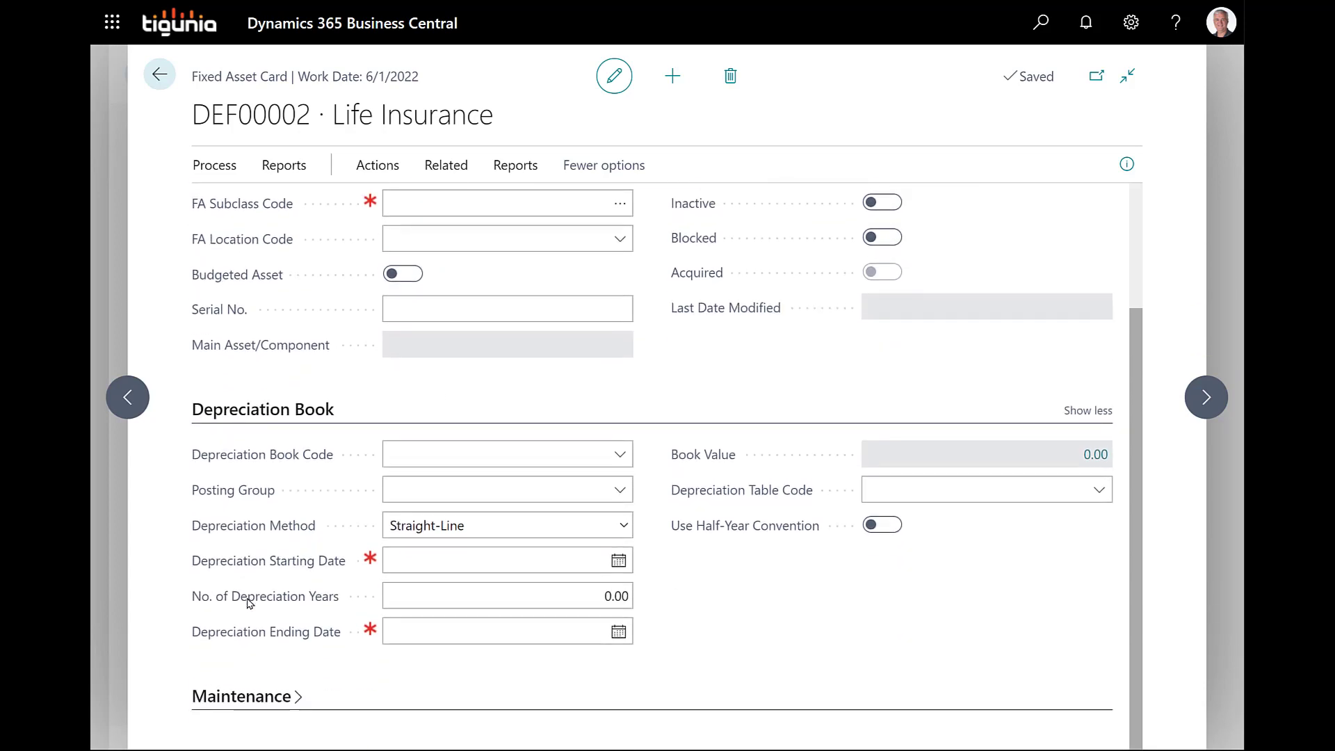
left_click(619, 454)
left_click(519, 536)
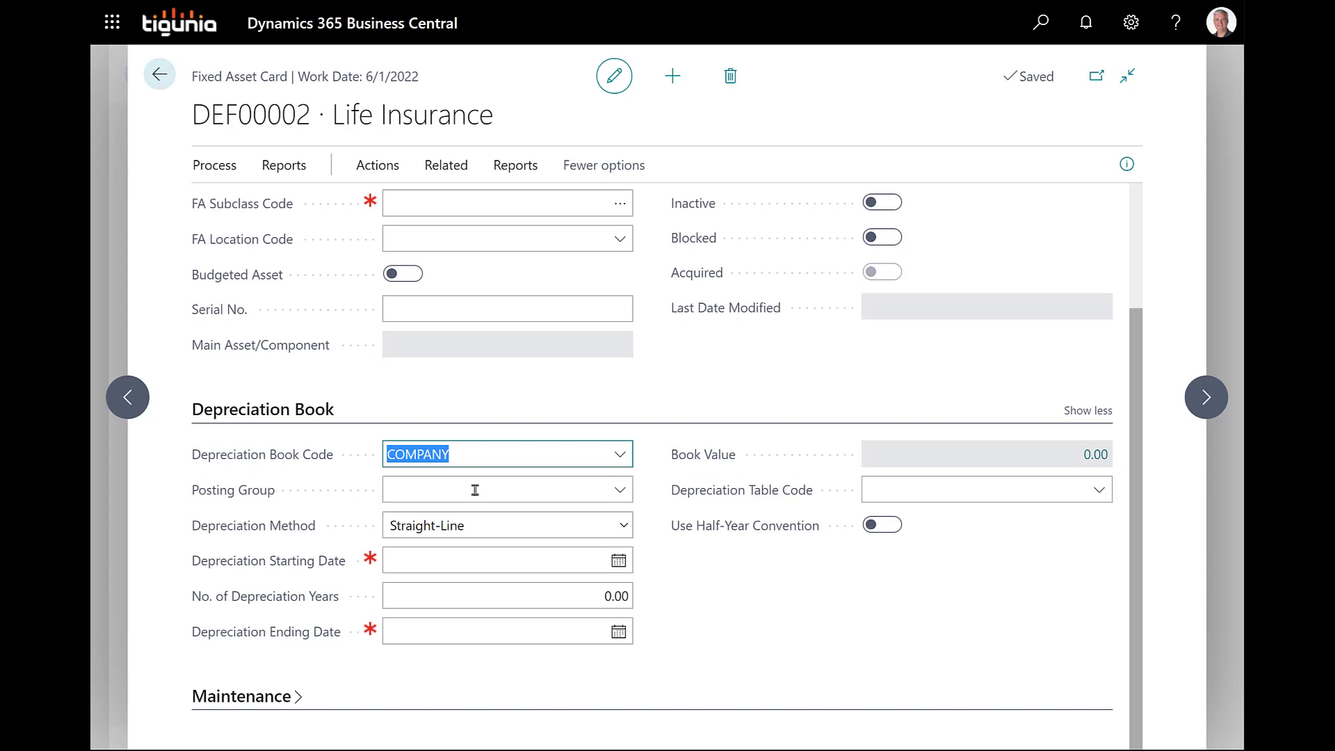
left_click(620, 490)
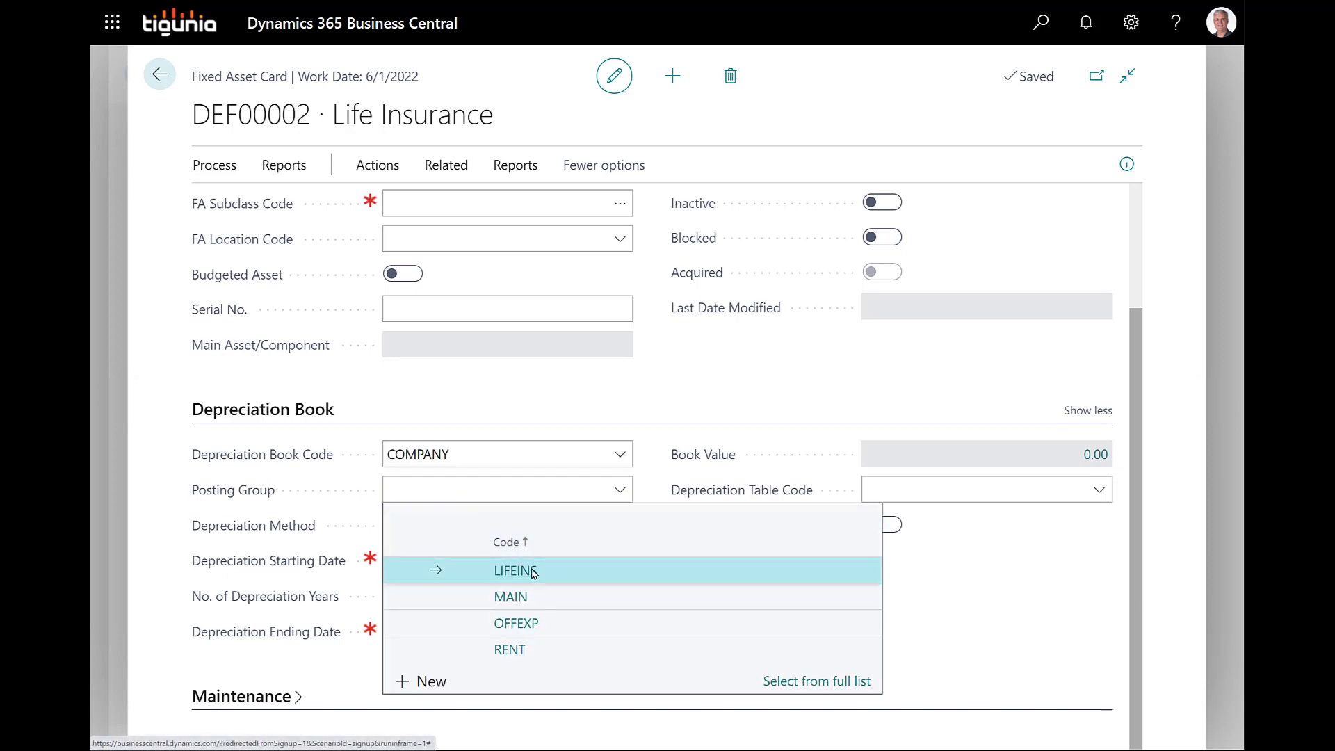
left_click(570, 568)
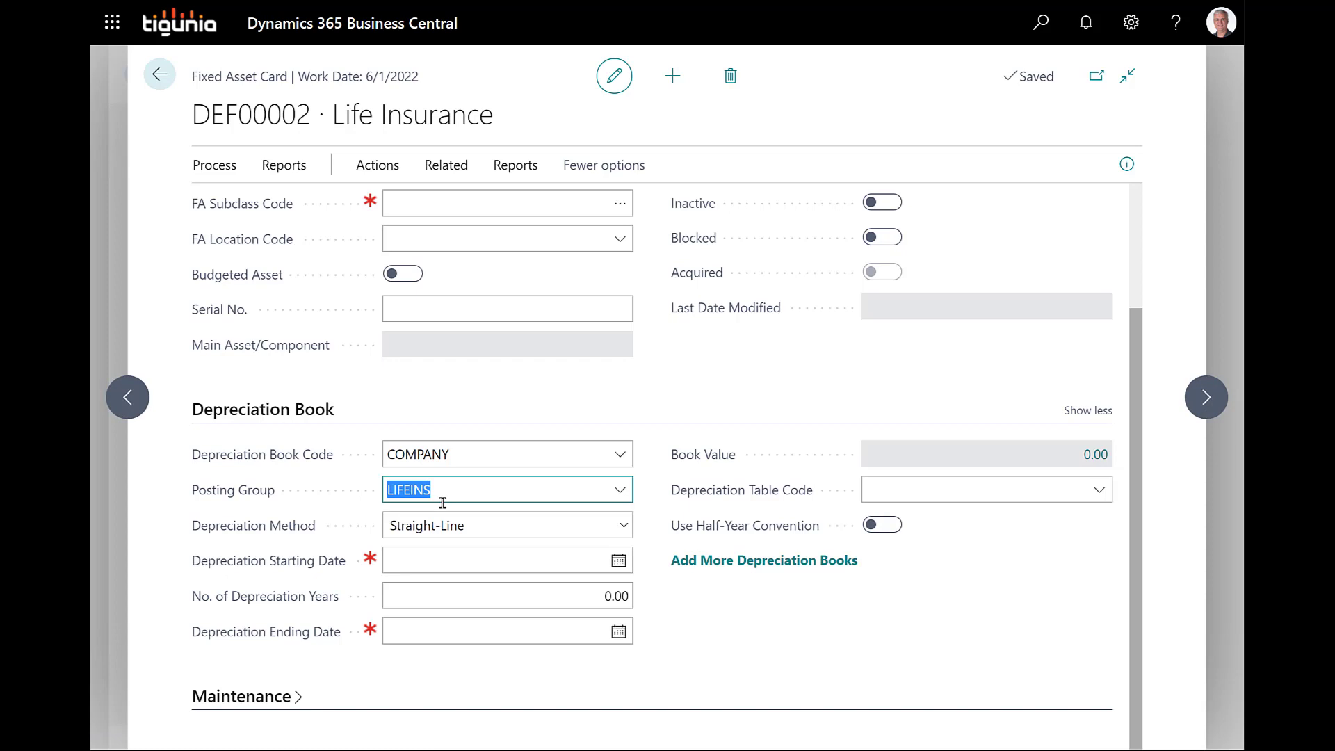
- Set the depreciation starting date to 1/1/2021 with 1 depreciation year, and close the card to return to the home page
left_click(472, 558)
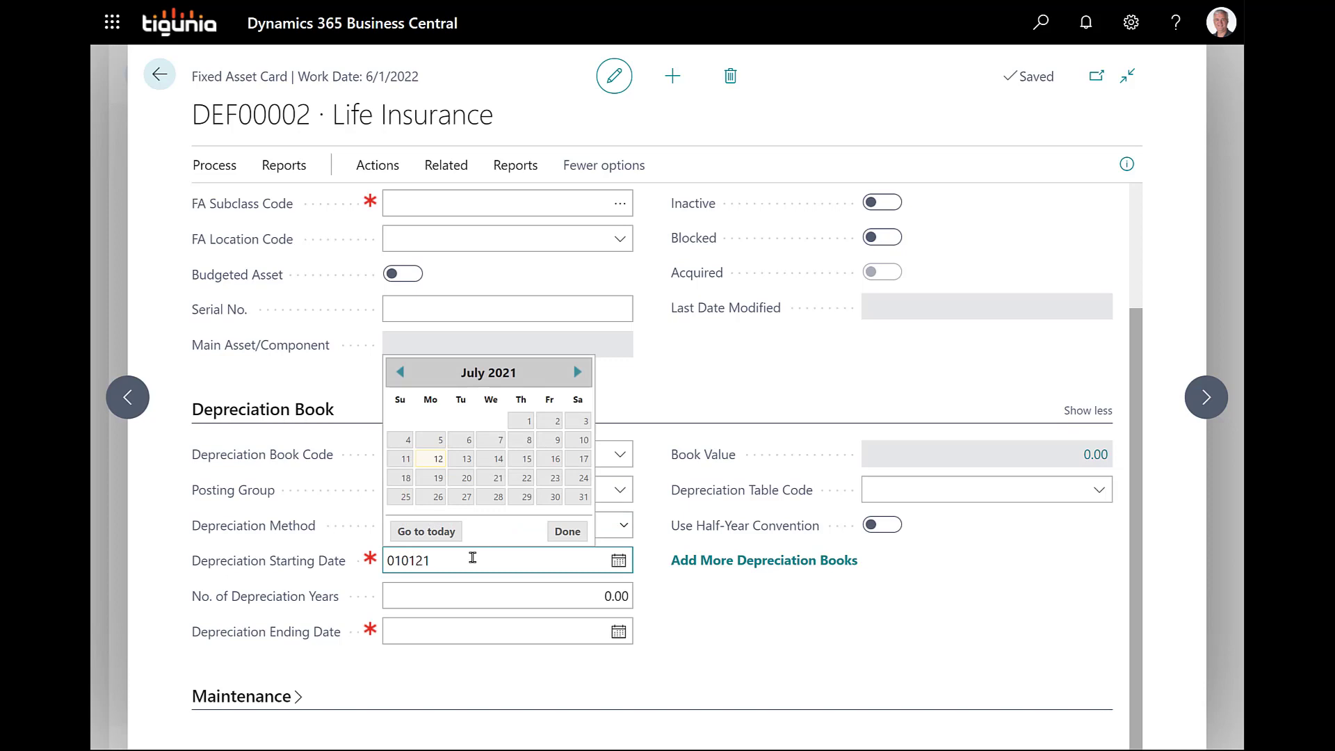
key("Tab")
type("1")
key("Tab")
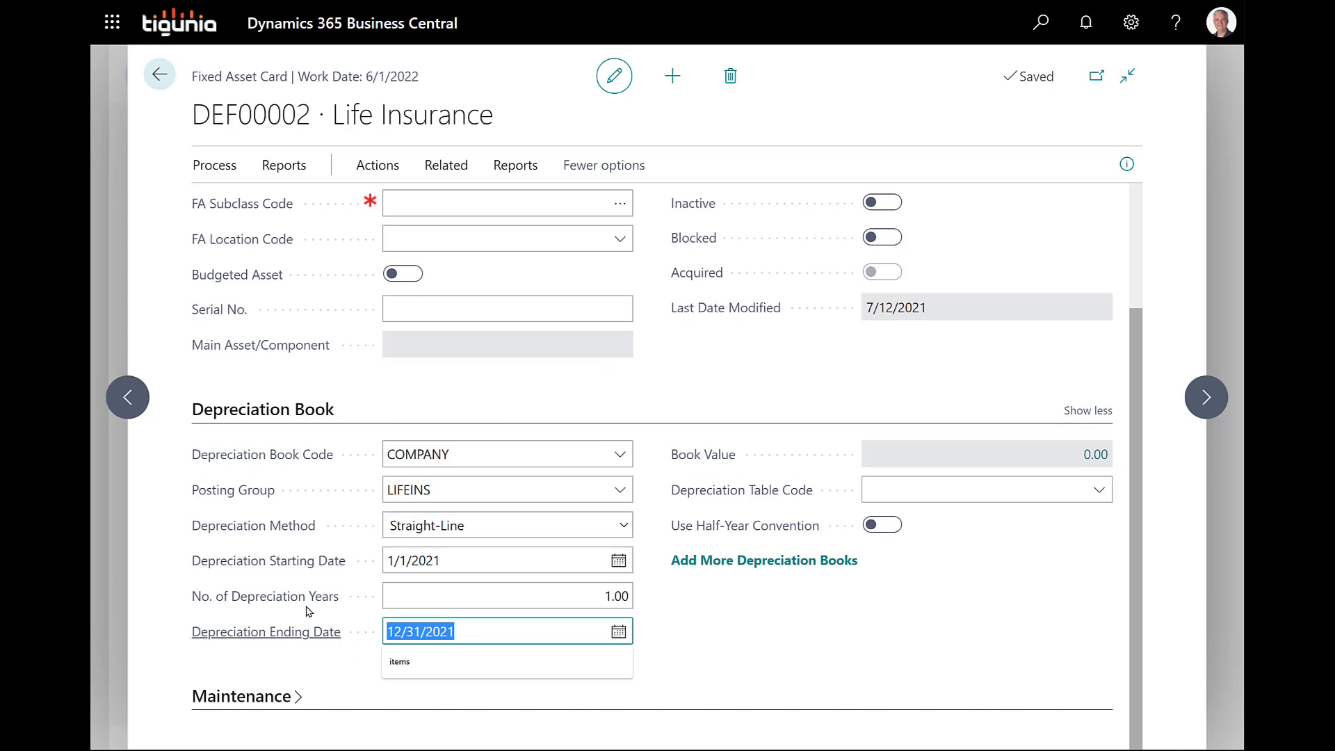
left_click(484, 409)
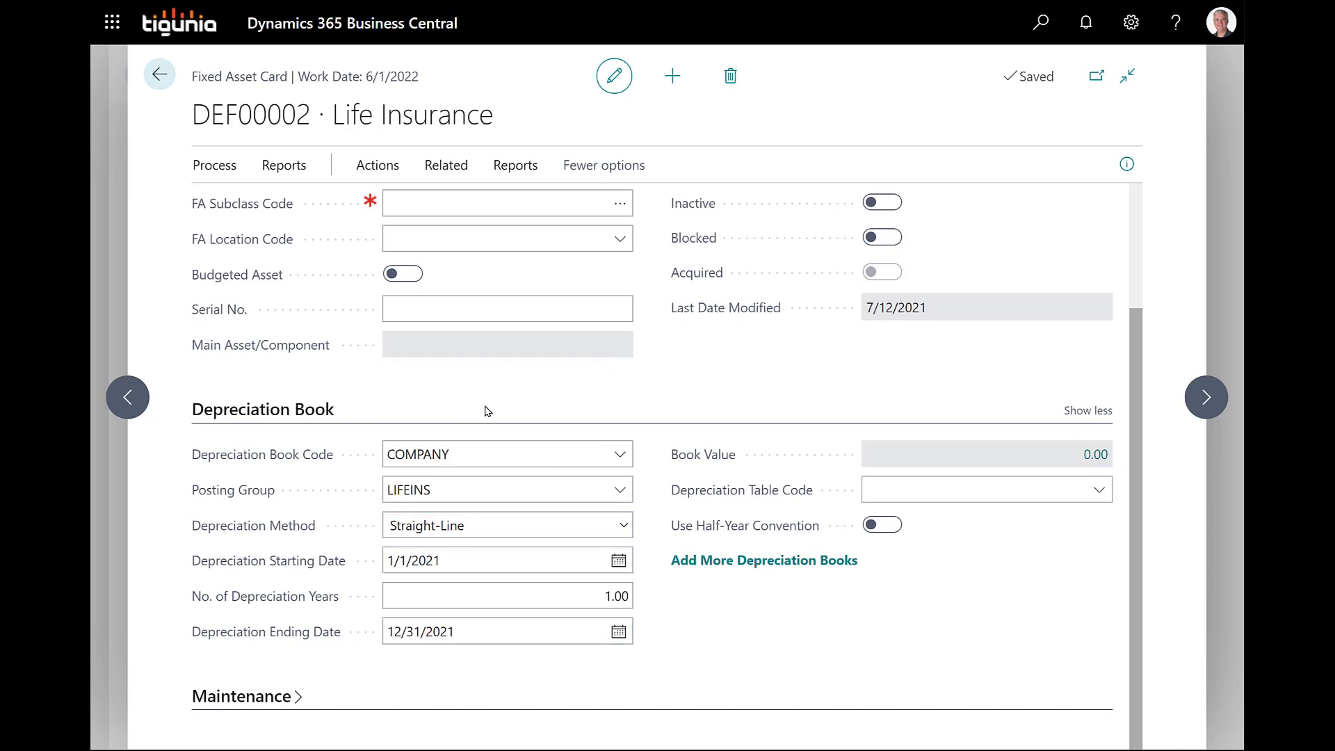
left_click(160, 78)
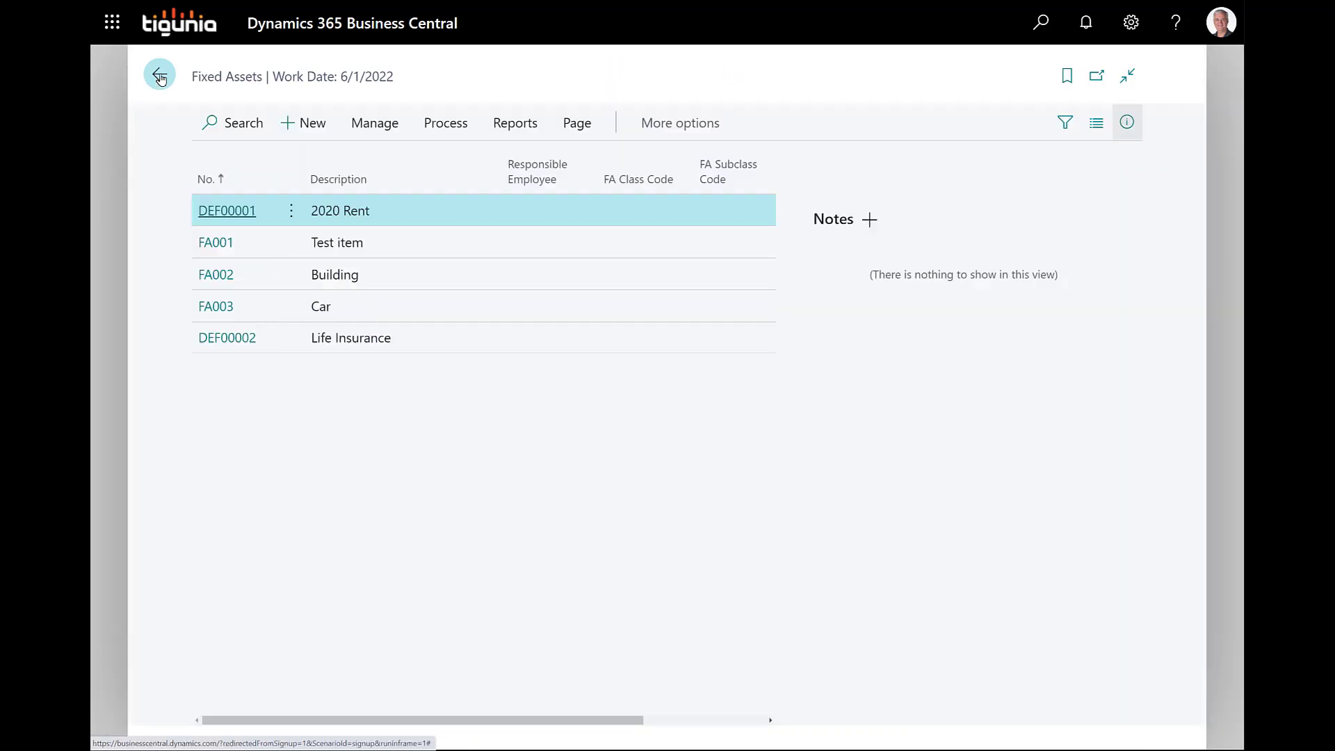
left_click(160, 78)
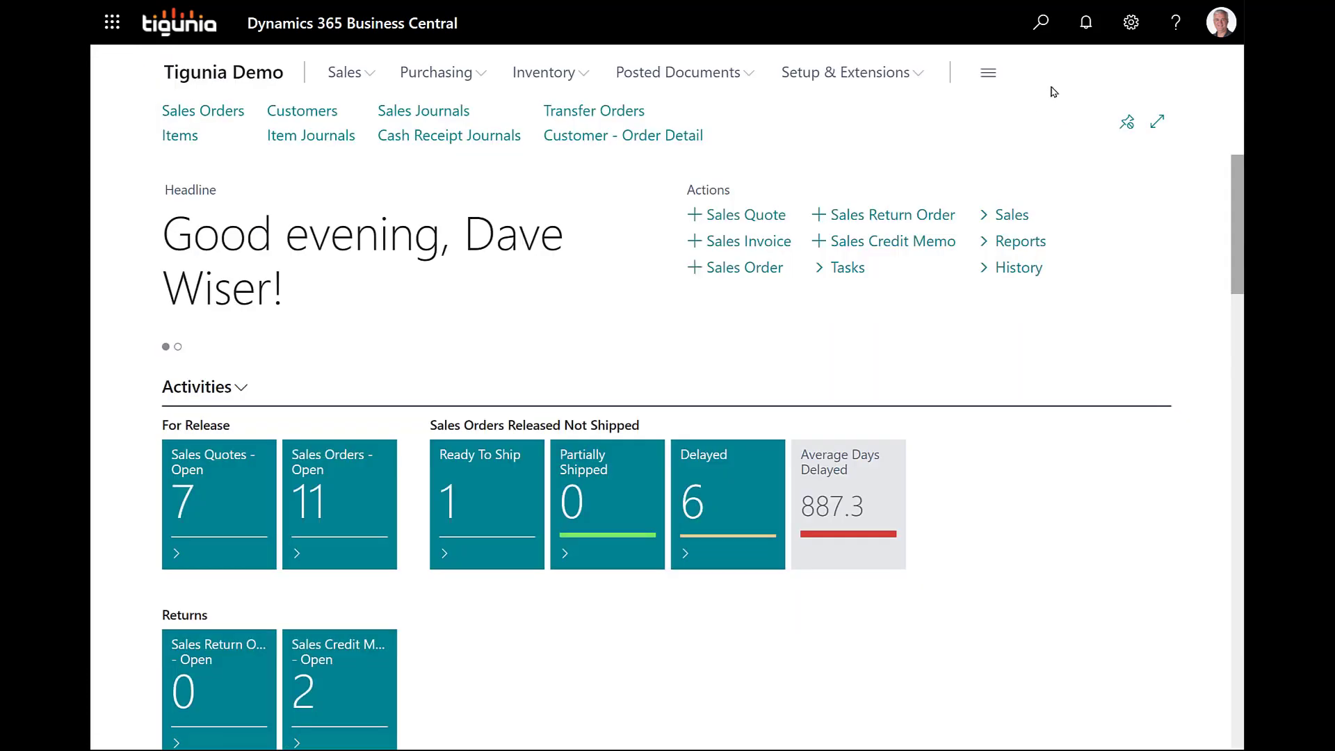
- Create a new purchase invoice for the vendor AR Day Property Management
left_click(1041, 28)
type("p")
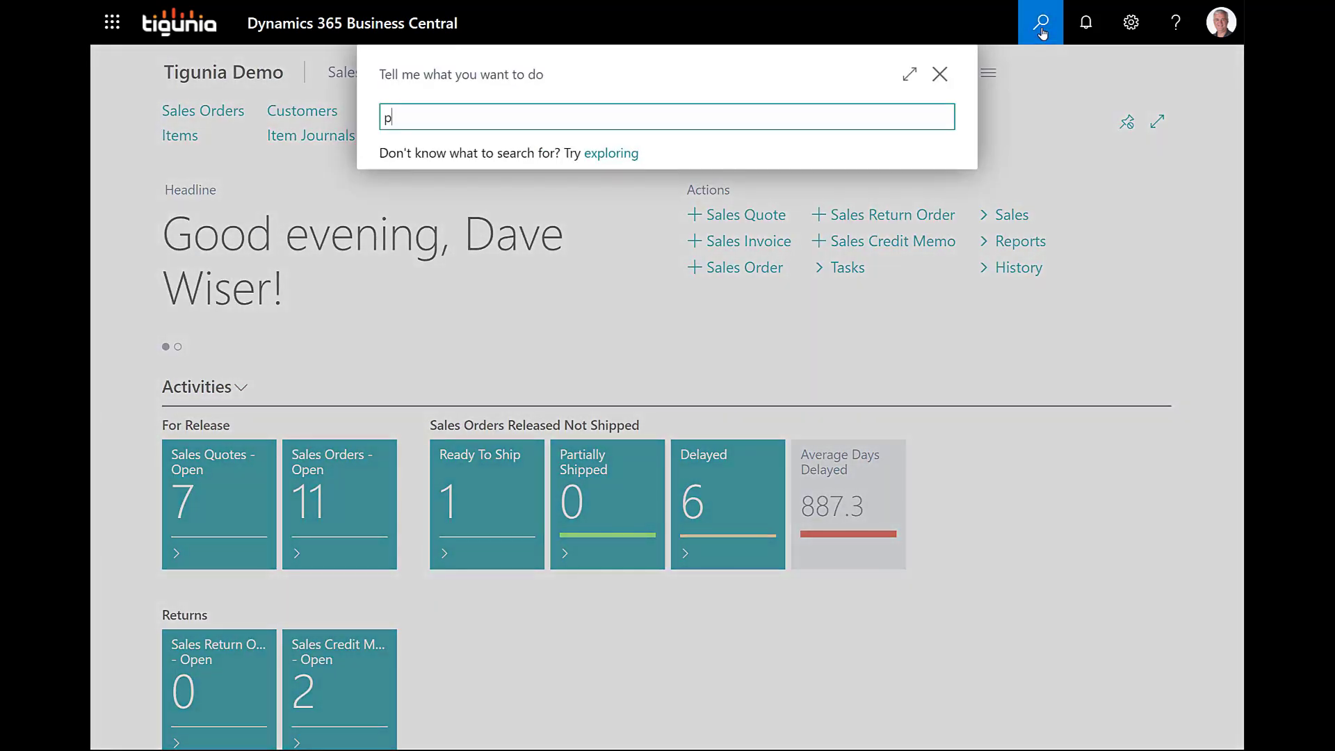
type("urchase in")
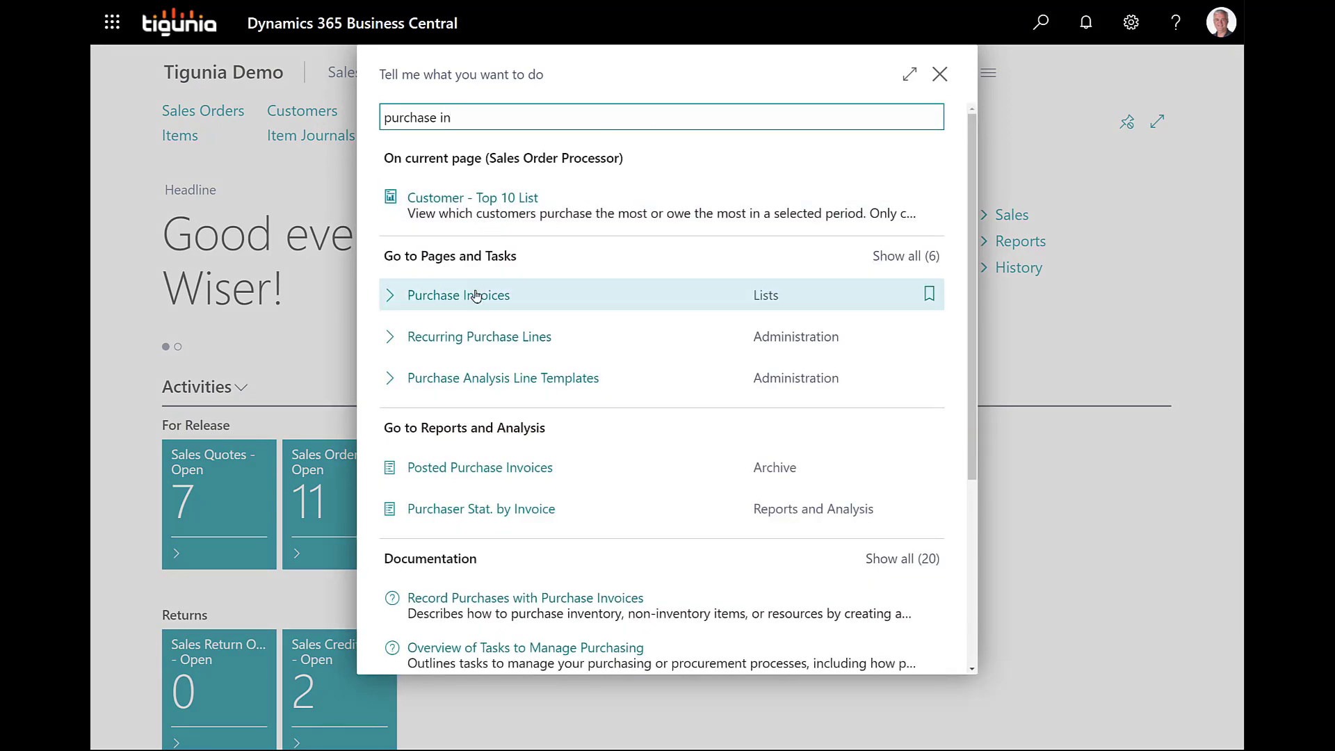
left_click(474, 307)
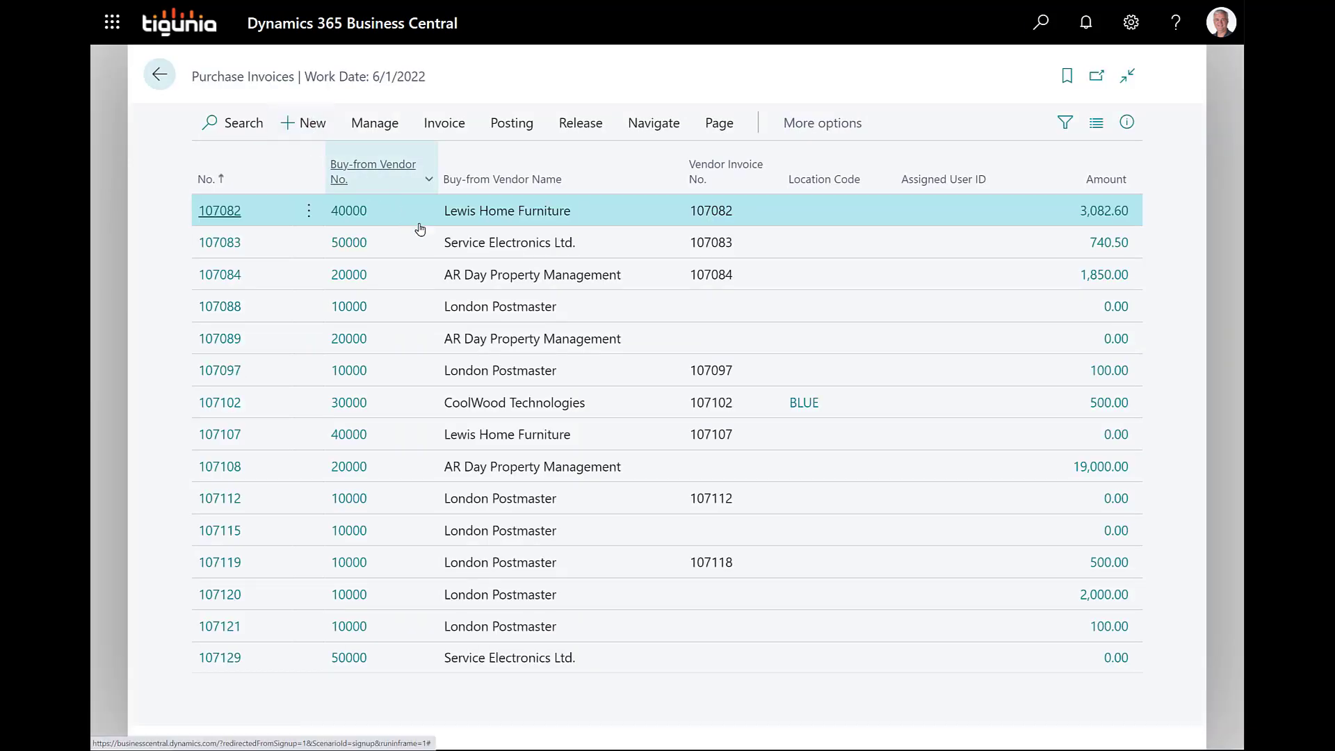
key("alt+n")
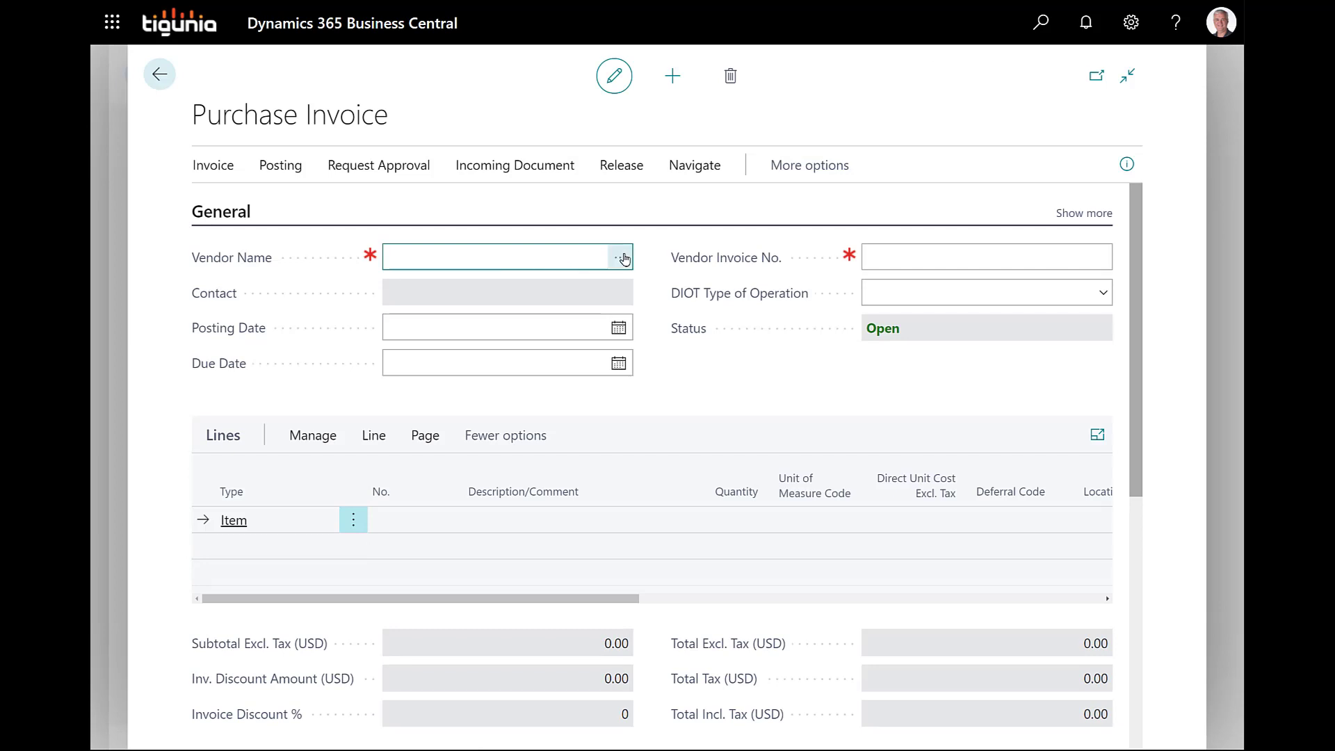
left_click(623, 258)
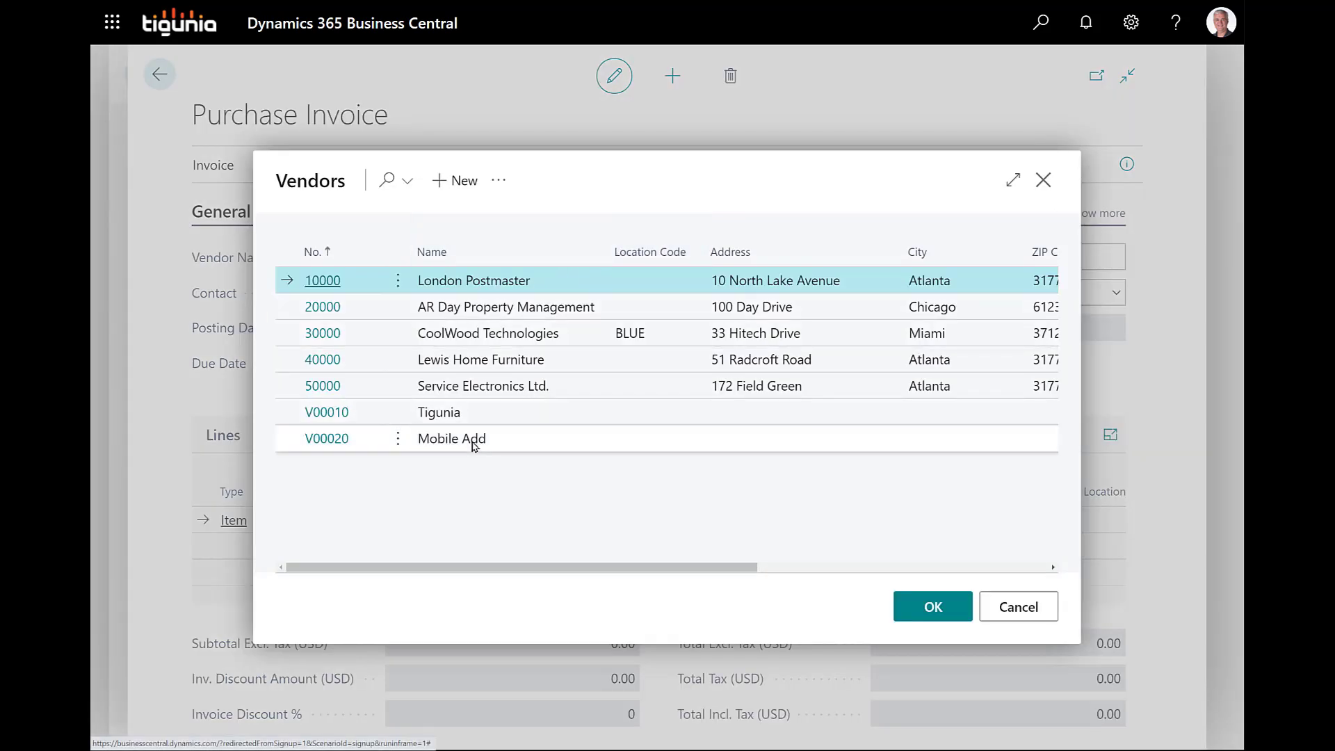
left_click(500, 313)
left_click(933, 607)
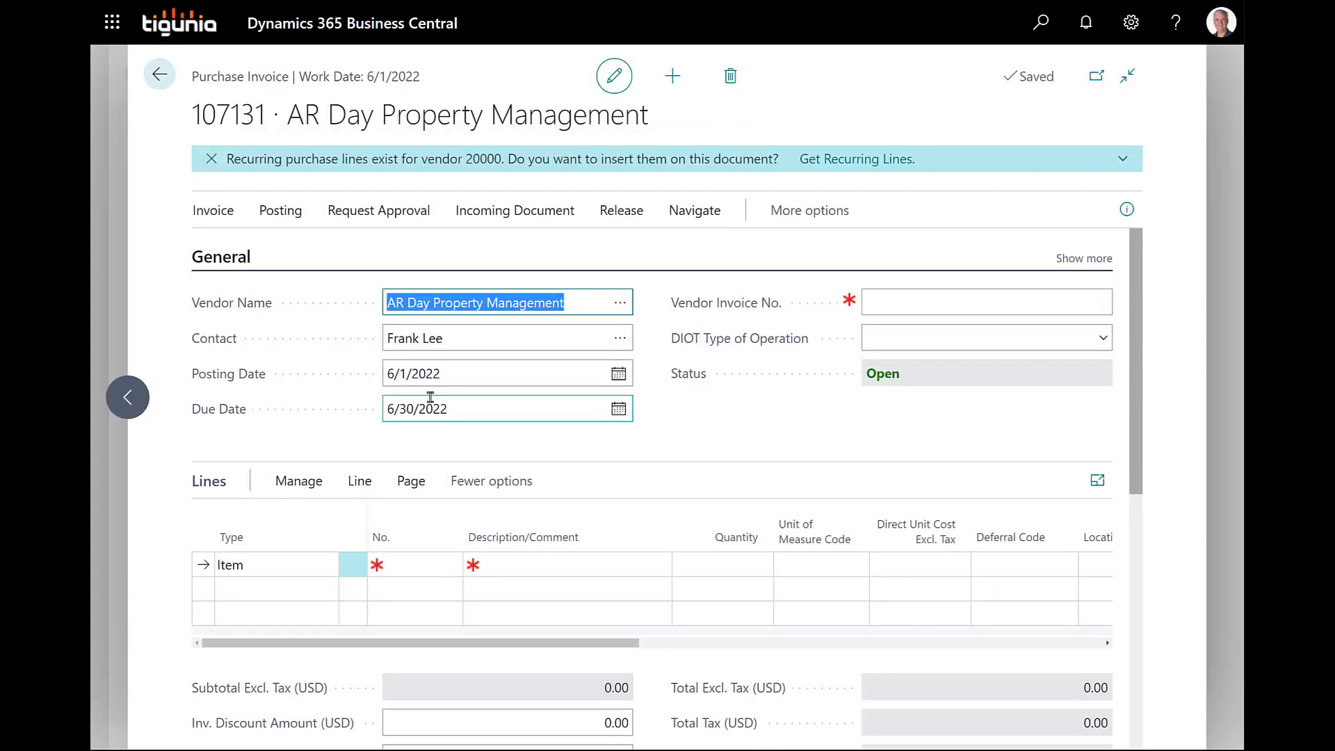
- Set the invoice's posting date to 1/1/2021 and enter 2021LIFE as the vendor invoice number
left_click(482, 377)
type("010")
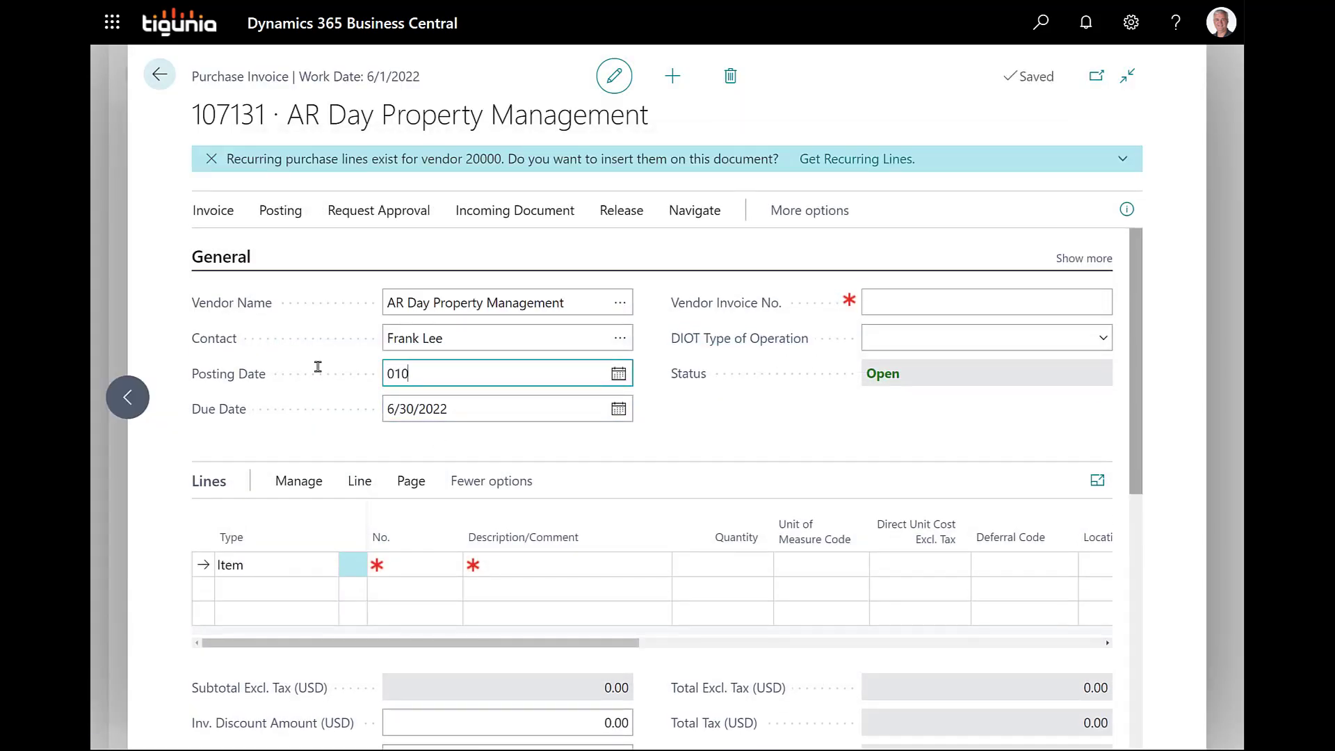
type("121")
key("Tab")
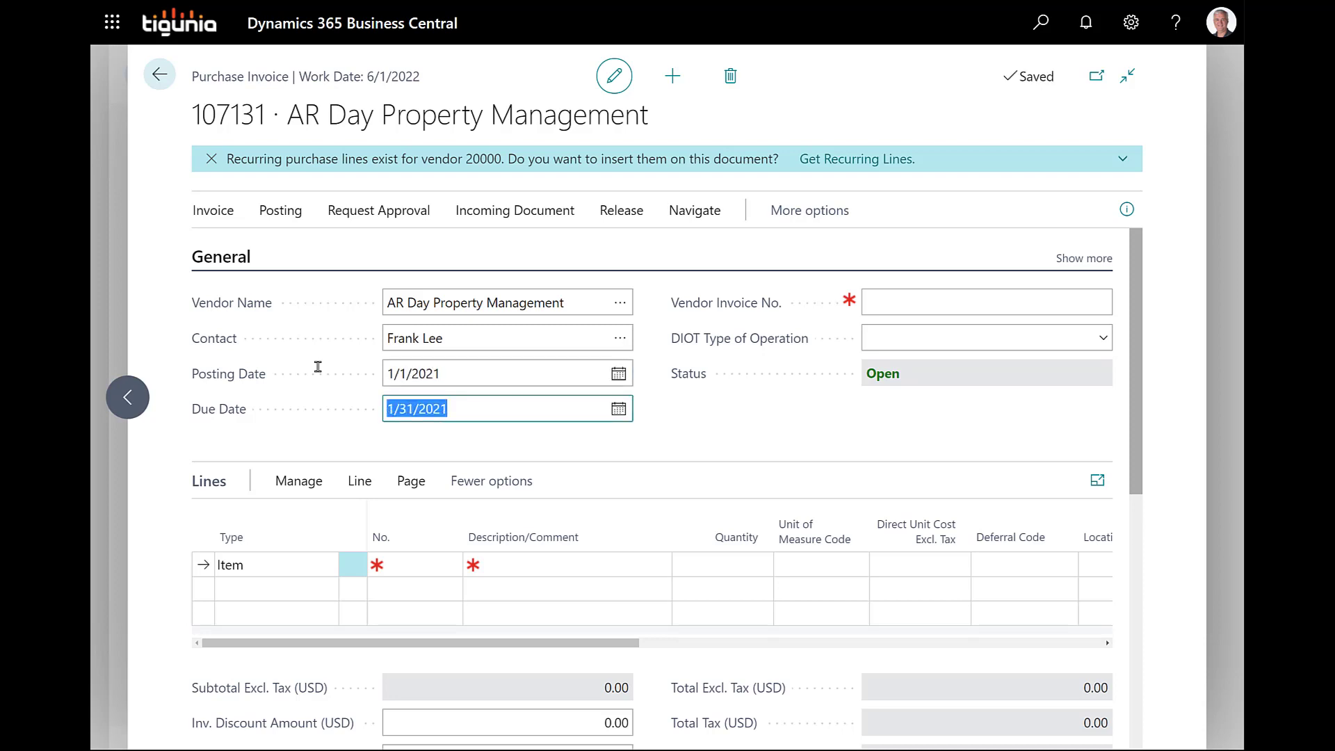
key("Tab")
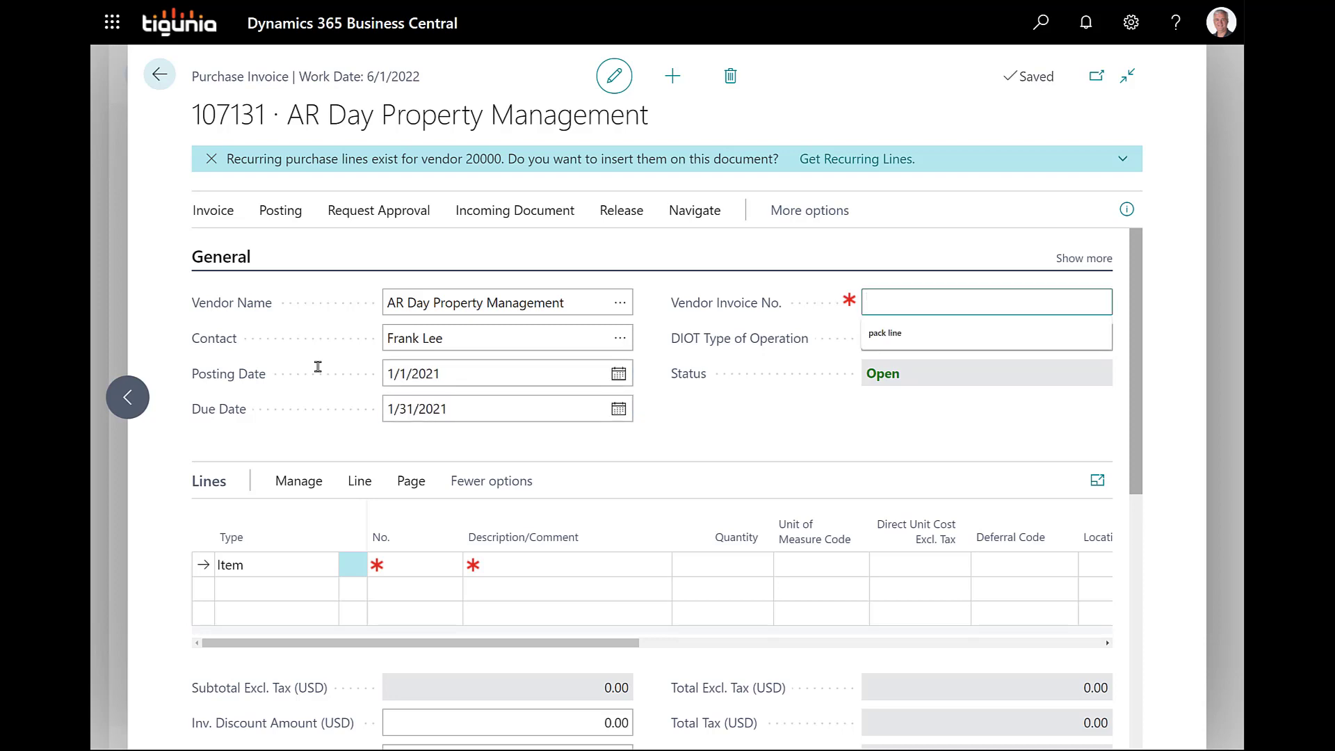
type("2021")
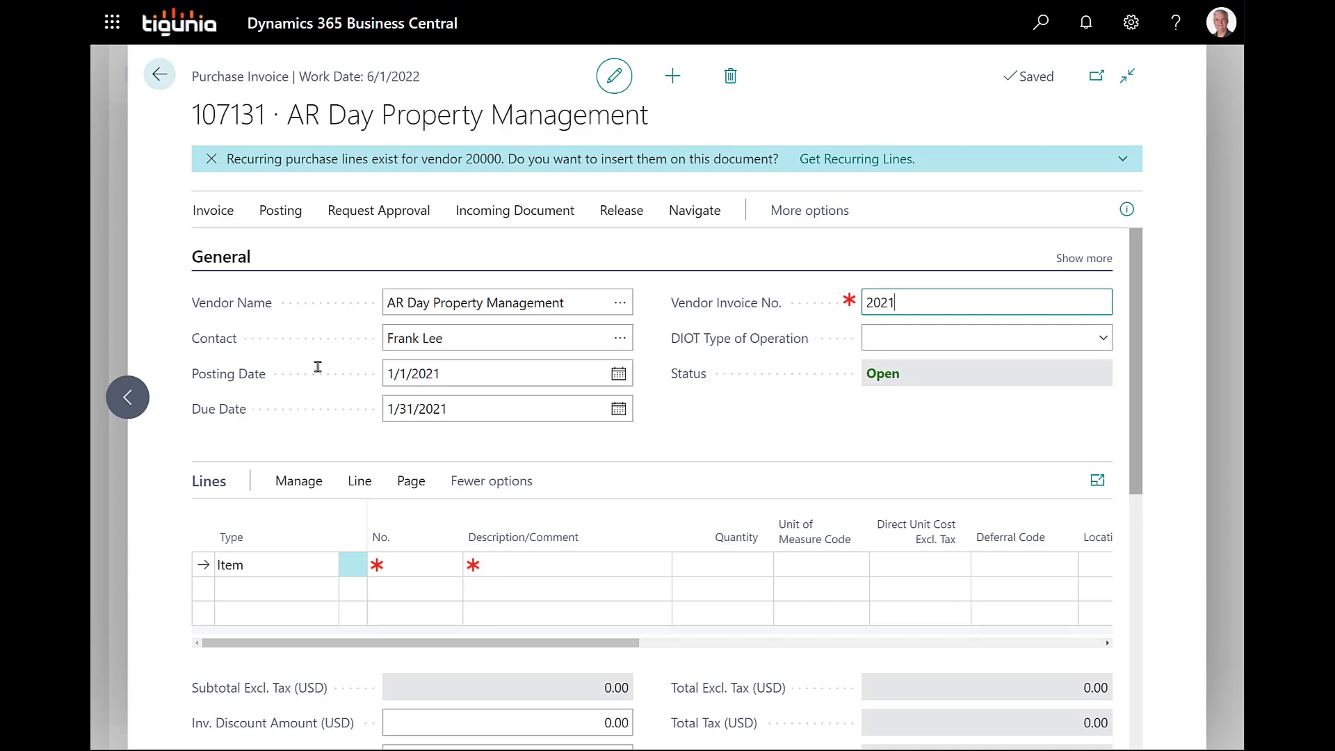
type("LIFE")
key("Tab")
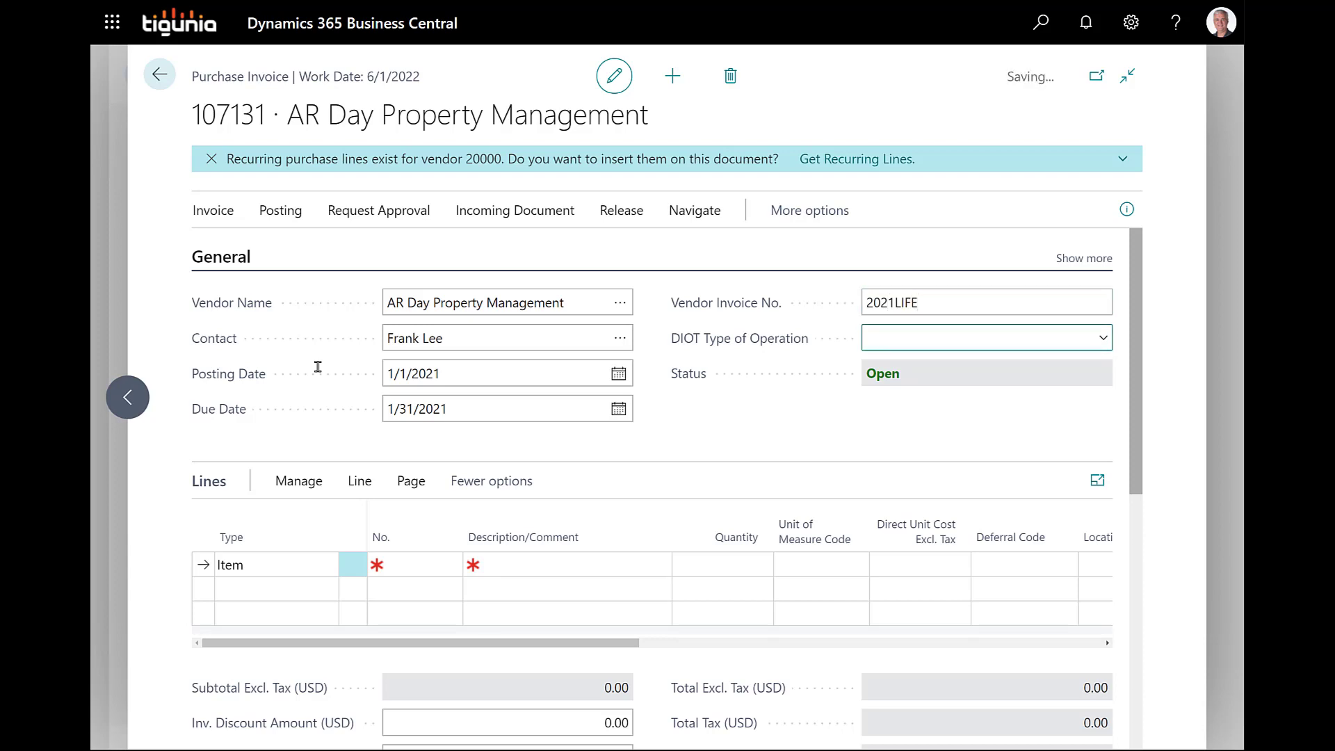
- Make the first invoice line a Fixed Asset line for the Life Insurance asset DEF00002
left_click(328, 567)
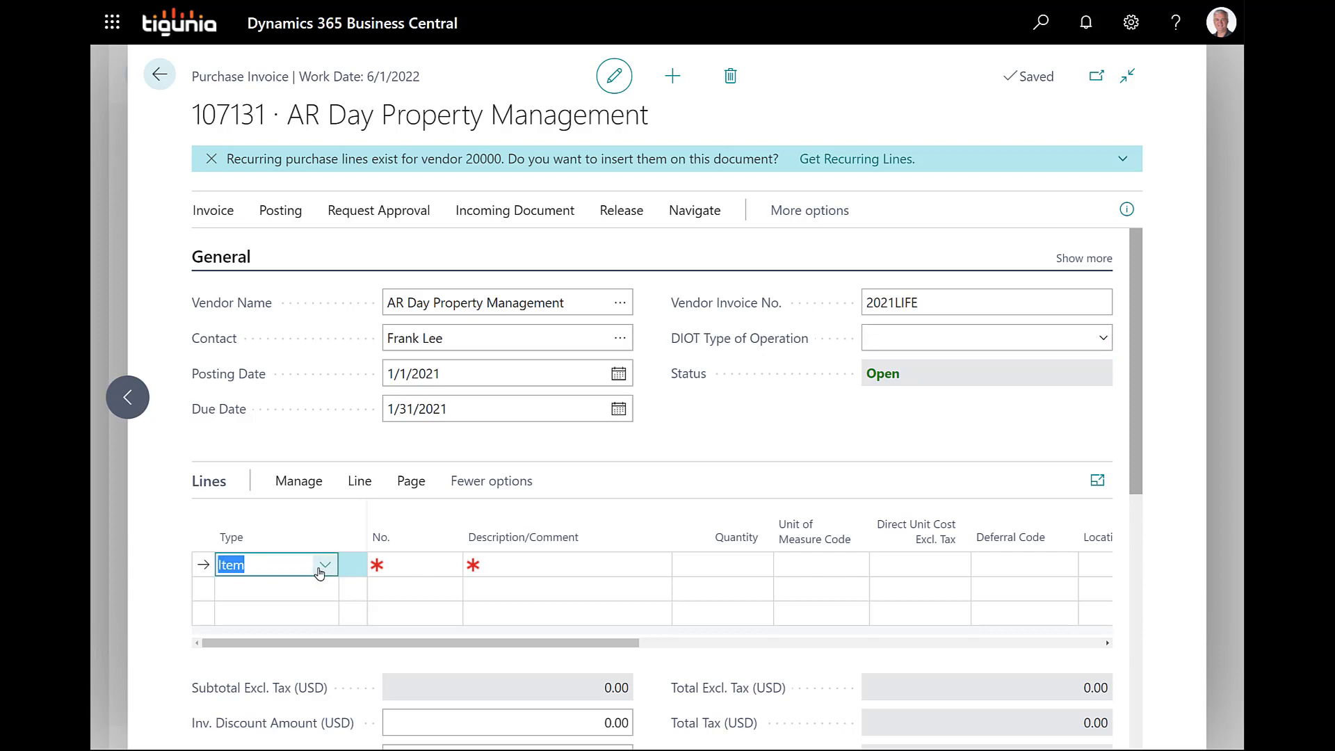
left_click(325, 569)
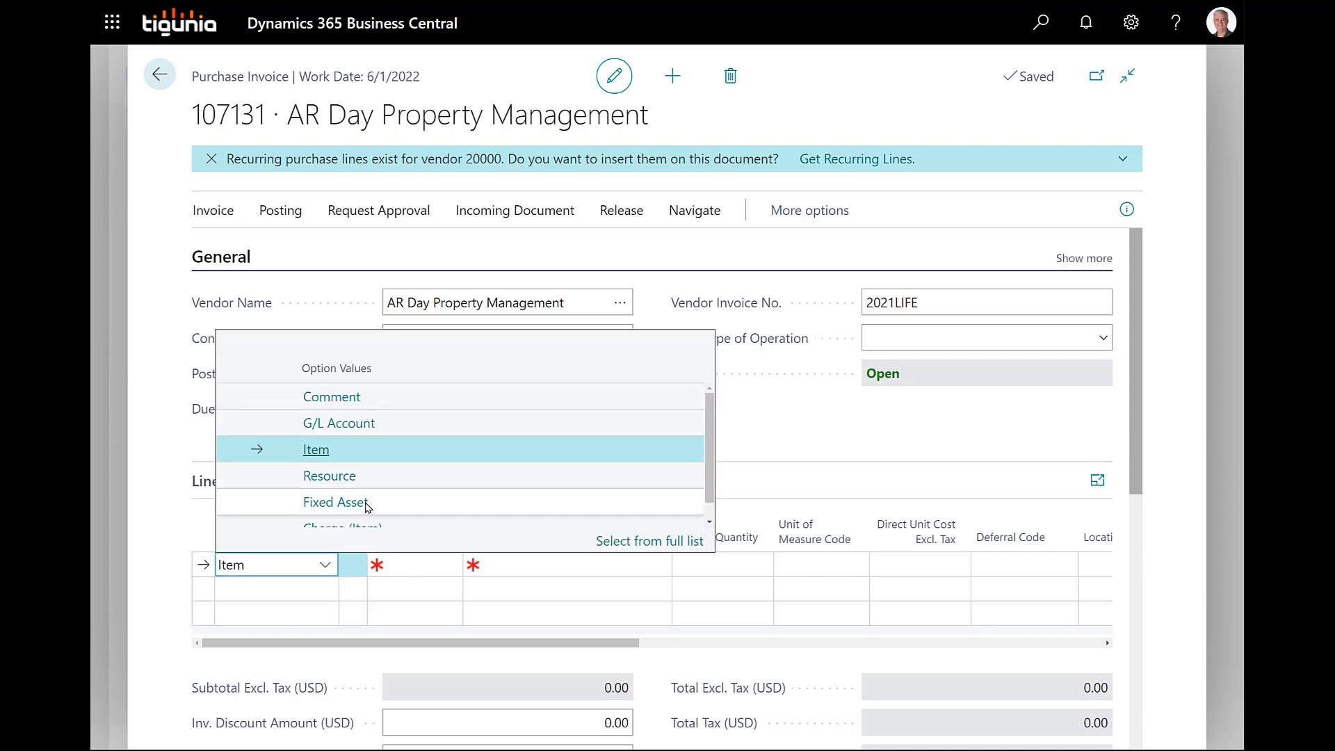
left_click(399, 507)
left_click(420, 565)
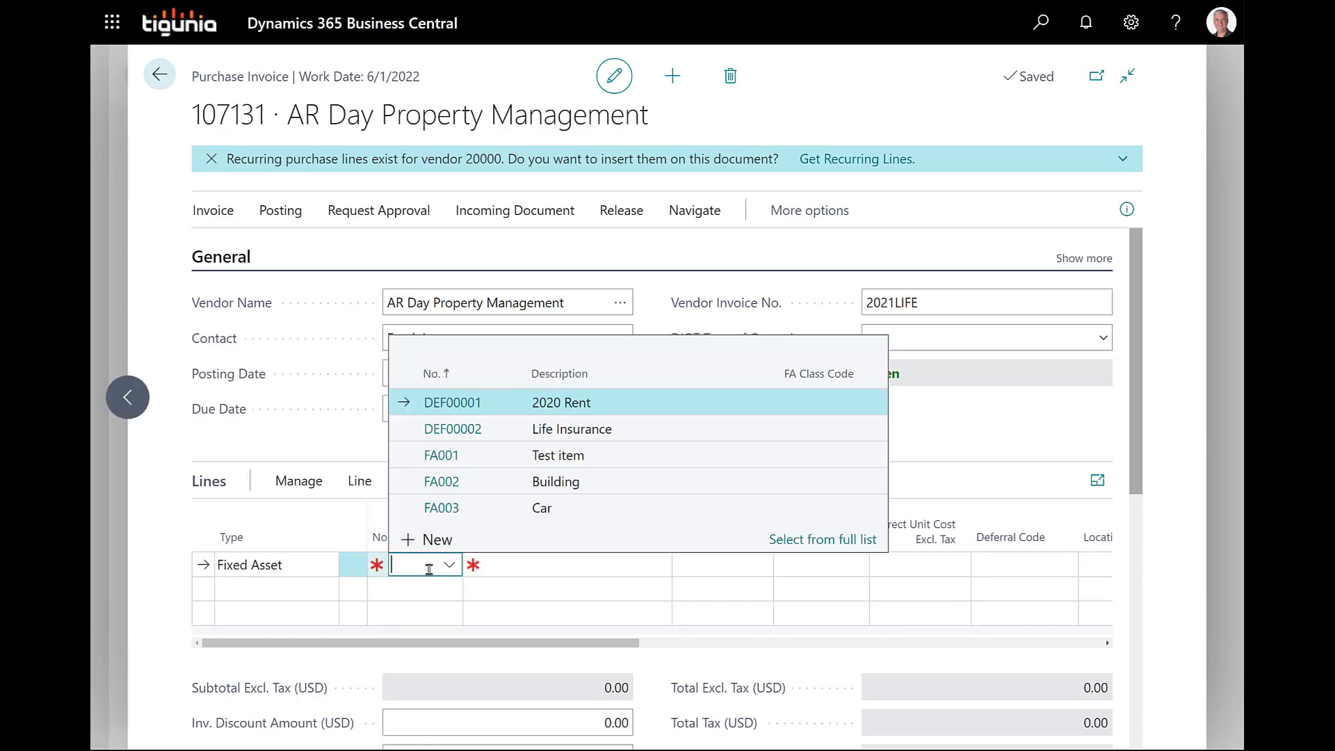
left_click(459, 435)
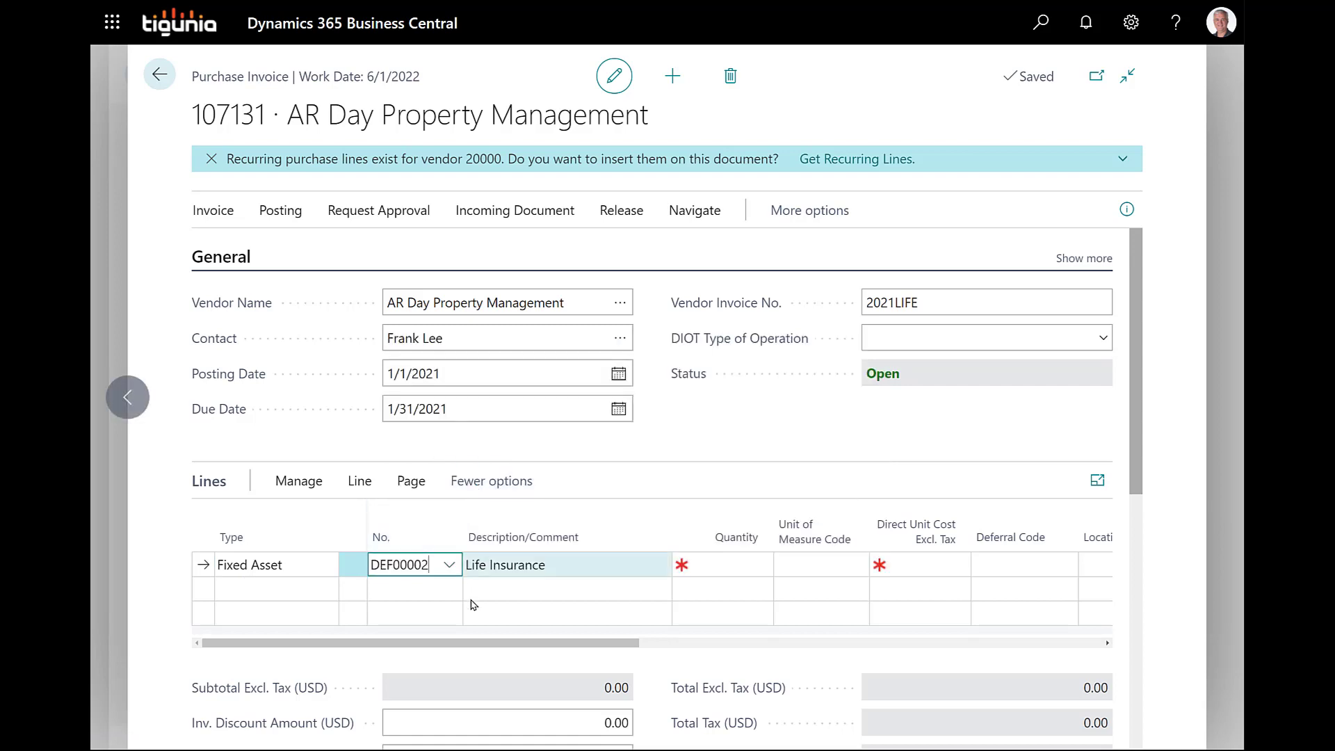
- Set the Life Insurance line's quantity to 1 and its direct unit cost to 12,000
key("Tab")
type("1")
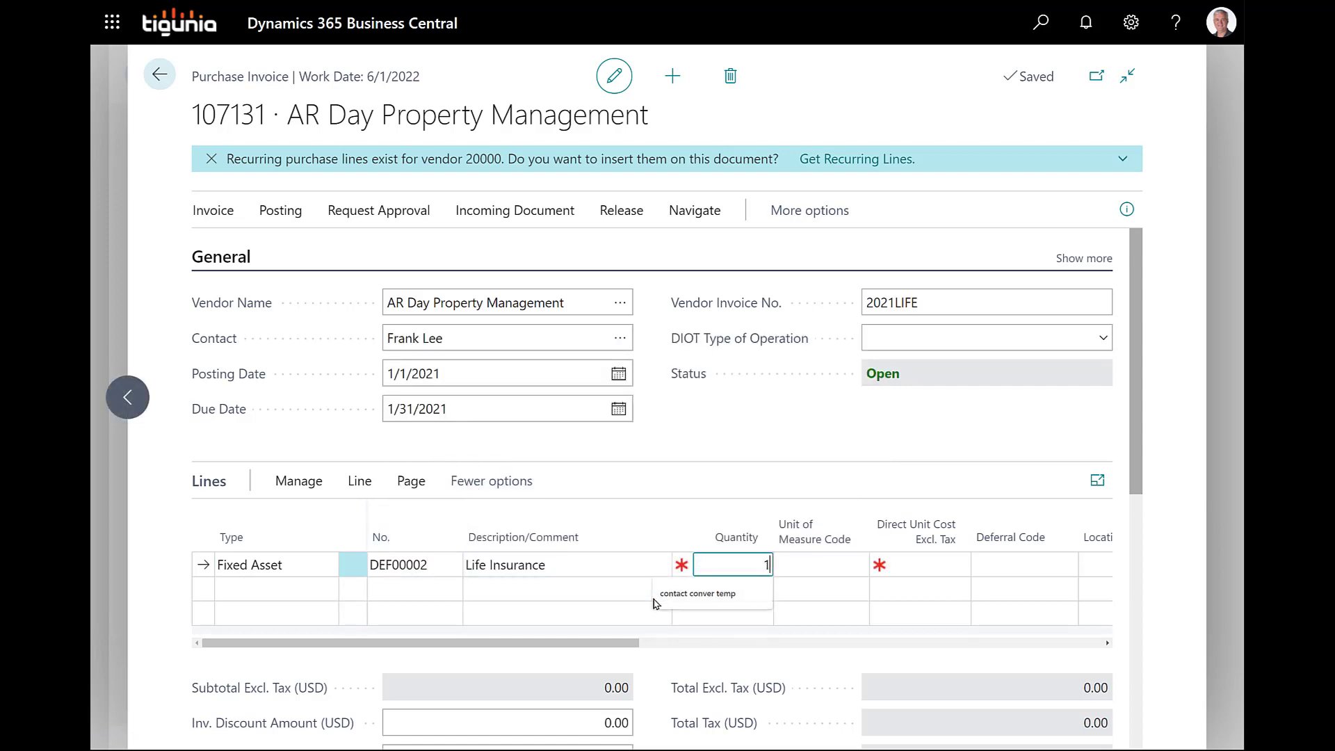
key("Tab")
key("Tab")
type("12000")
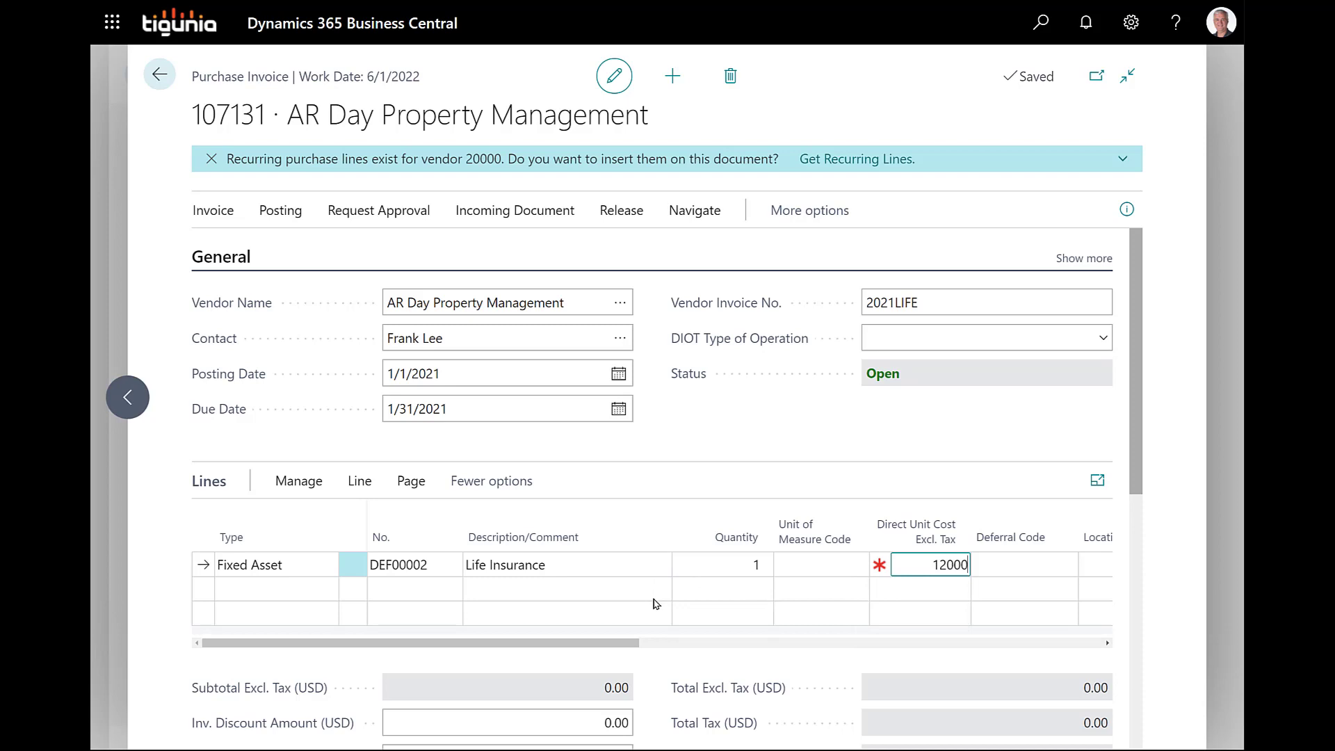
- Set the Life Insurance line's tax group code to NONTAXABLE
key("Tab")
key("Tab")
key("Tab")
key("Tab")
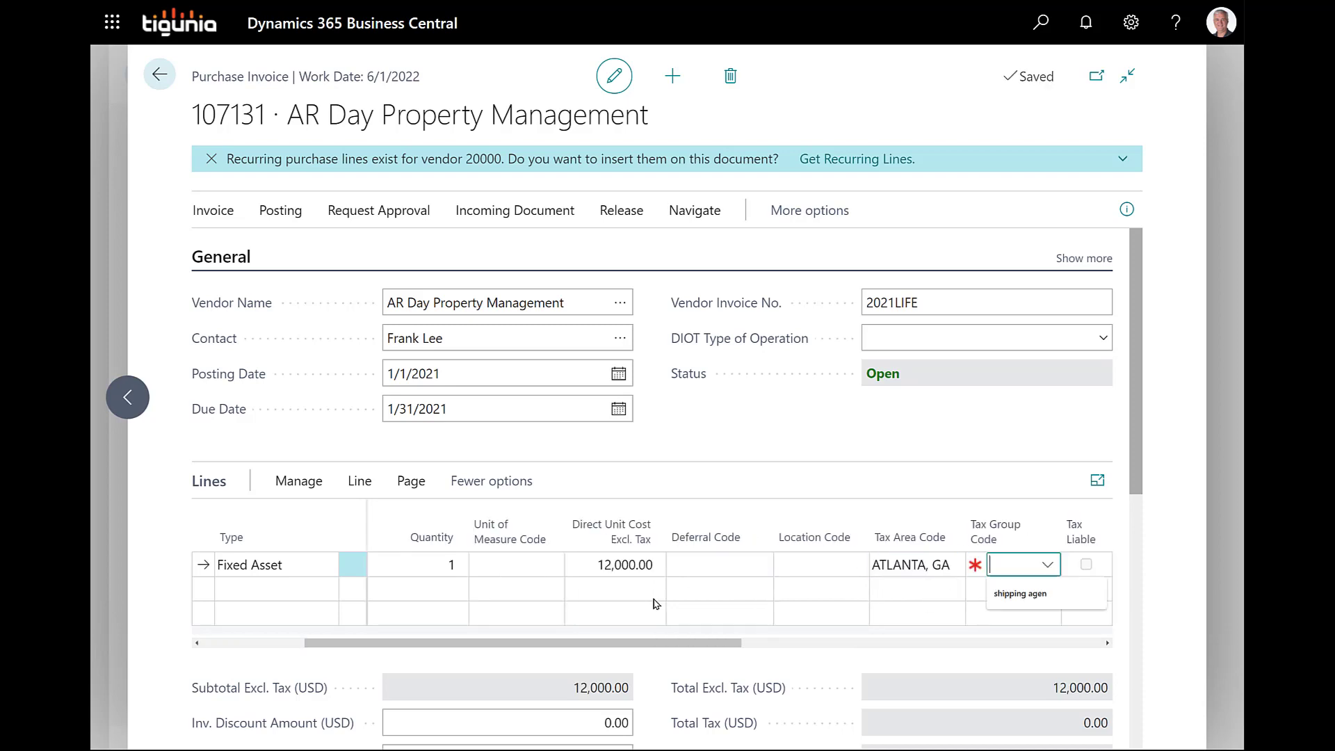
type("n")
key("Tab")
key("shift+Tab")
key("shift+Tab")
key("shift+Tab")
key("shift+Tab")
key("shift+Tab")
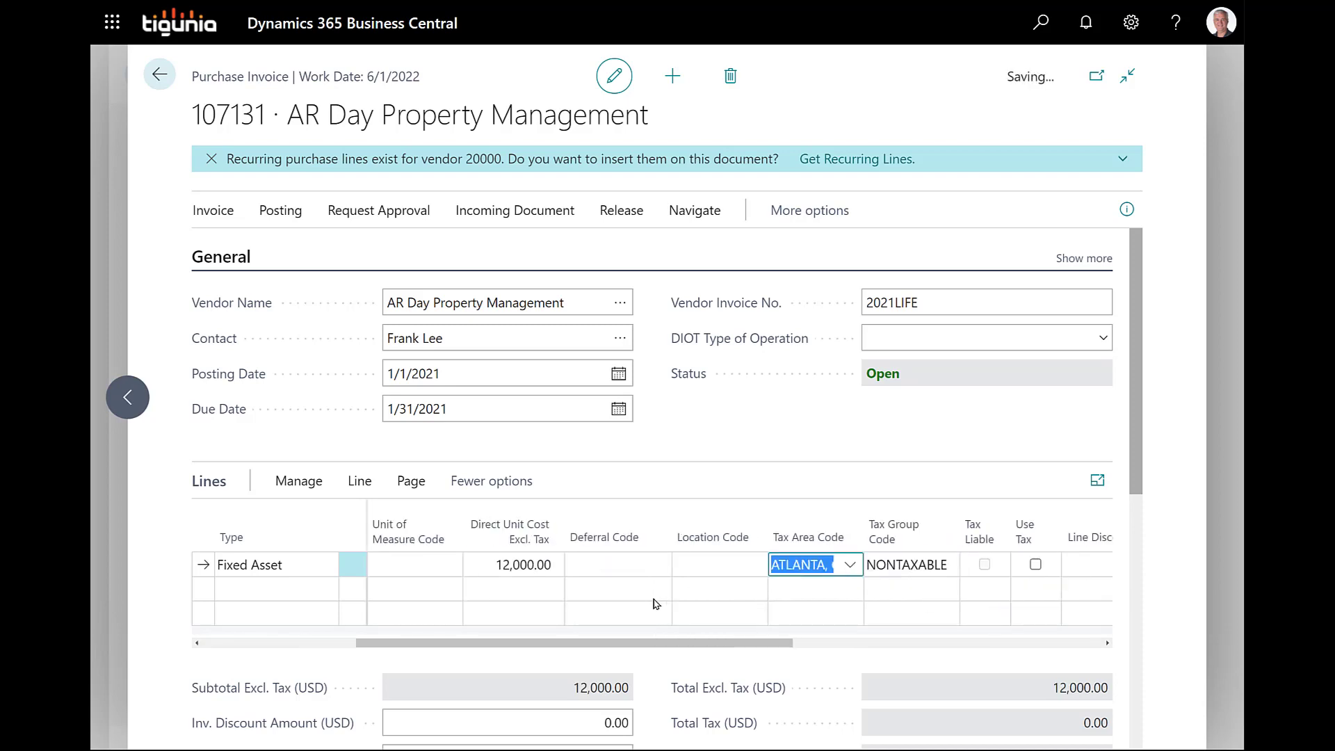
key("shift+Tab")
key("shift+Tab")
key("shift+Tab")
key("shift+Tab")
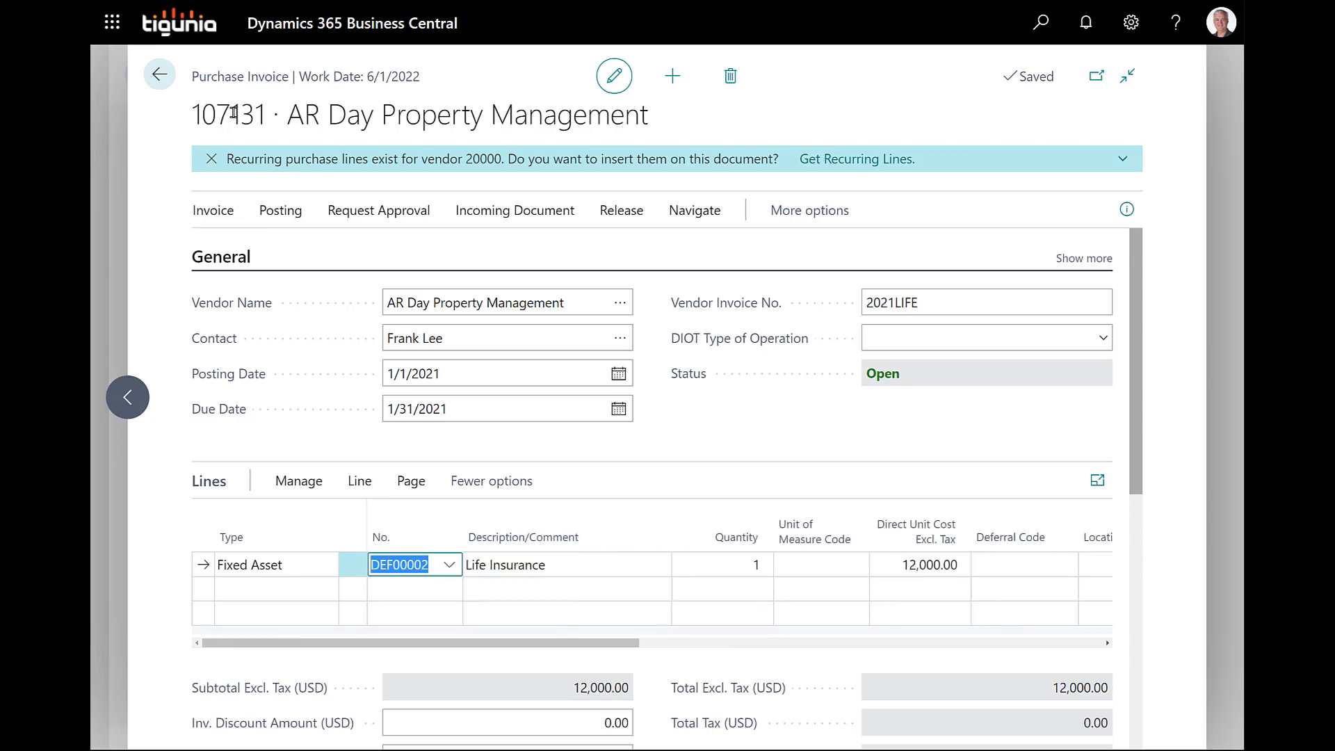
- Post the life insurance purchase invoice and confirm the posting
left_click(287, 213)
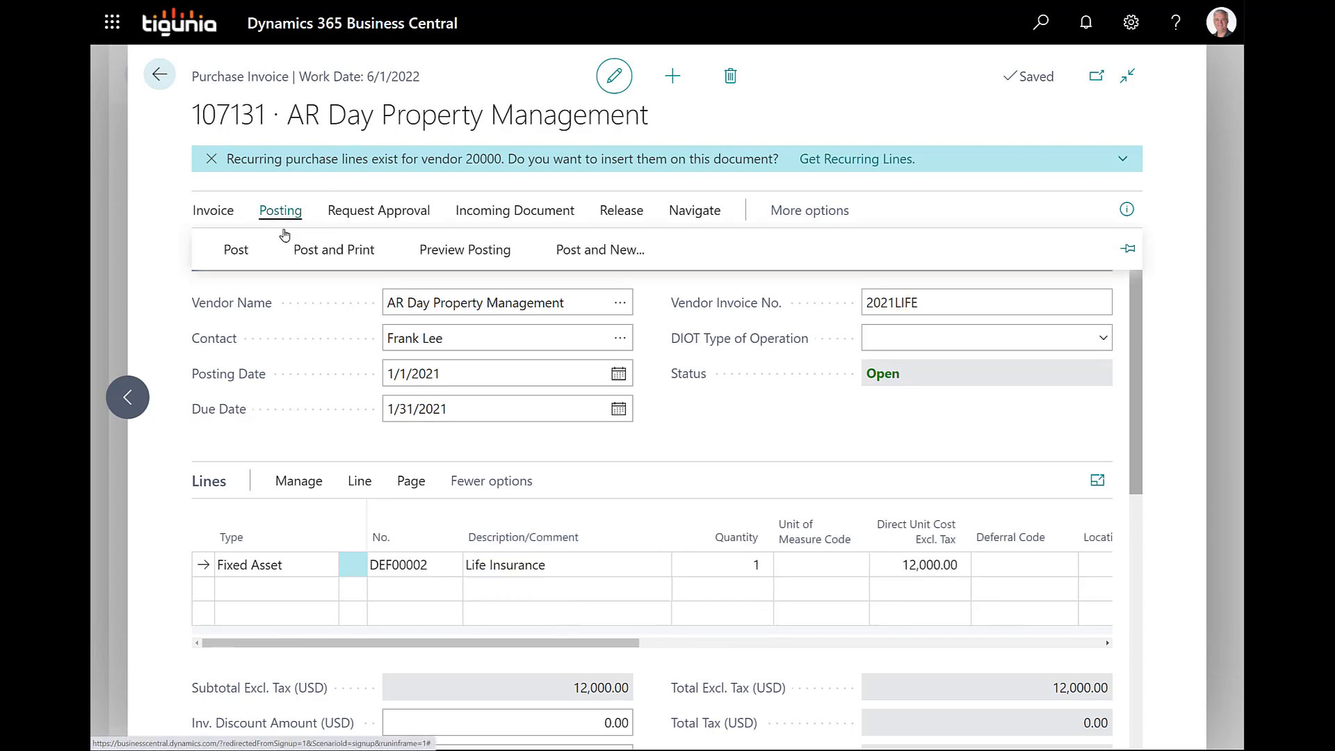
left_click(242, 257)
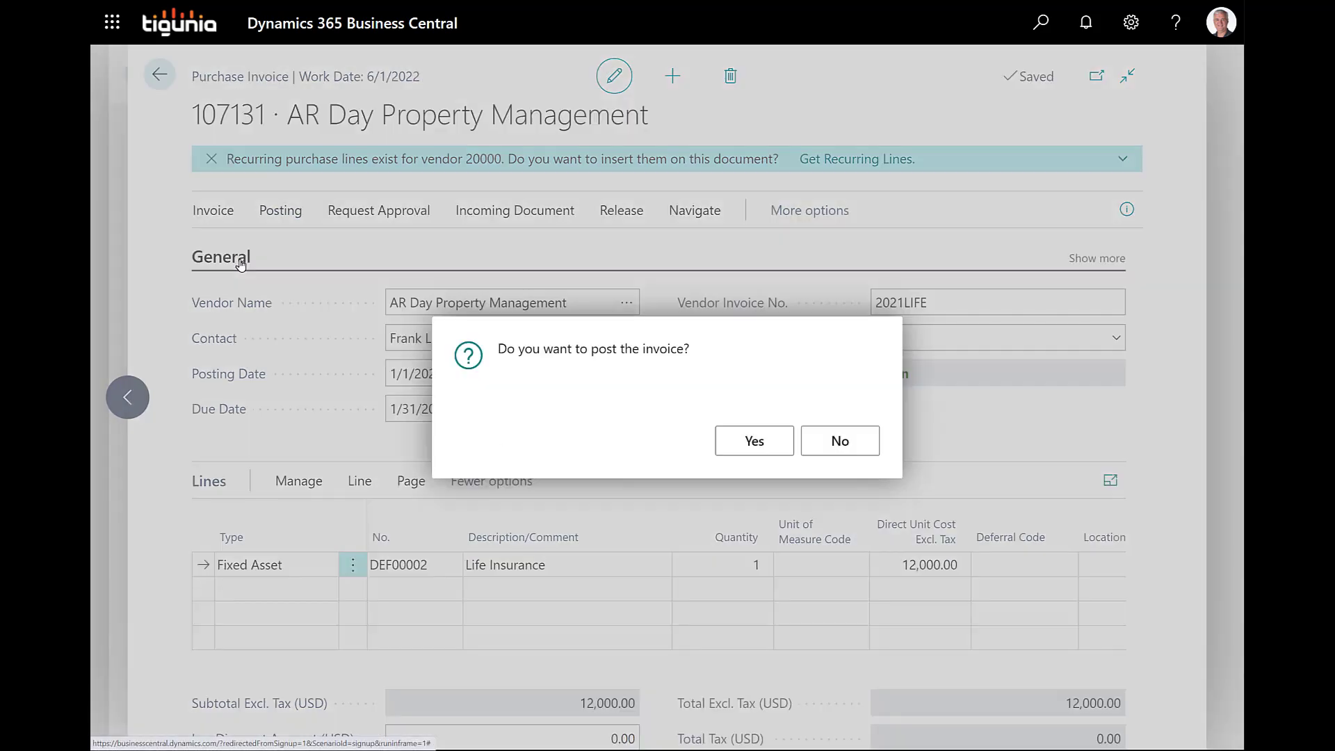
left_click(749, 445)
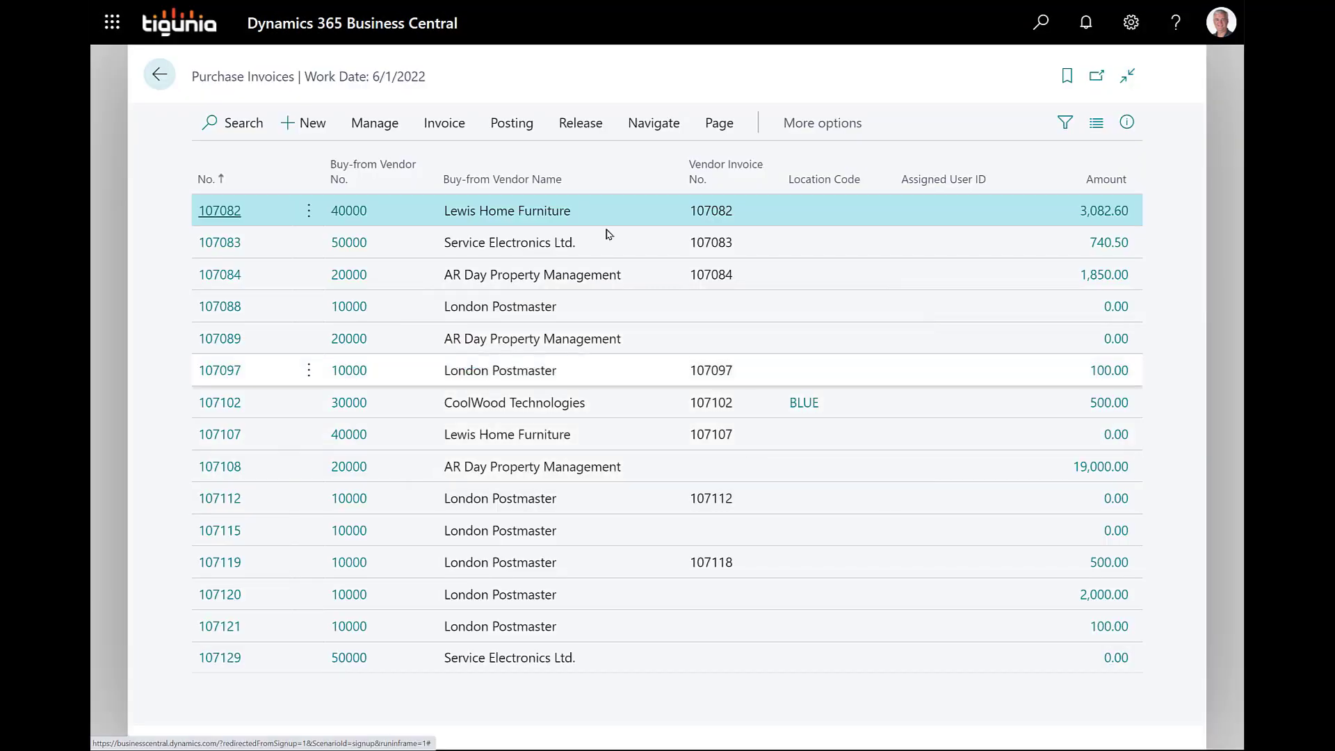
- Check the book value and depreciation books on the Life Insurance fixed asset card, and view the 2020 Rent card for comparison
left_click(1040, 23)
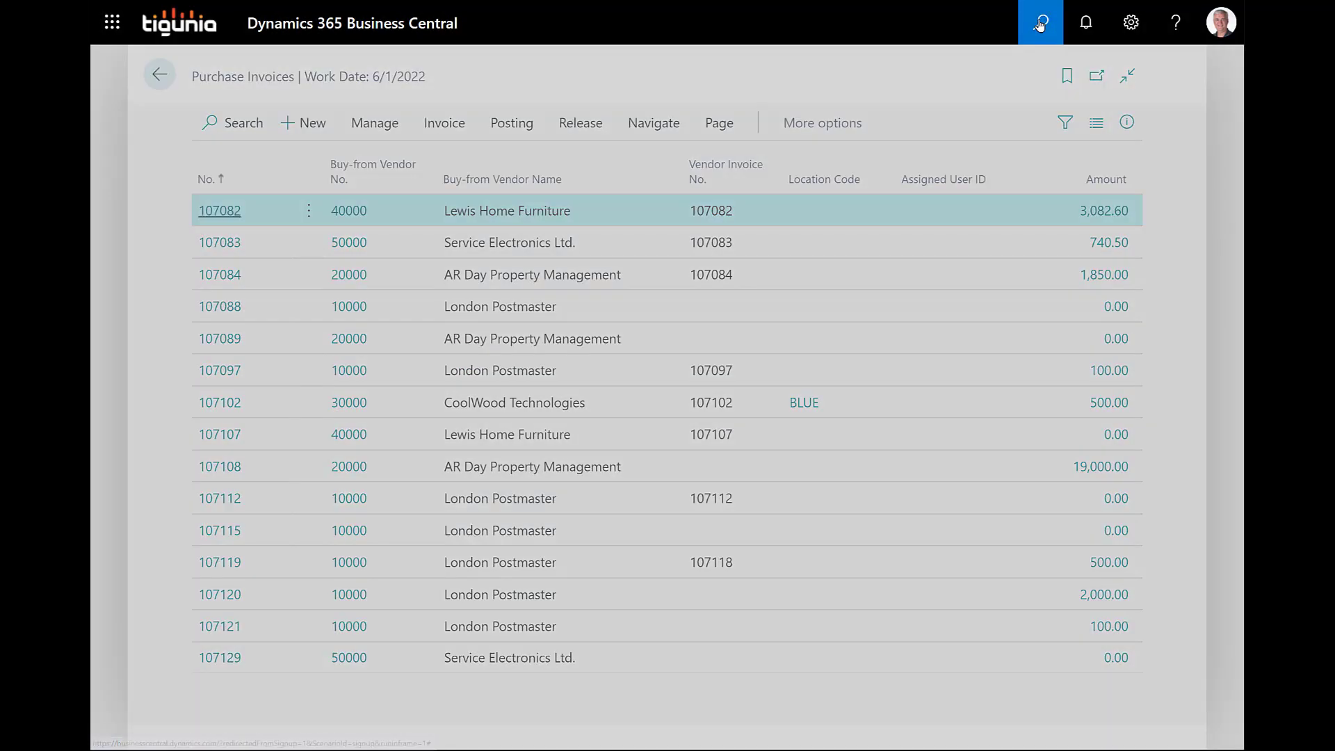
type("fixed asset")
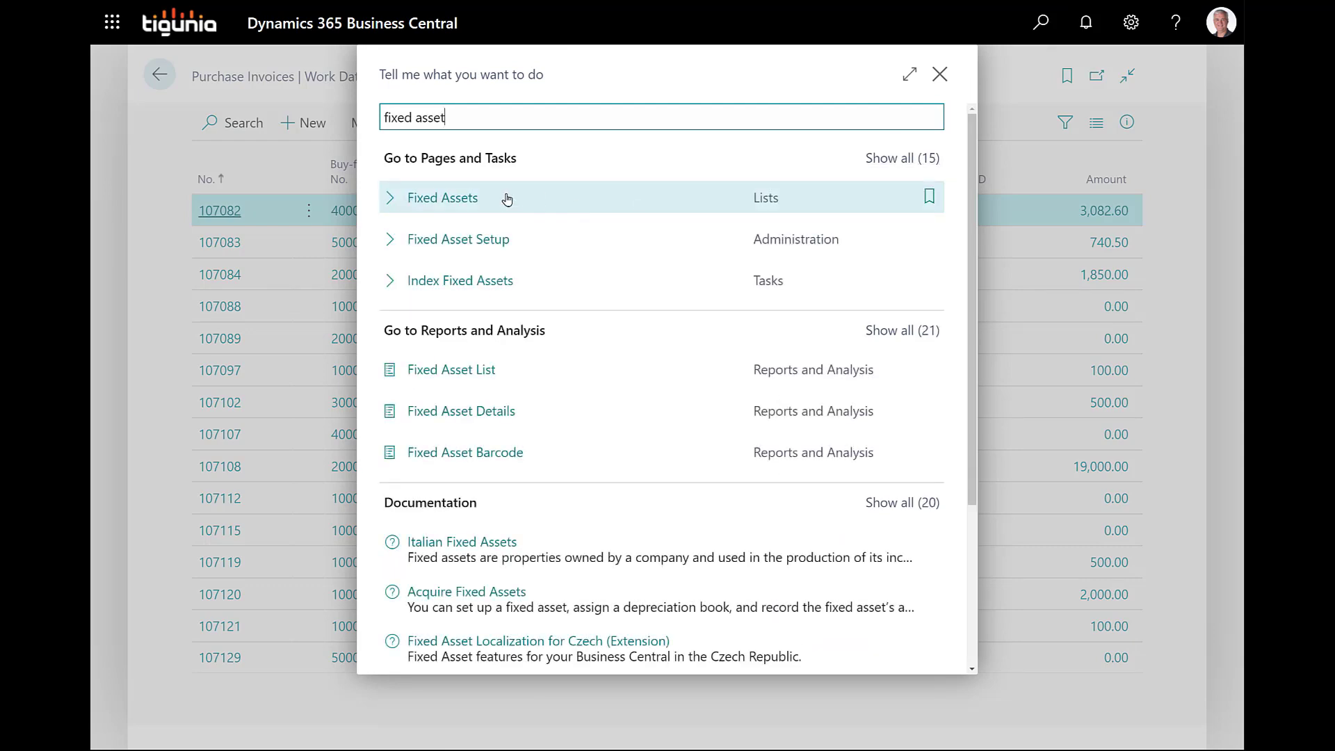
left_click(438, 200)
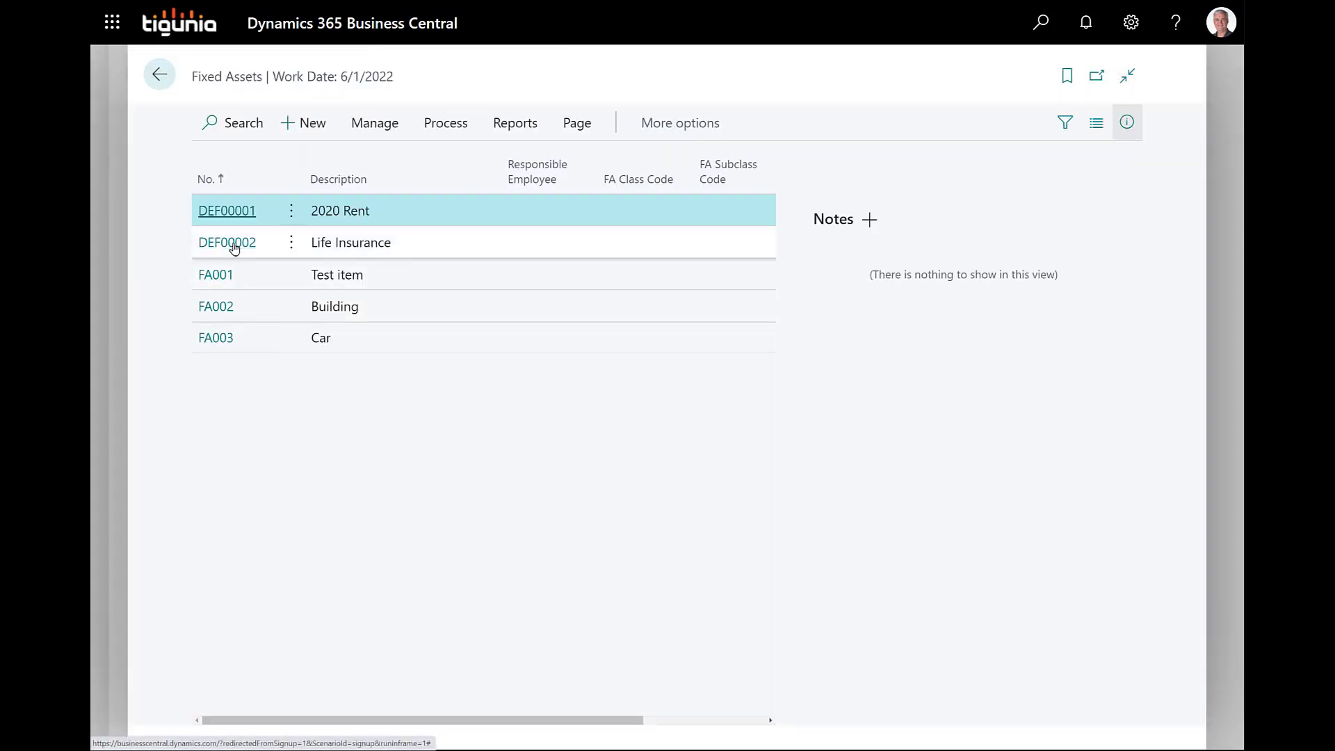
left_click(235, 243)
scroll(694, 387, "down", 2)
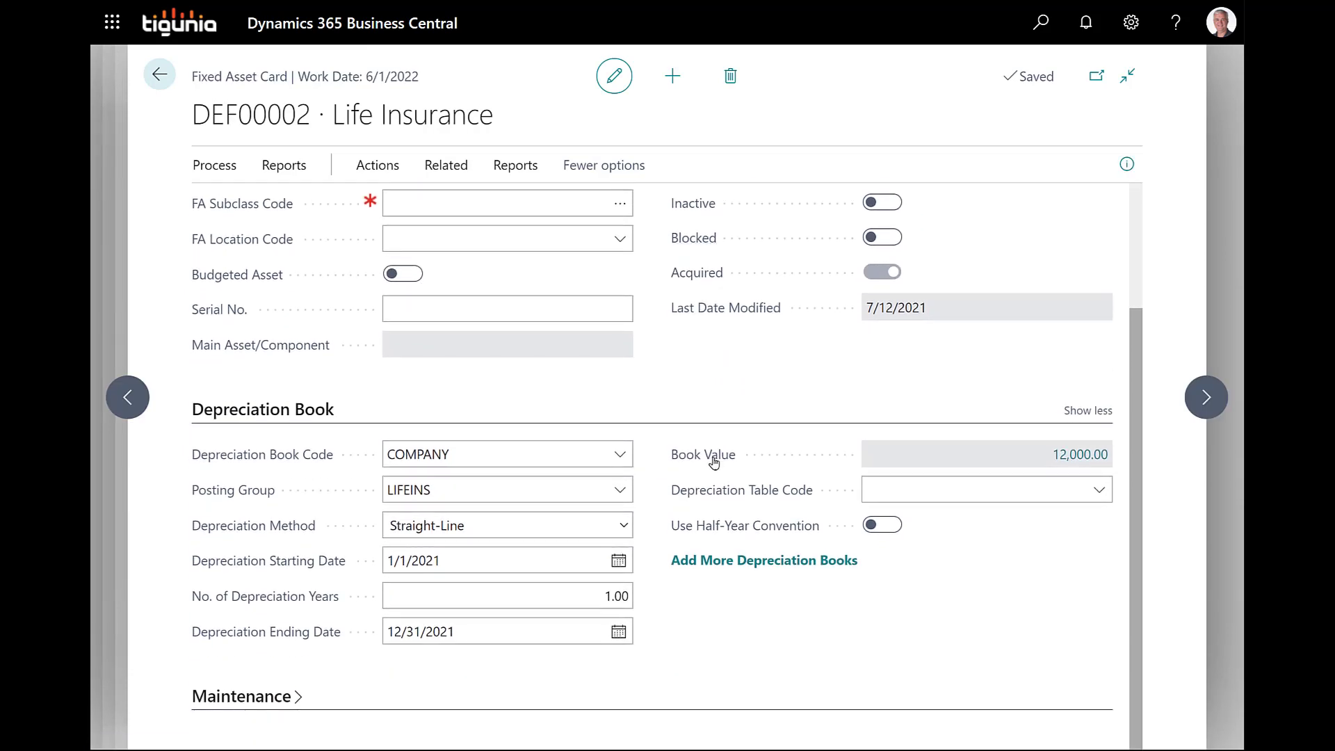
left_click(704, 566)
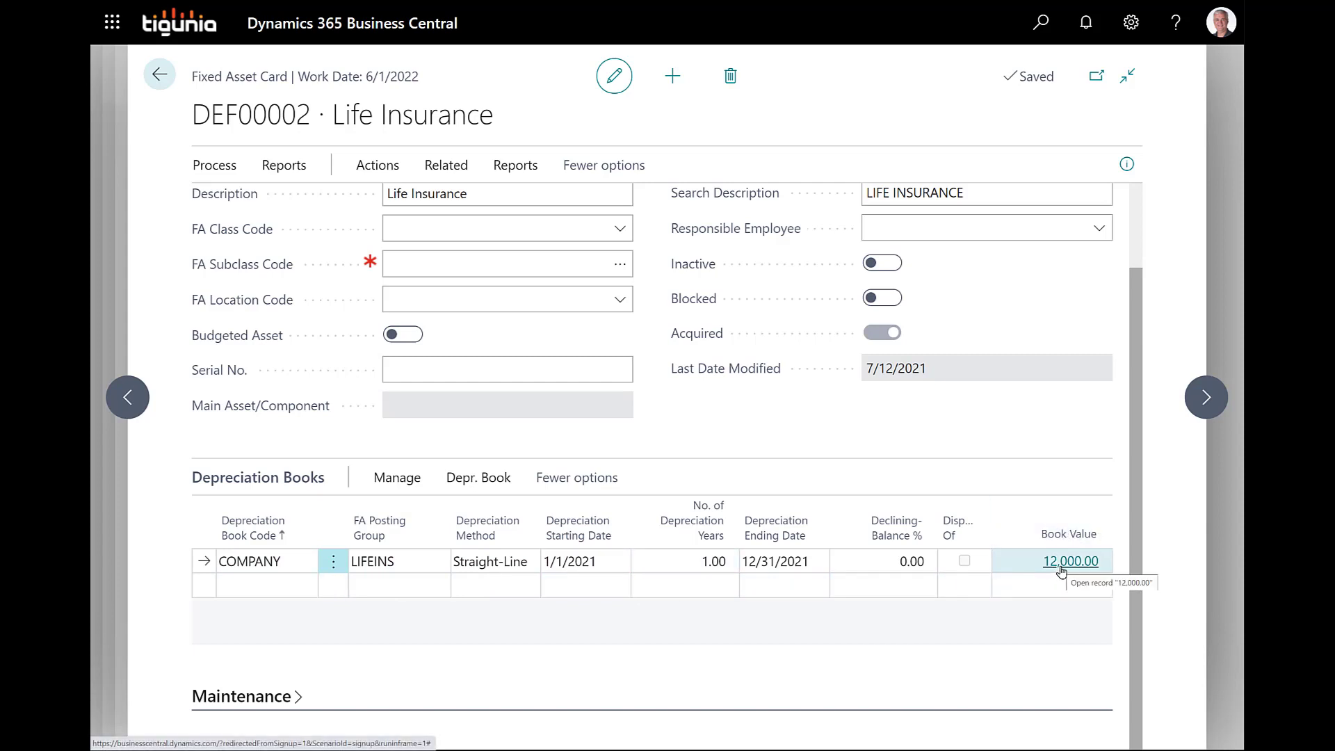
left_click(129, 398)
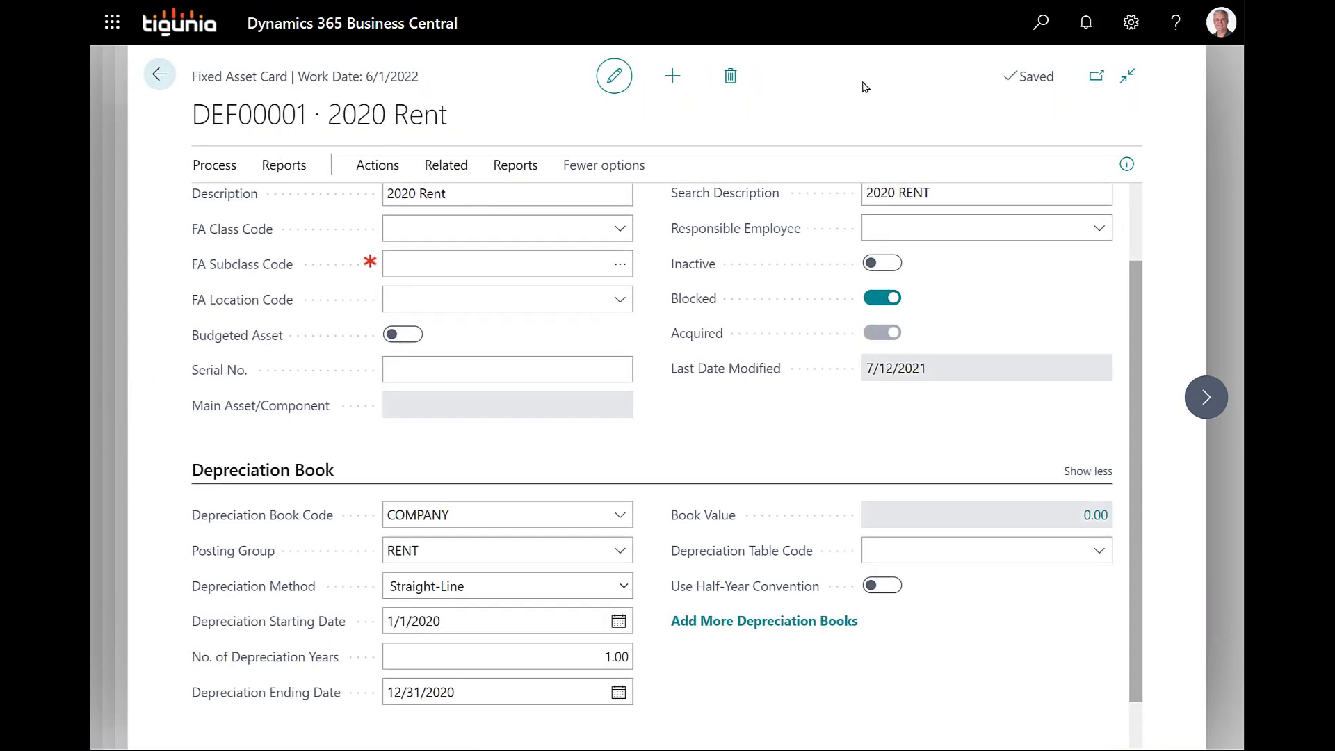
- Open the Calculate Depreciation task and set its posting date to 1/31/2021
left_click(1037, 22)
type("calc depre")
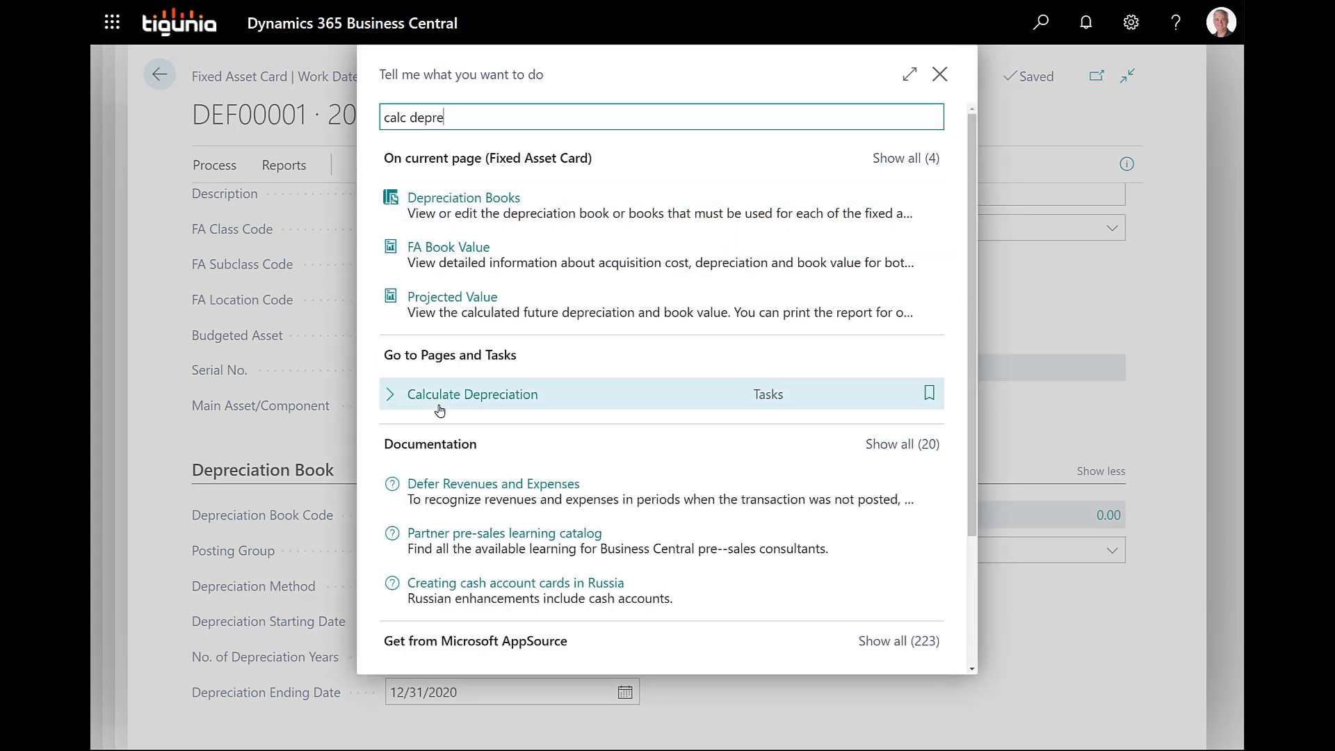
left_click(446, 401)
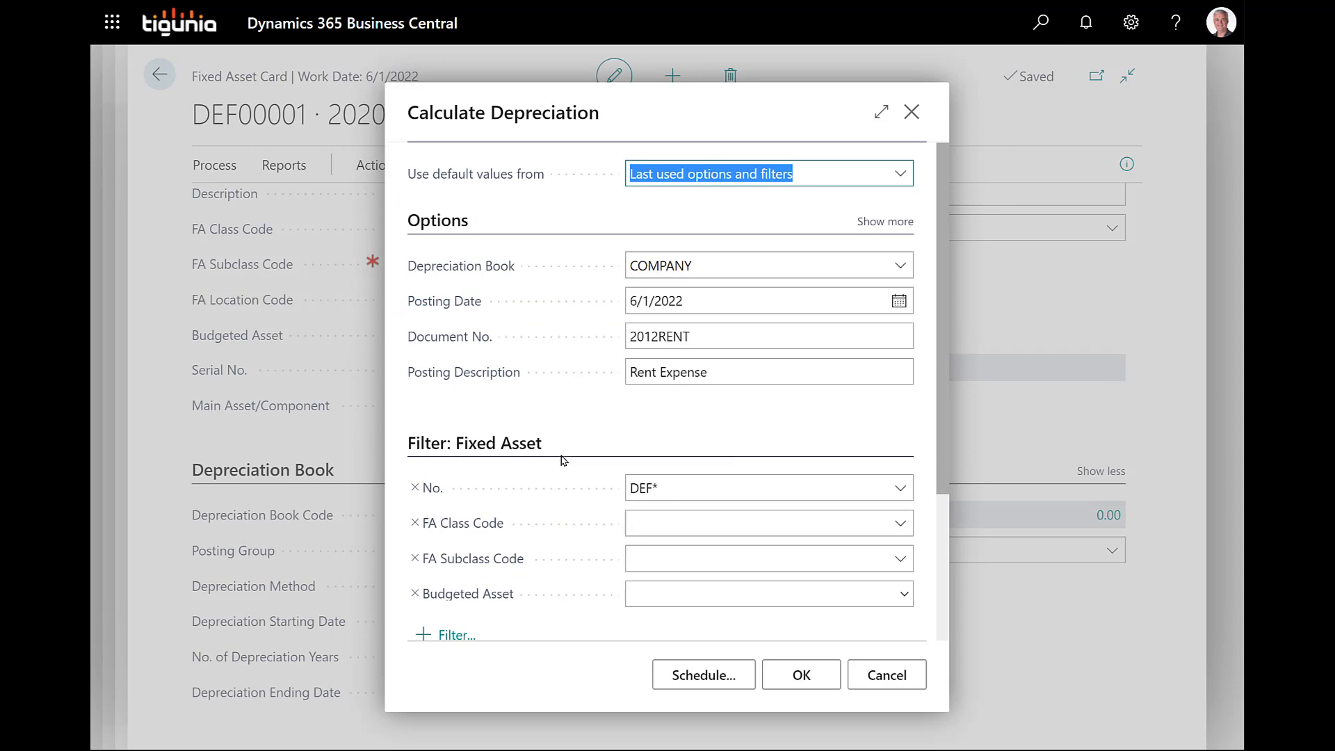
left_click(727, 303)
type("013")
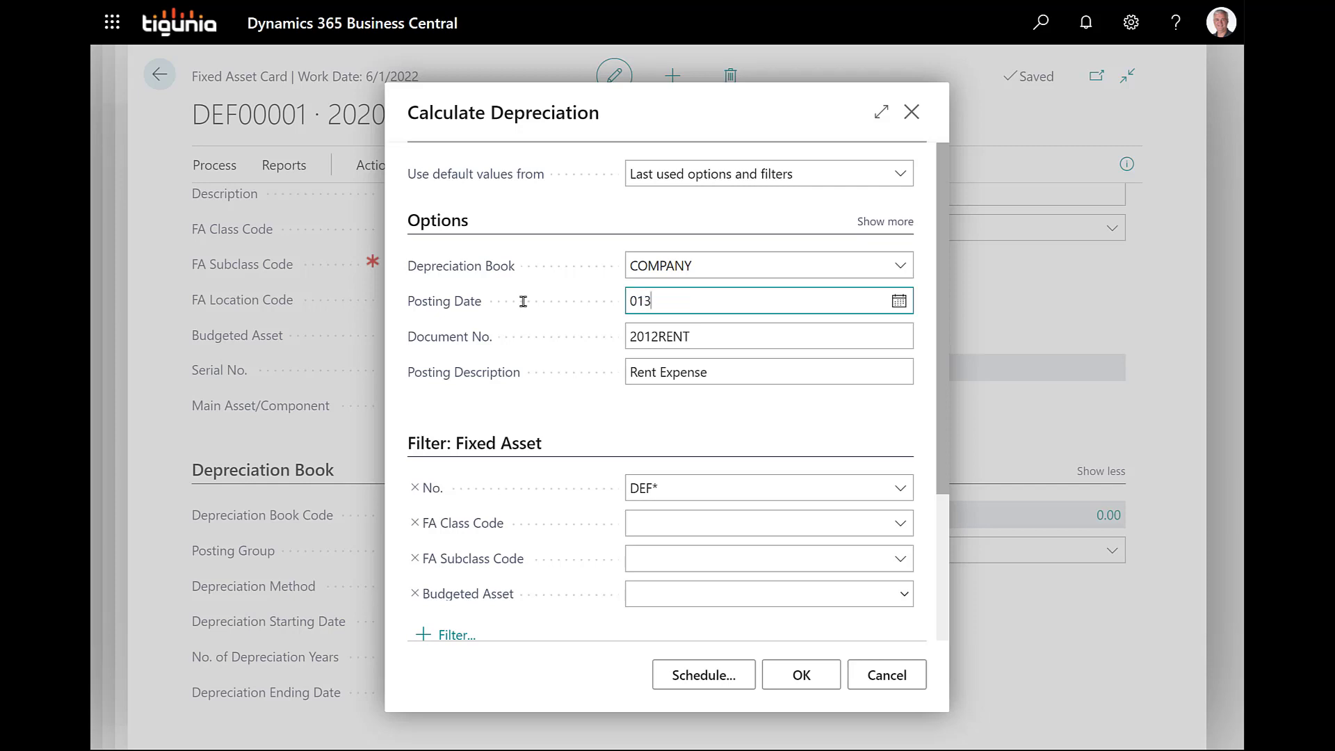
type("121")
key("Tab")
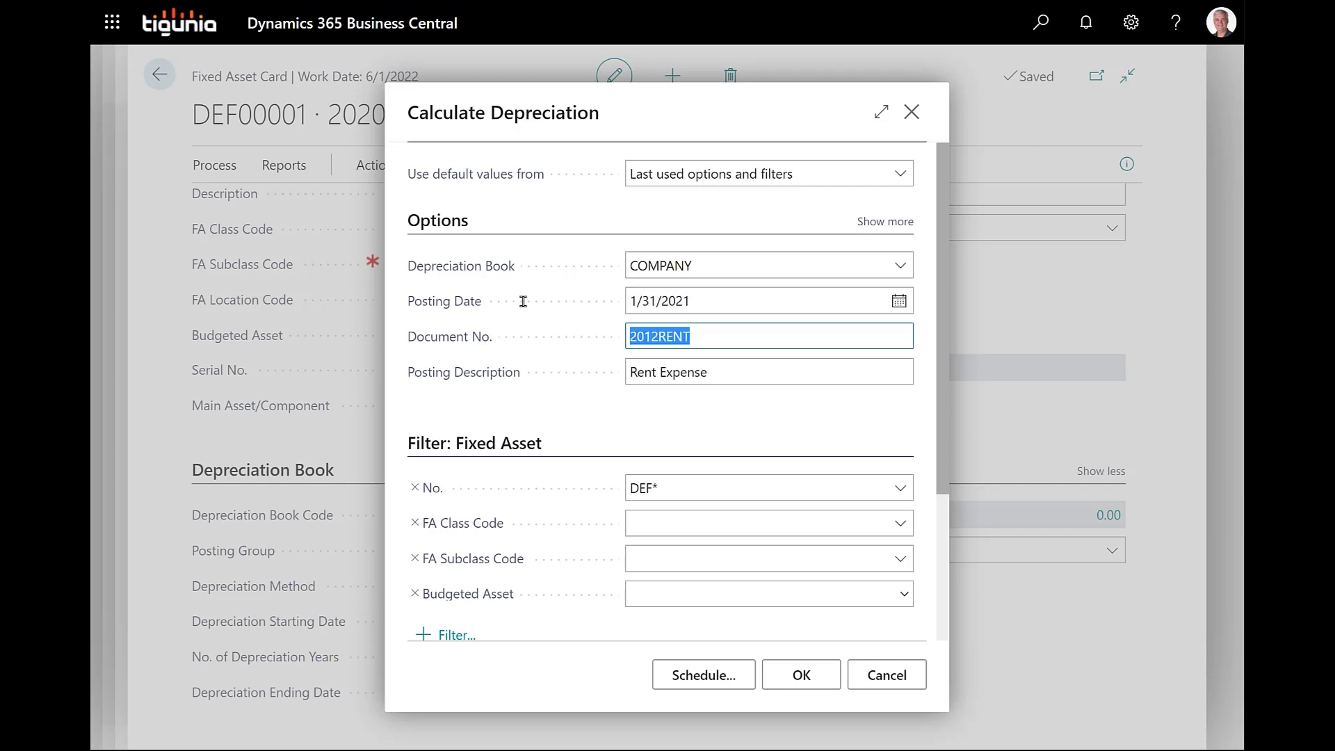
- Set the depreciation run's document number to JANINS and its posting description to "Life Insur Amortization"
type("JANINS")
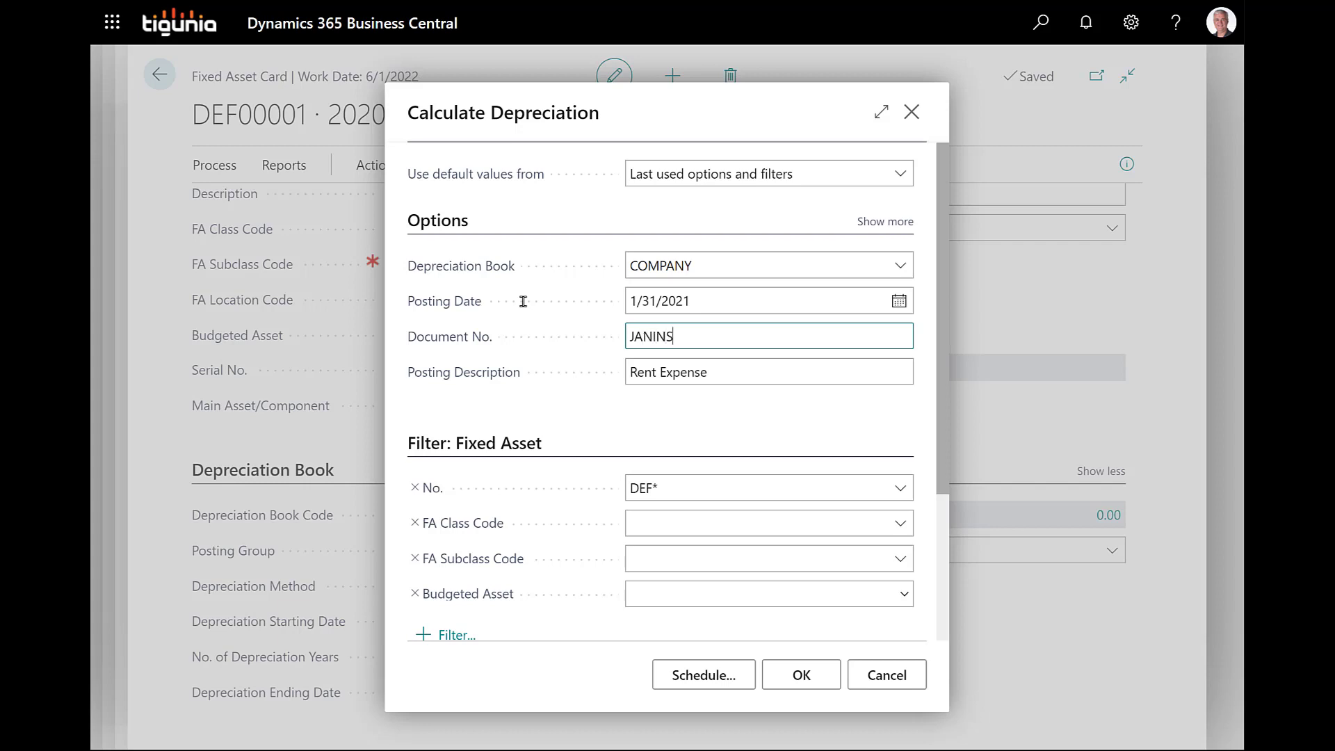
key("Tab")
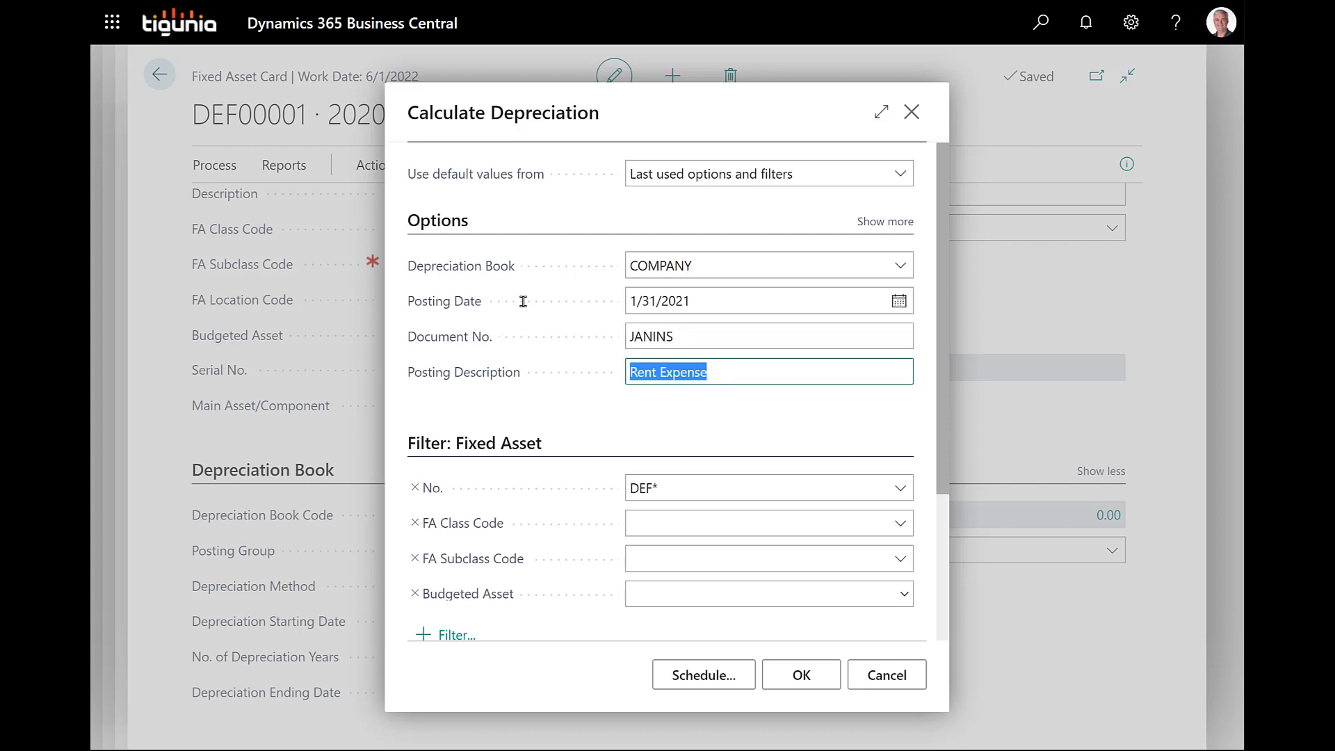
type("Life")
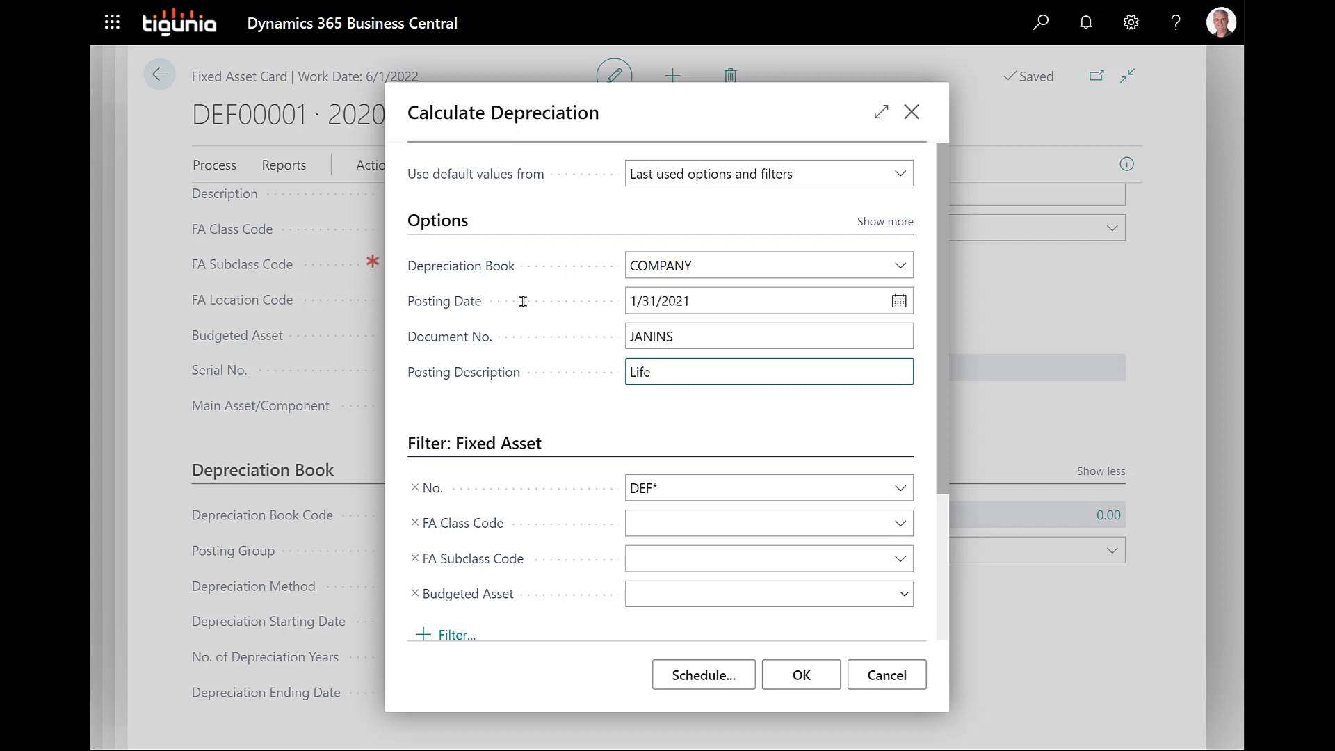
type(" Insur Amortizat")
key("Tab")
key("Tab")
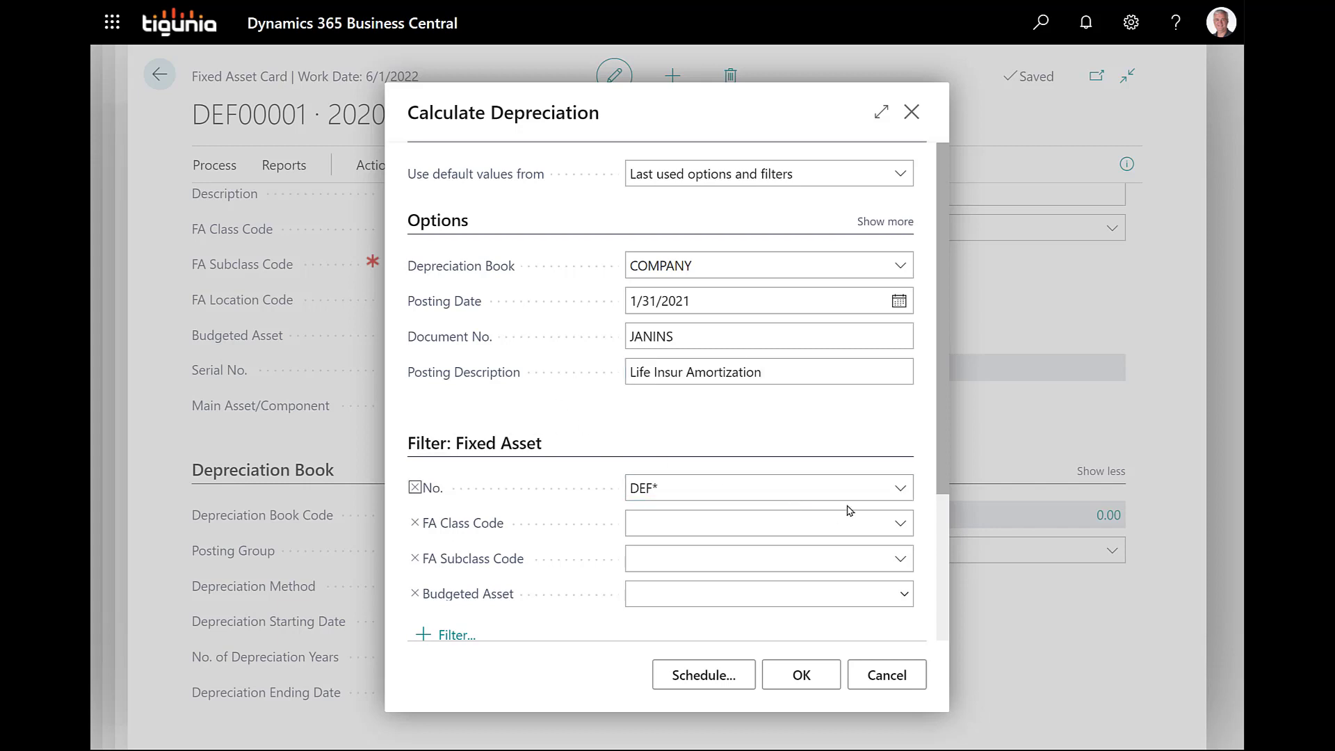
- Calculate depreciation for only the Life Insurance asset DEF00002 and open the Fixed Asset G/L Journal
left_click(895, 488)
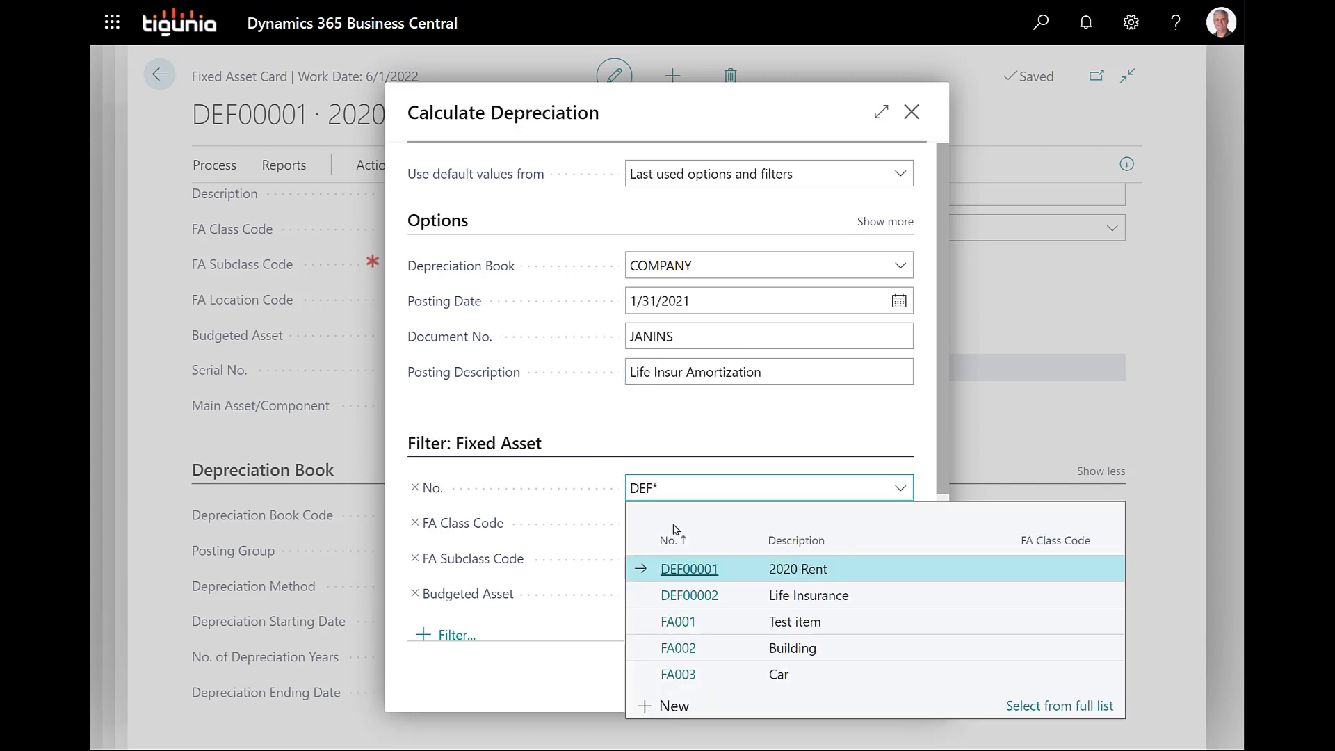
left_click(746, 600)
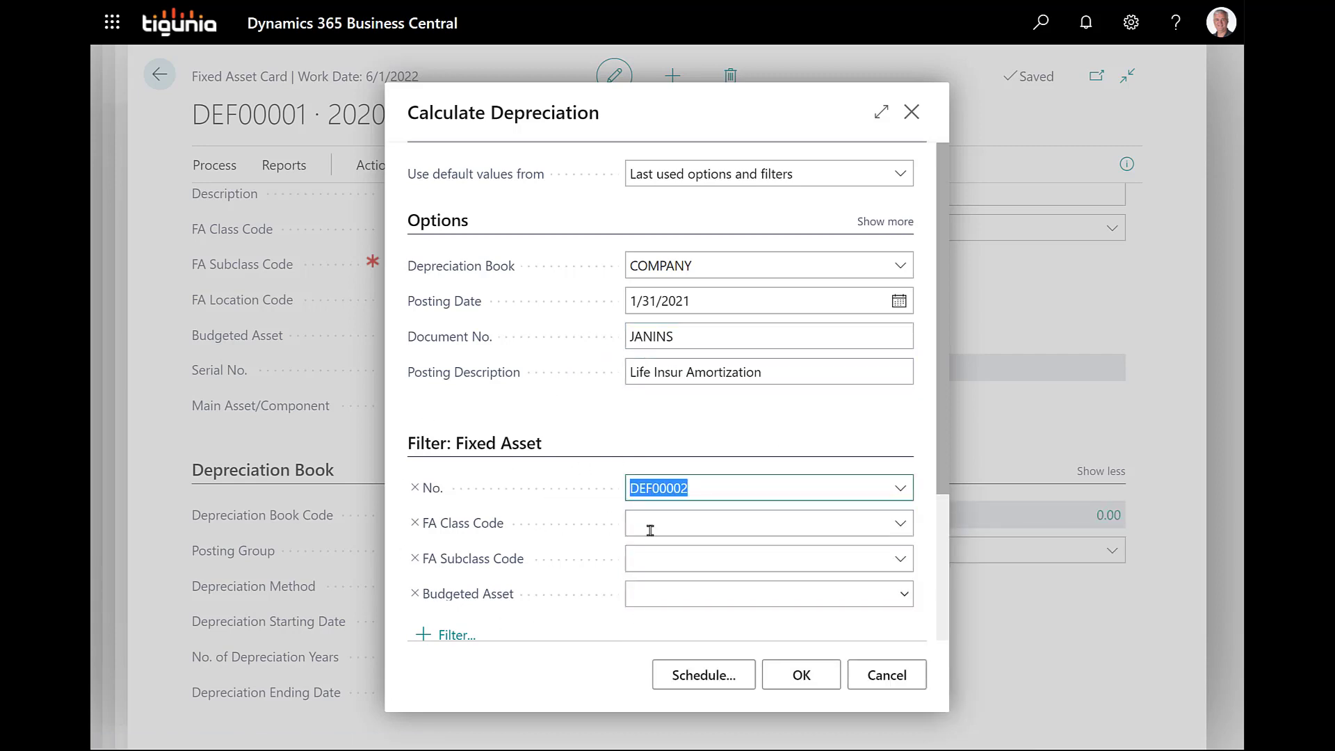
left_click(797, 684)
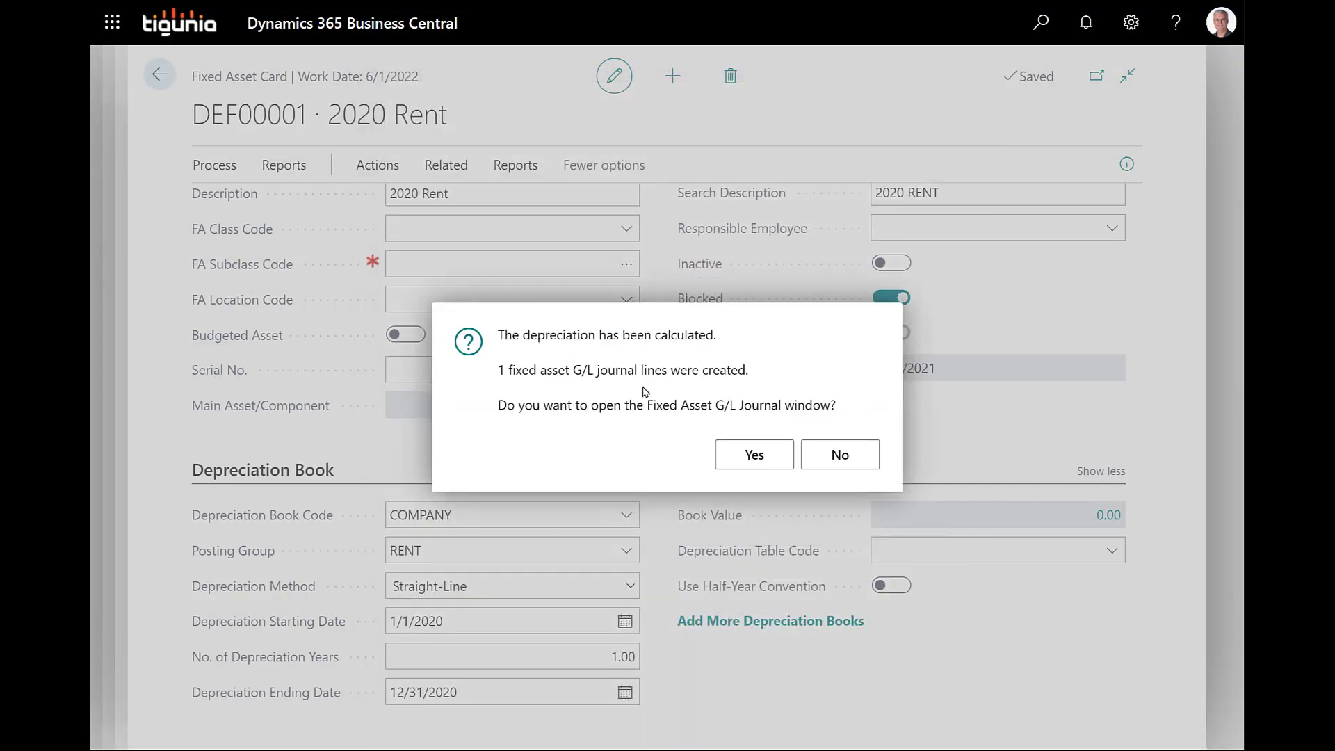
left_click(750, 455)
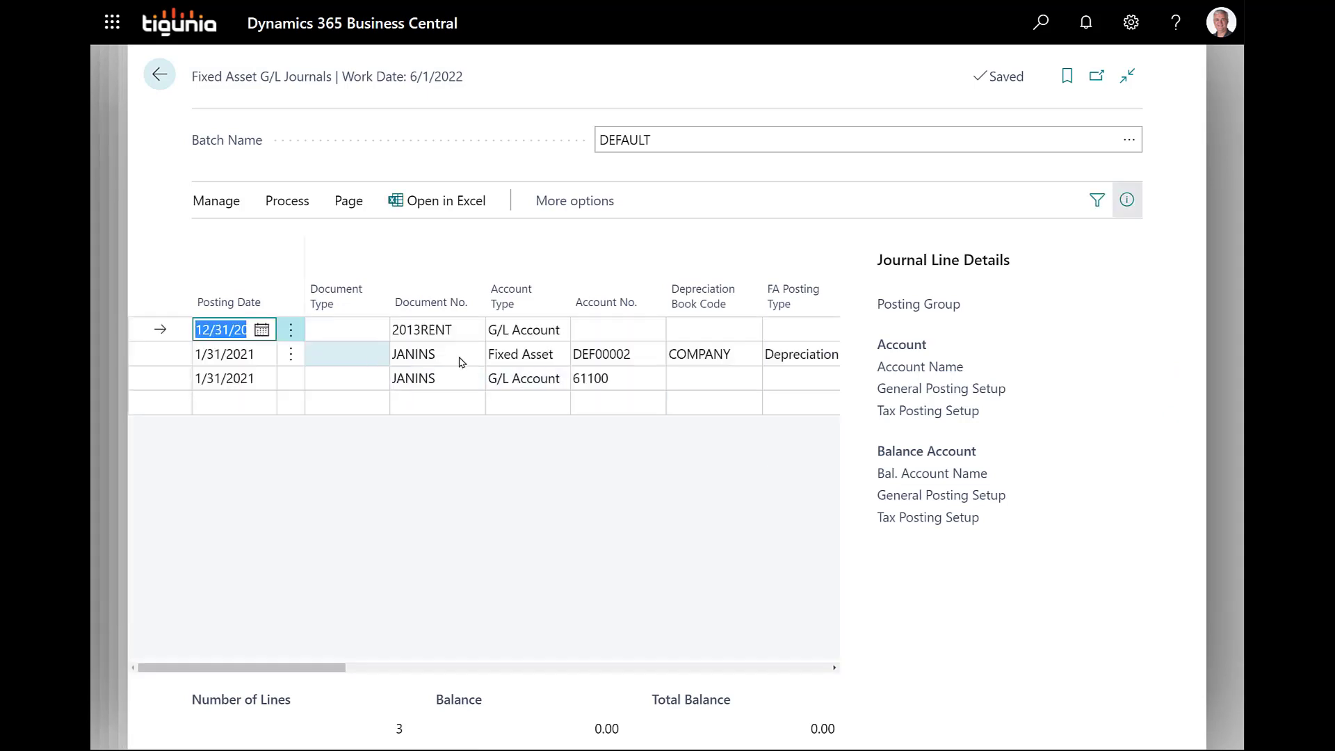
- Review and post the JANINS lines in the Fixed Asset G/L Journal, then return to the fixed asset card
left_click(1127, 200)
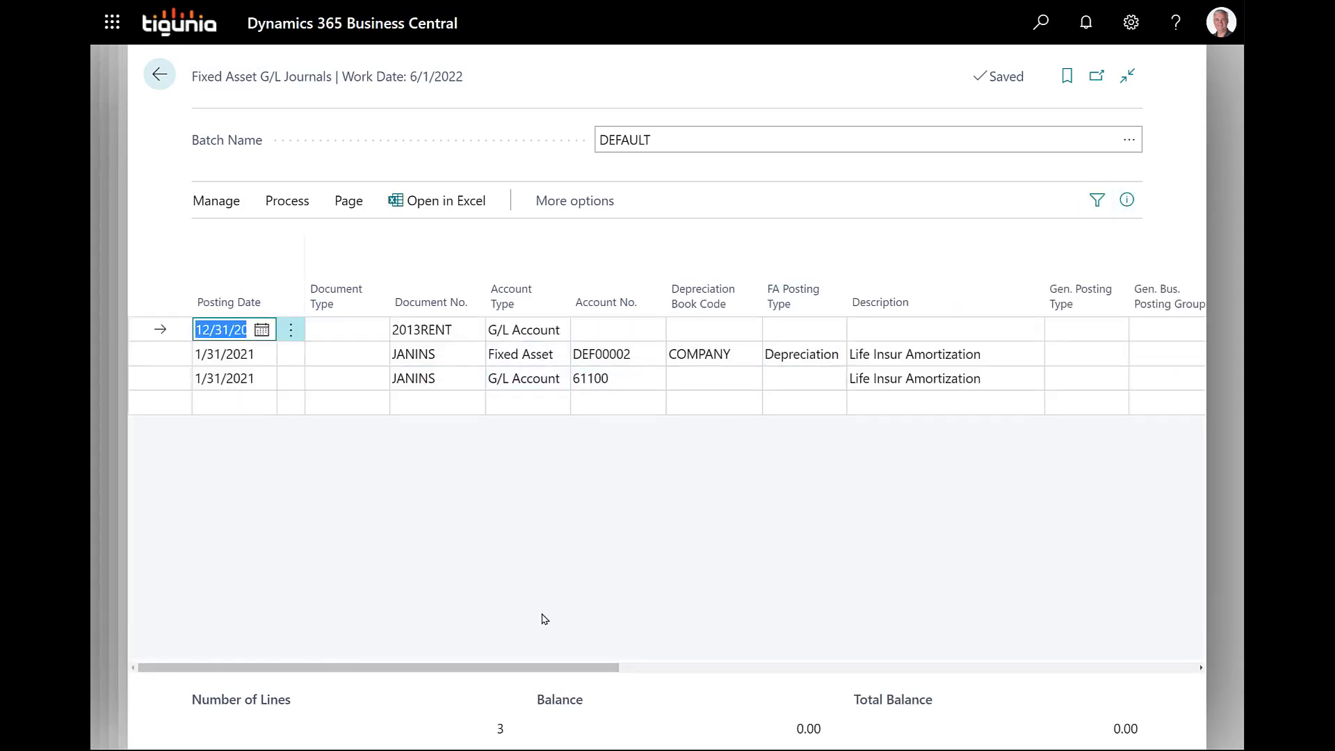
left_click_drag(532, 668, 601, 671)
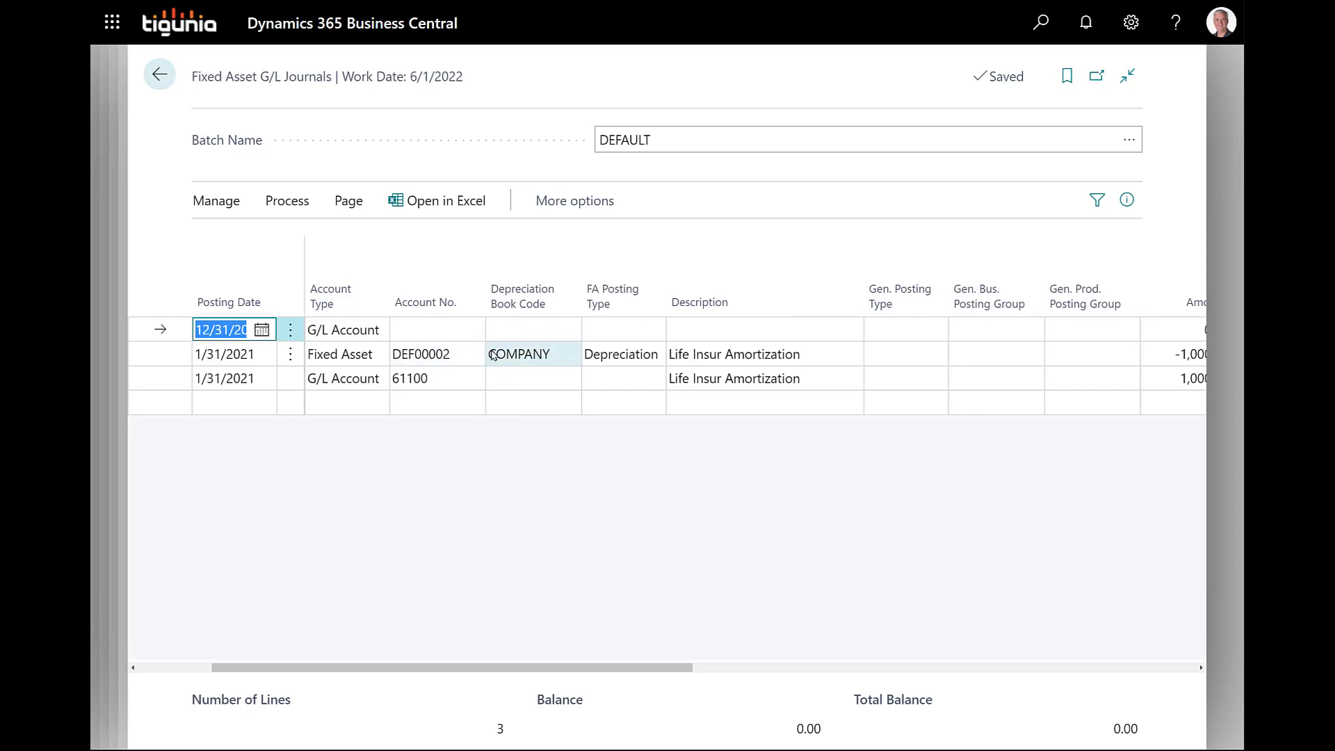
left_click(286, 200)
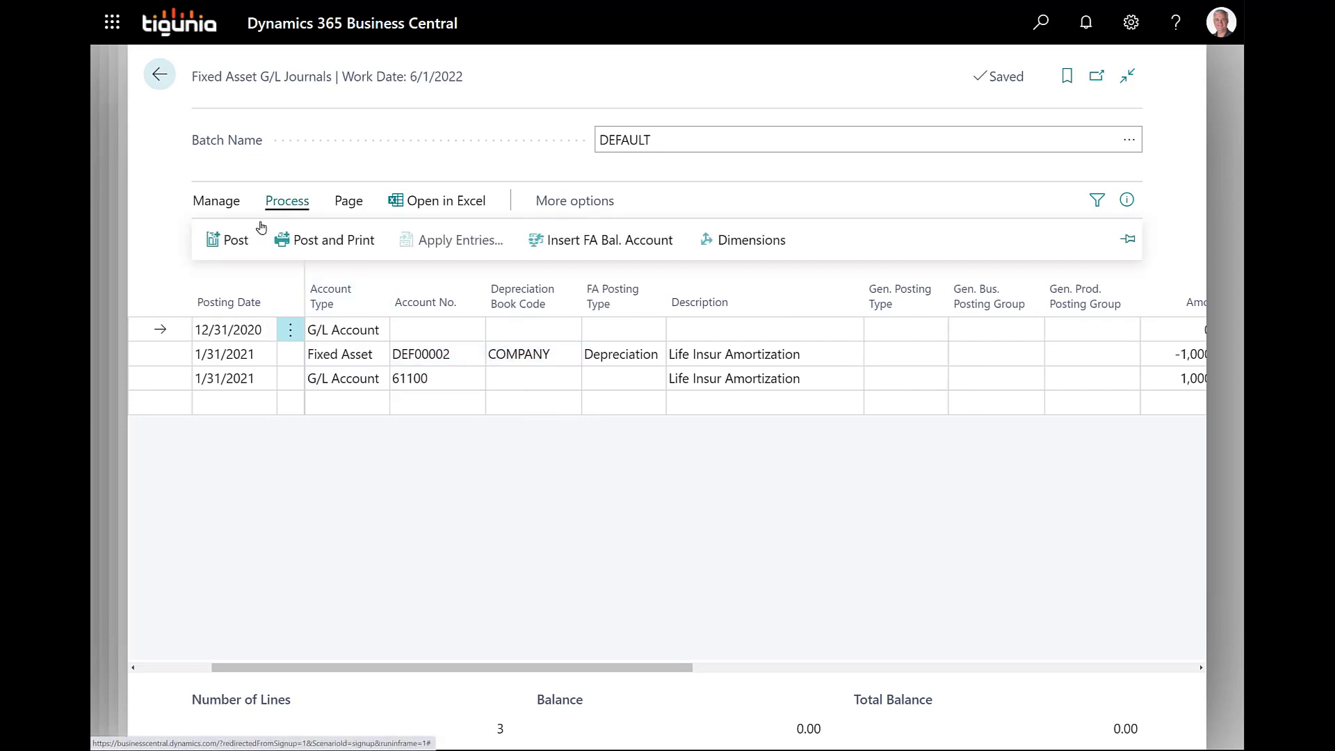
left_click(230, 241)
left_click(780, 452)
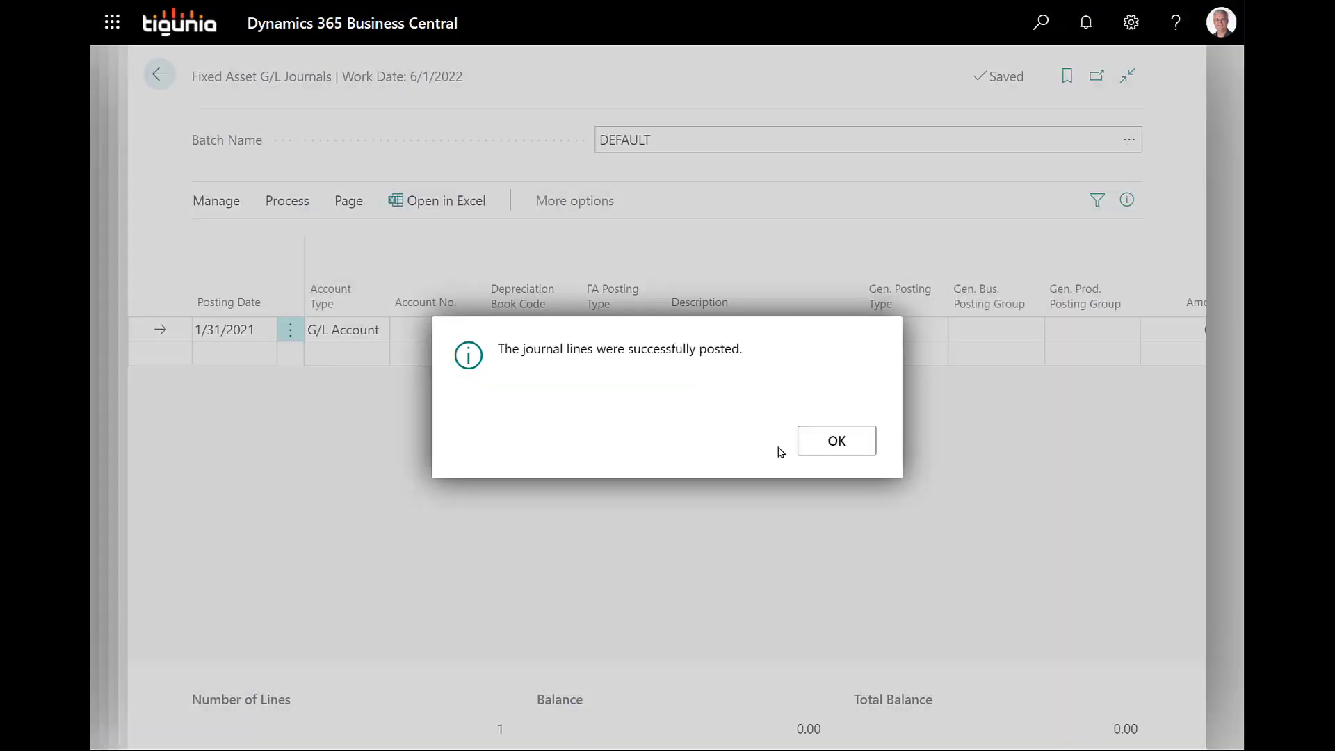
left_click(849, 444)
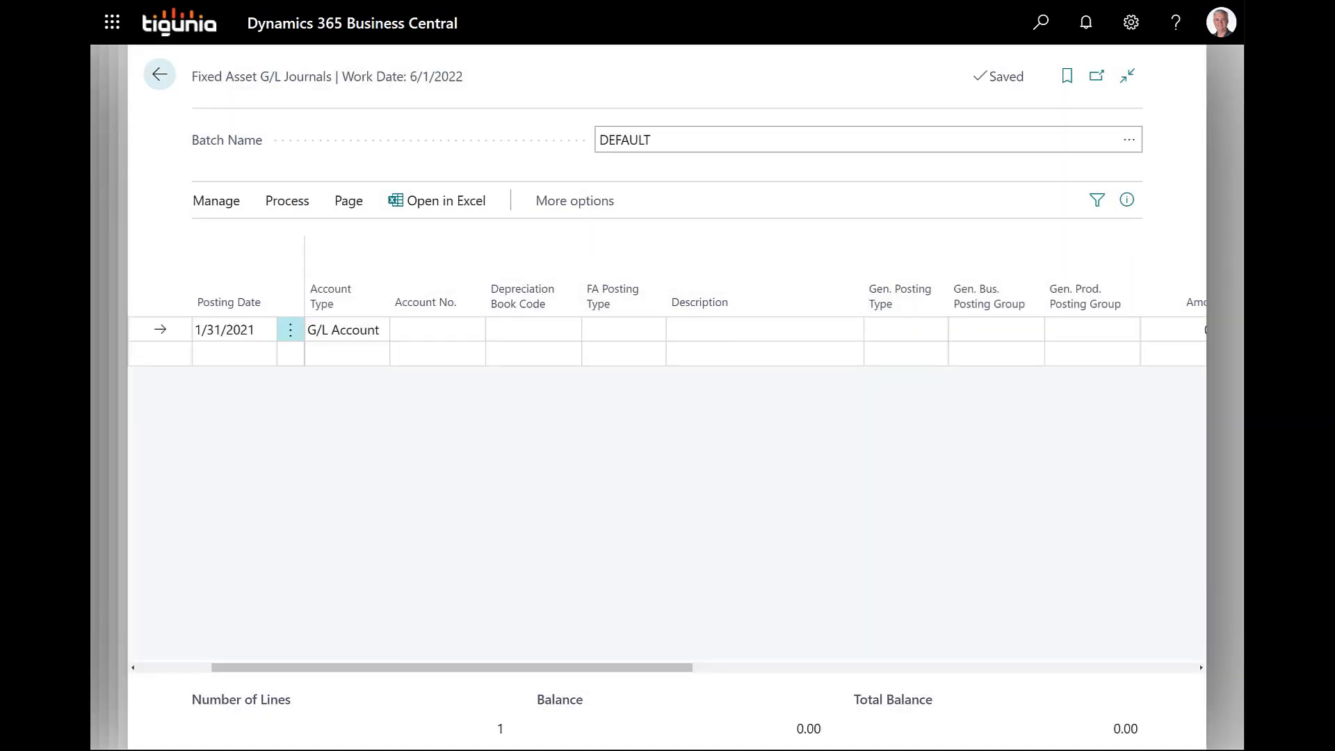
left_click(159, 75)
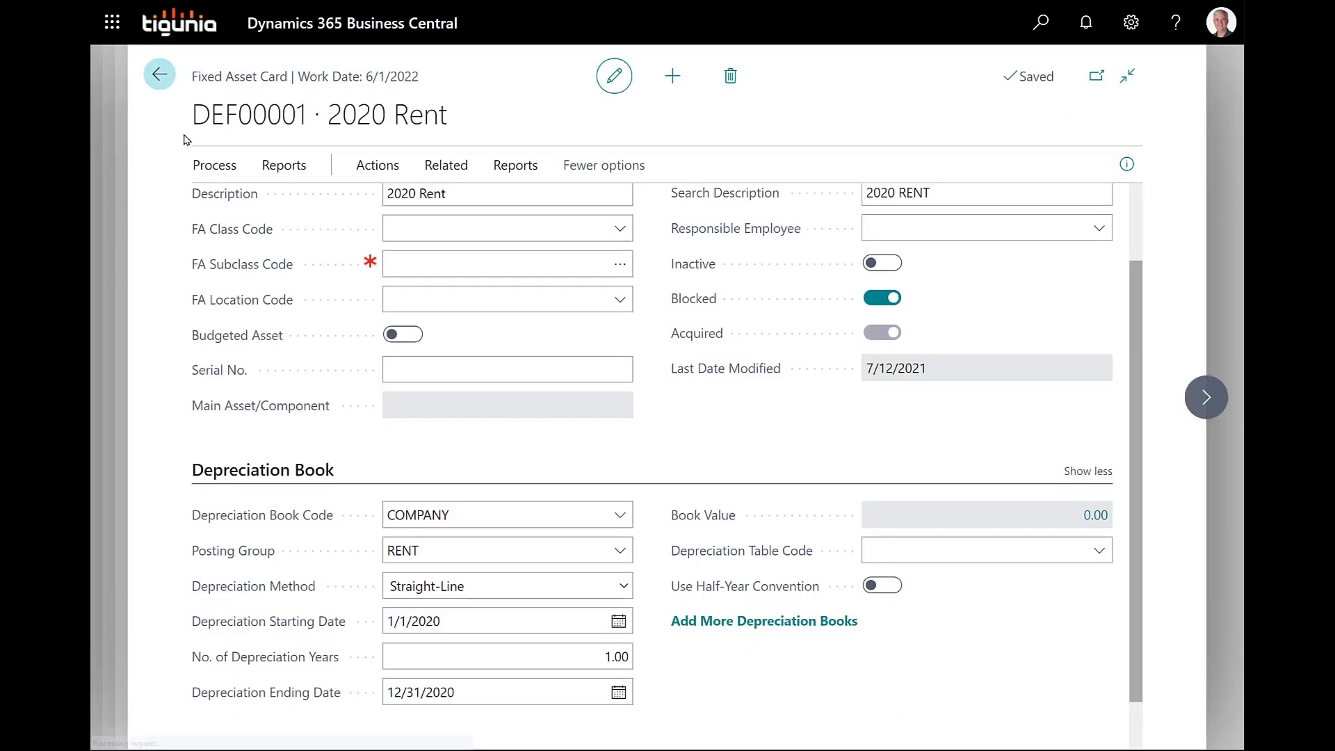
- Start another Calculate Depreciation run and set its posting date to 2/28/2021
left_click(1041, 23)
type("ca")
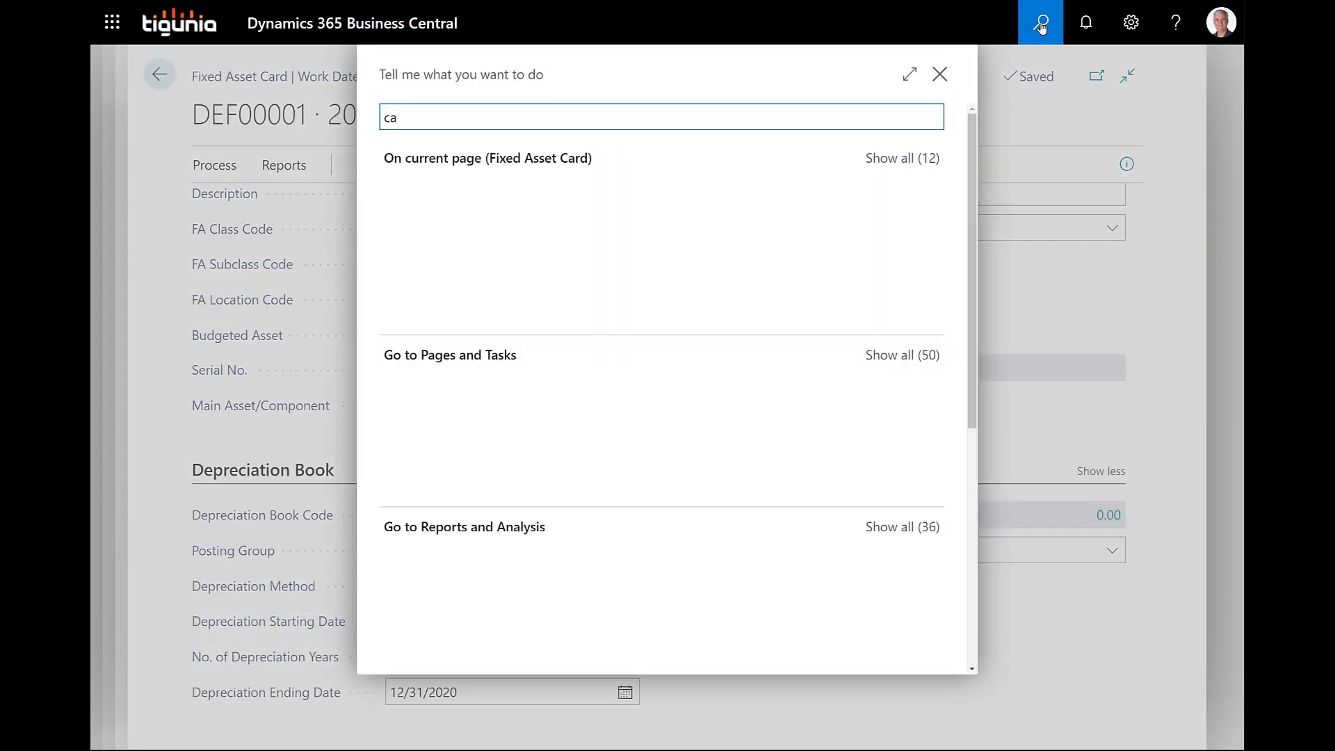
type("lc")
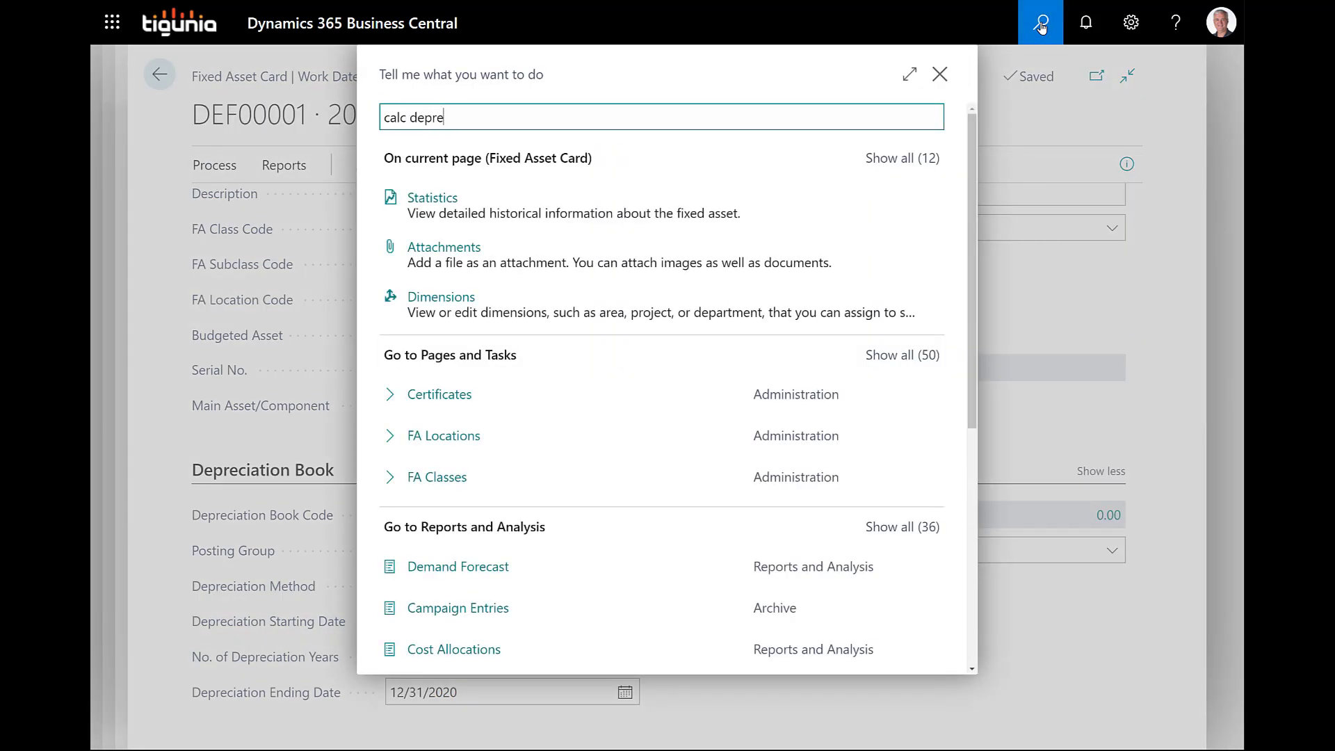
type(" depre")
left_click(468, 393)
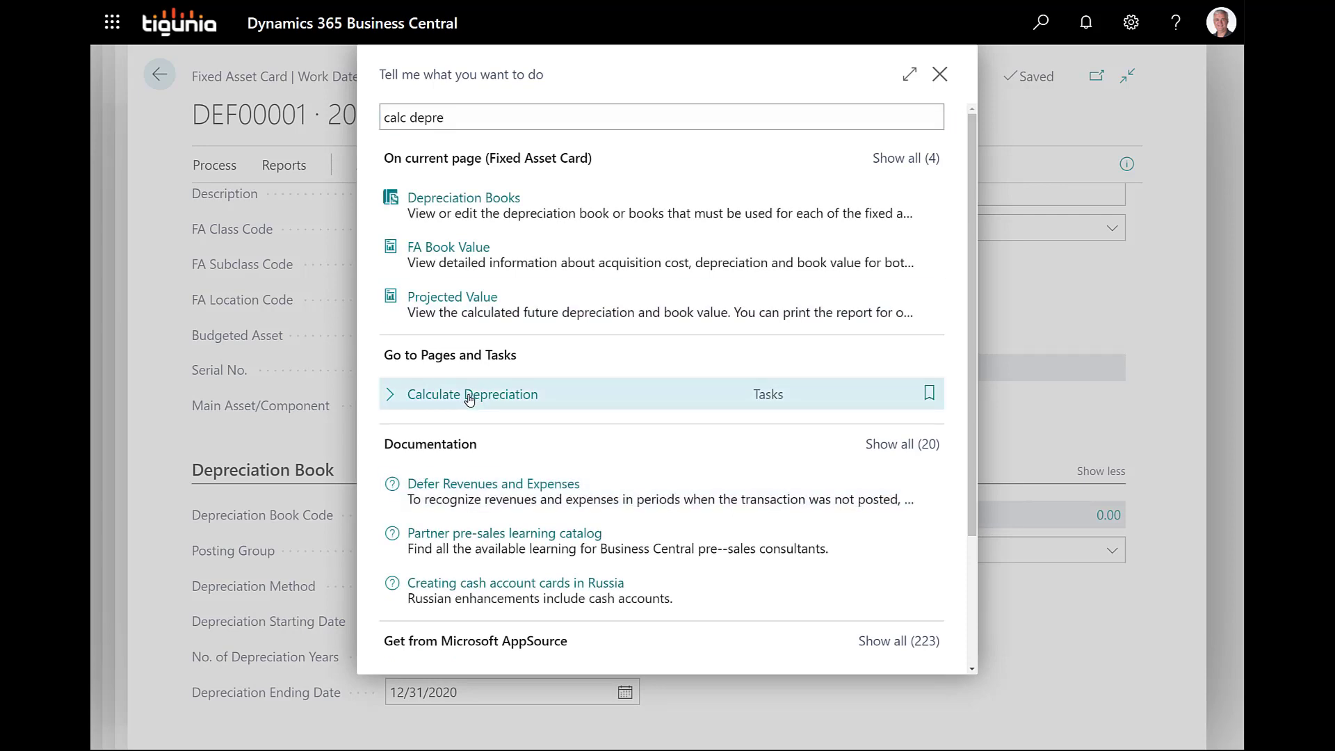
left_click(658, 307)
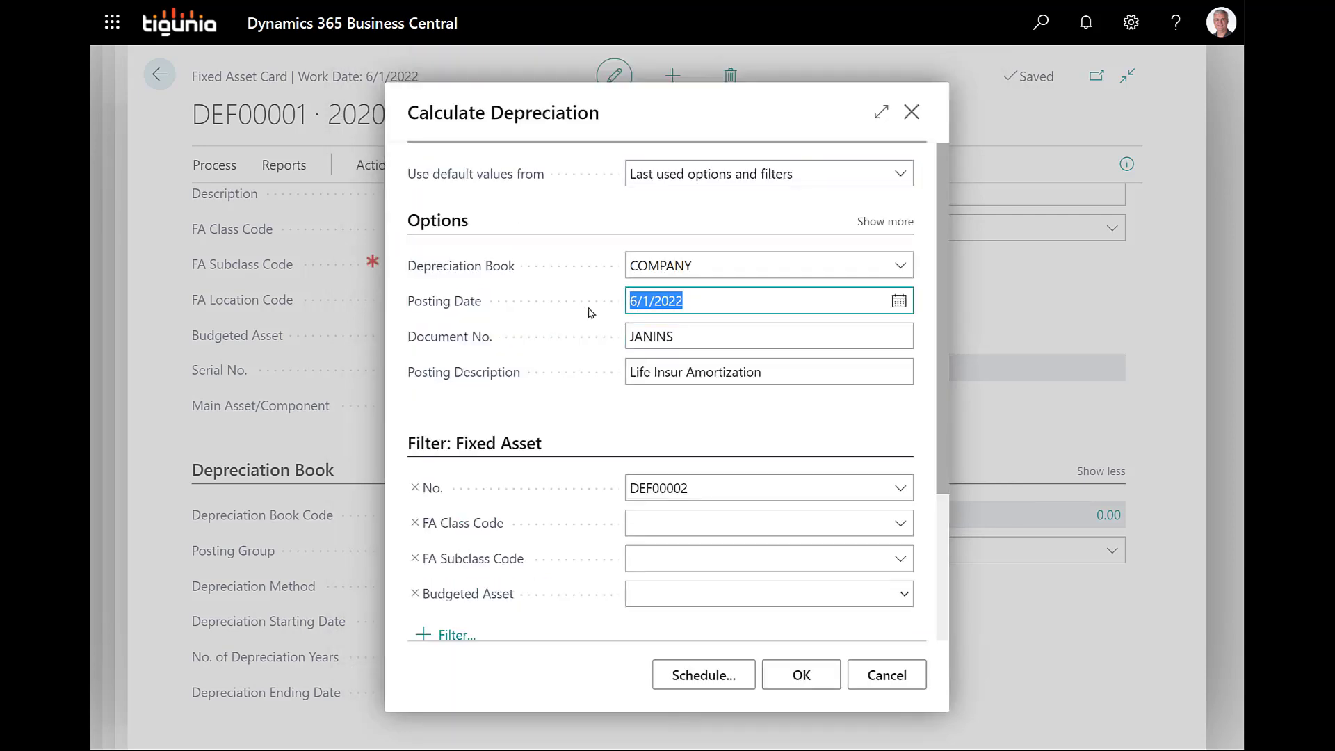
type("0")
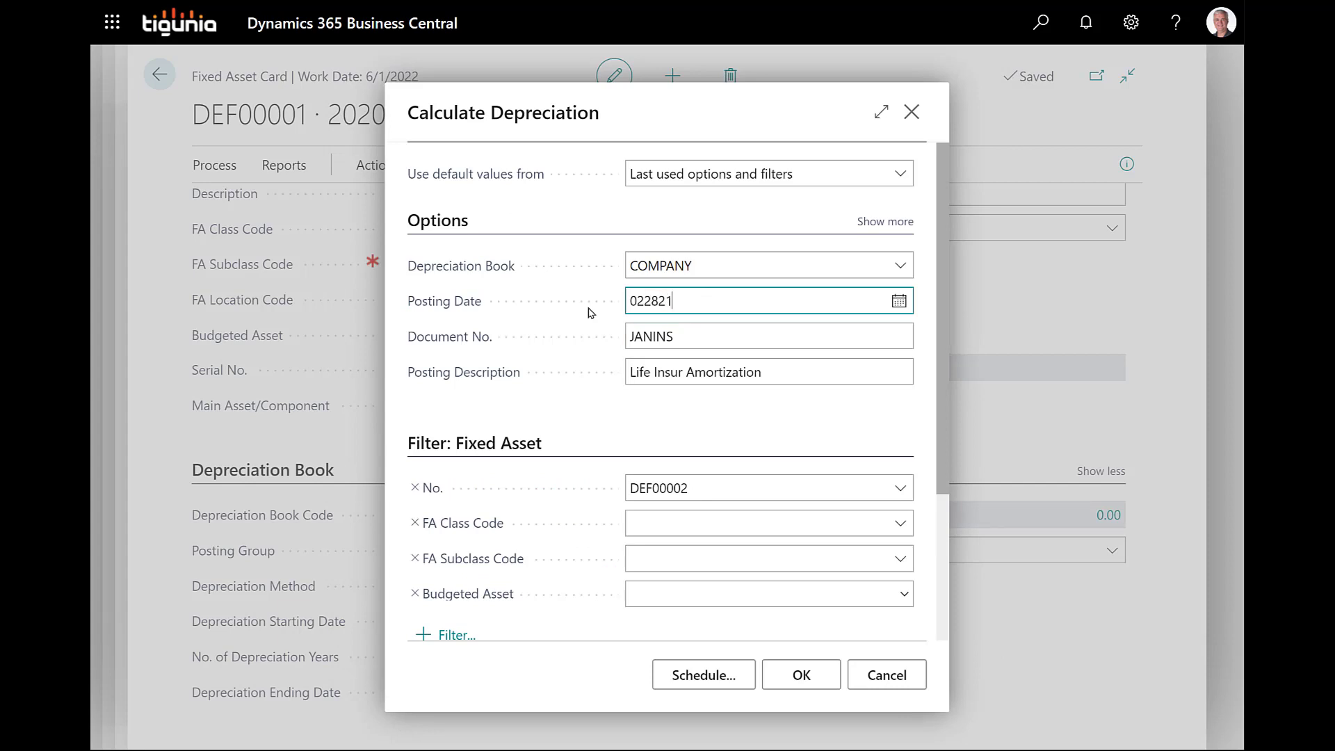
type("22821")
key("Tab")
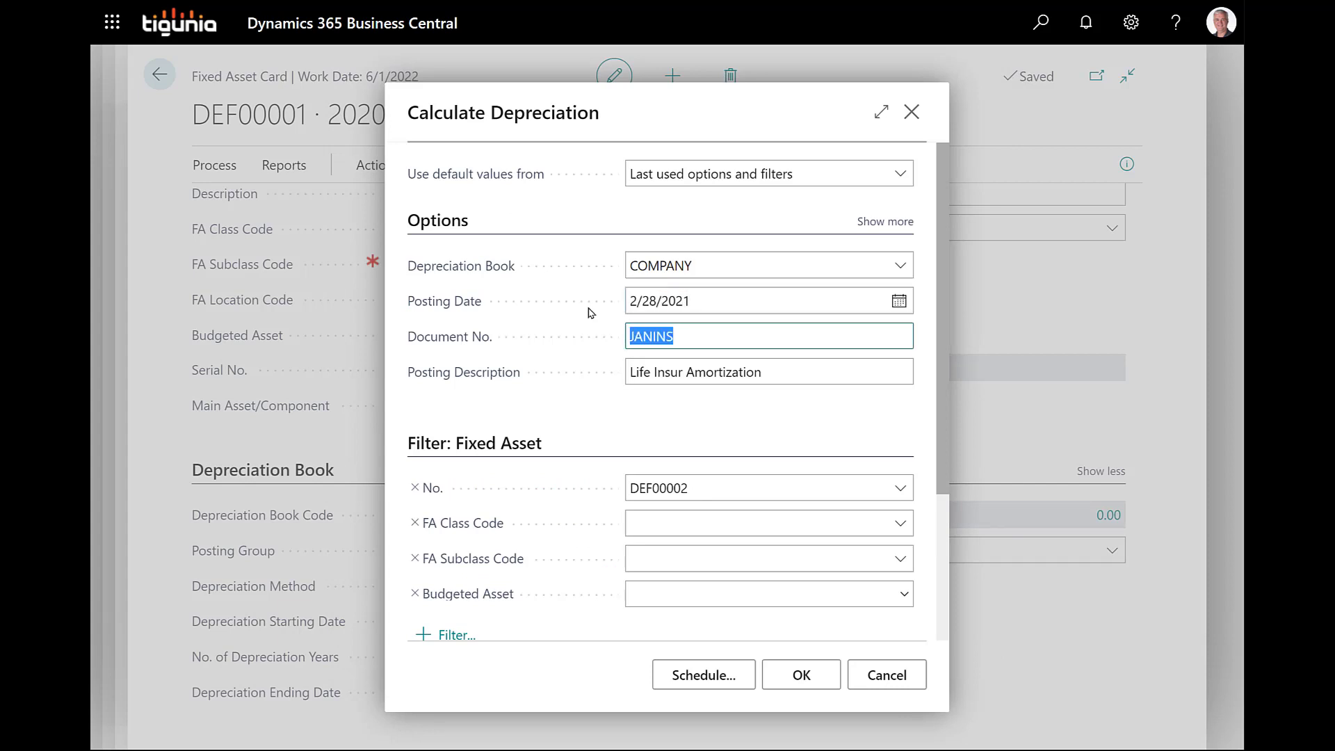
- Set the run's document number to FEBINS, calculate the February depreciation, and open the Fixed Asset G/L Journal
type("FEBINS")
key("Tab")
left_click(794, 684)
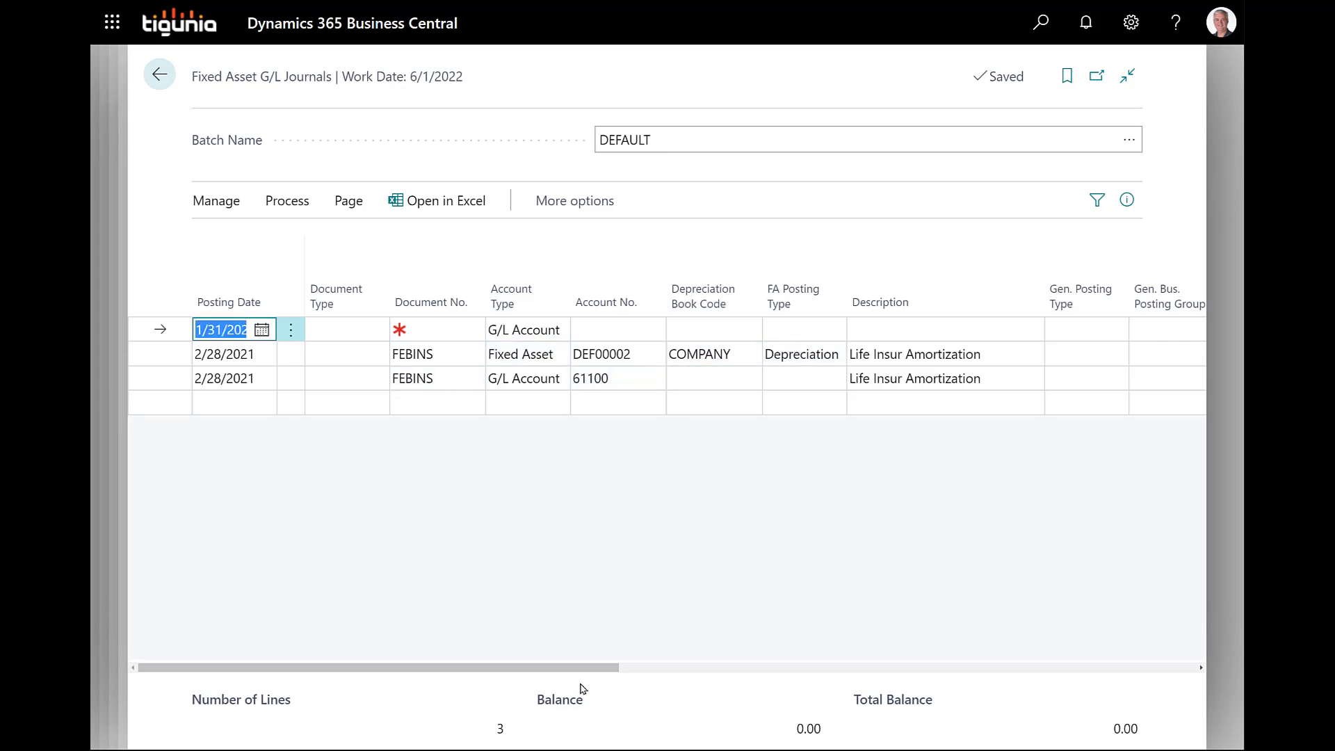
- Check the amounts on the FEBINS journal lines and post them, confirming the posting
left_click_drag(602, 669, 894, 666)
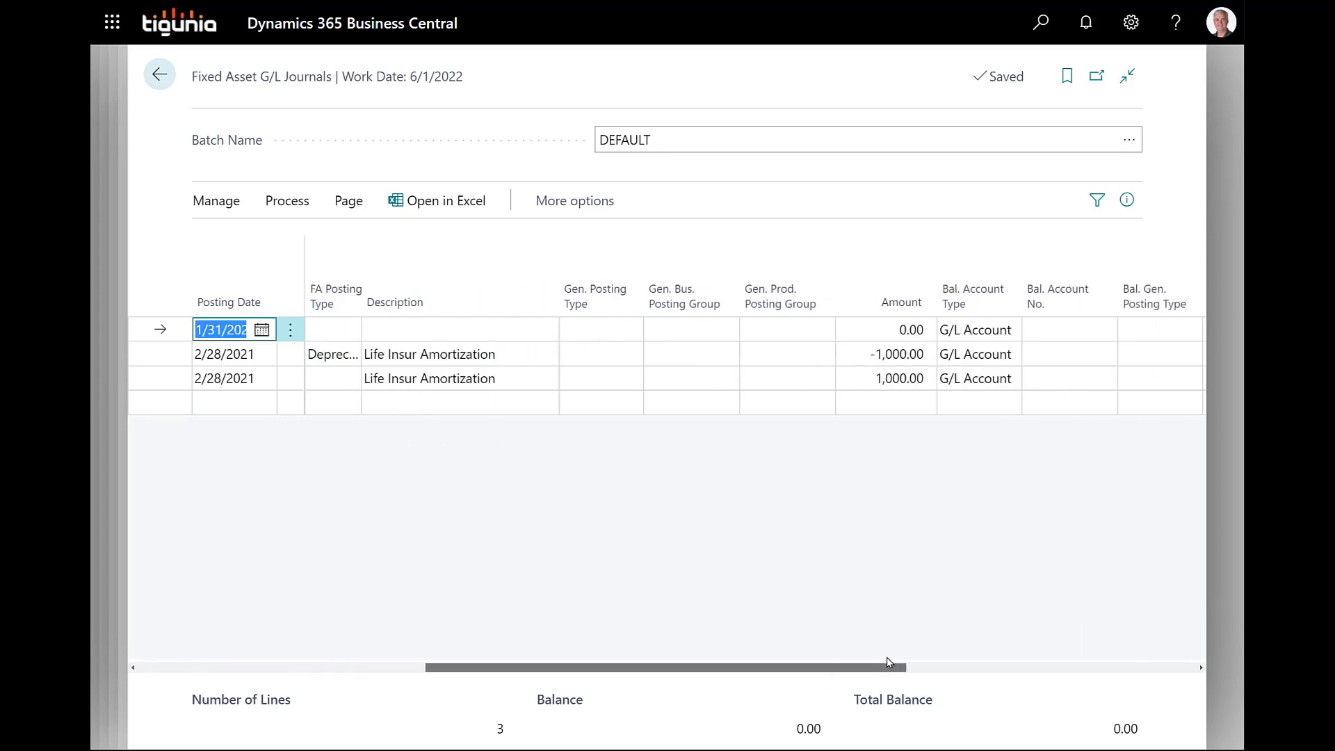
left_click(288, 201)
left_click(233, 242)
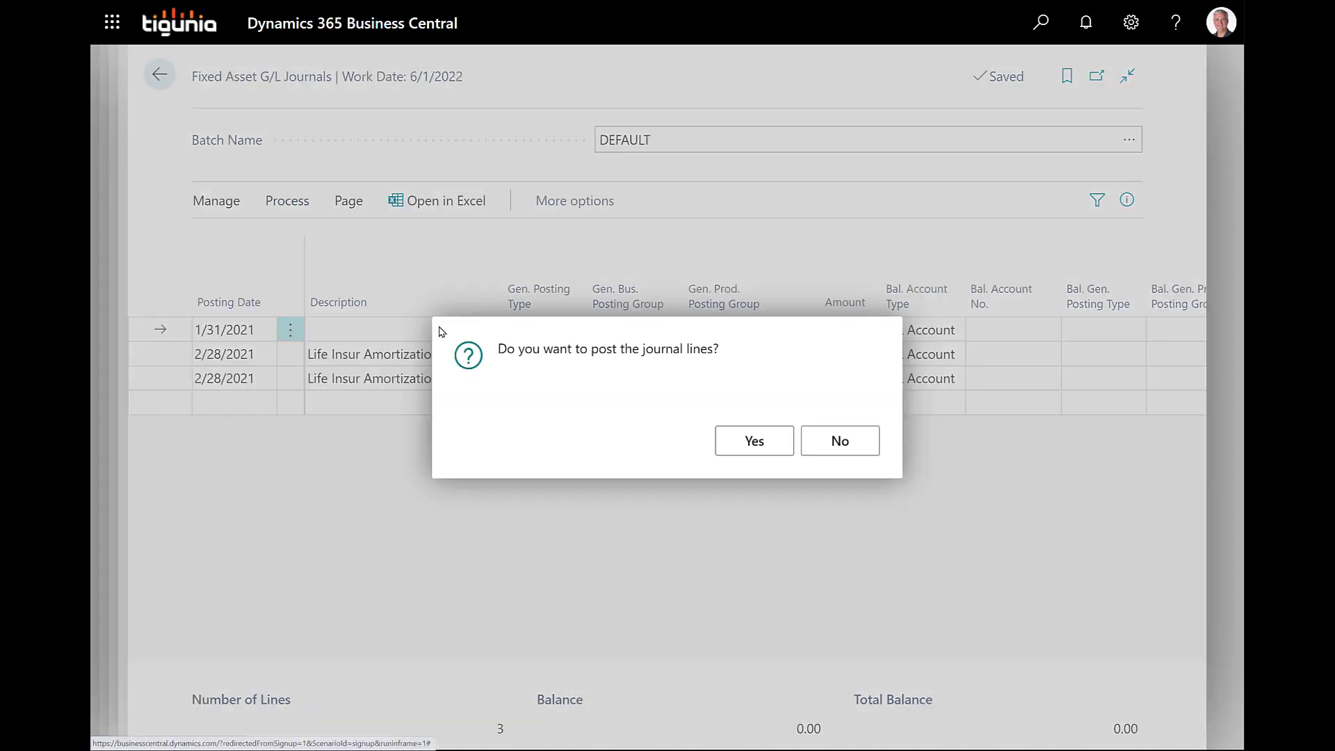
left_click(735, 438)
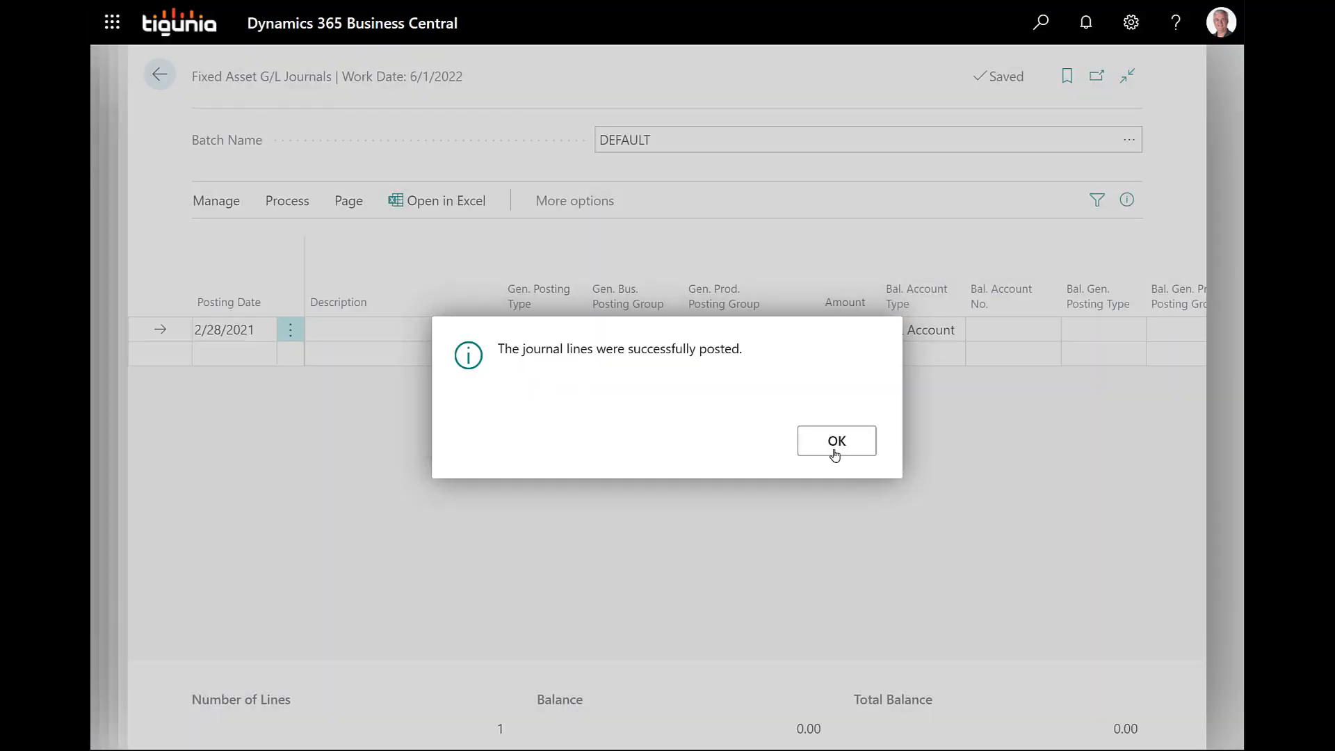
left_click(833, 448)
- Return to the home page, open the Chart of Accounts, and check the Deferred Expenses and Life Insurance Expense balances
left_click(168, 78)
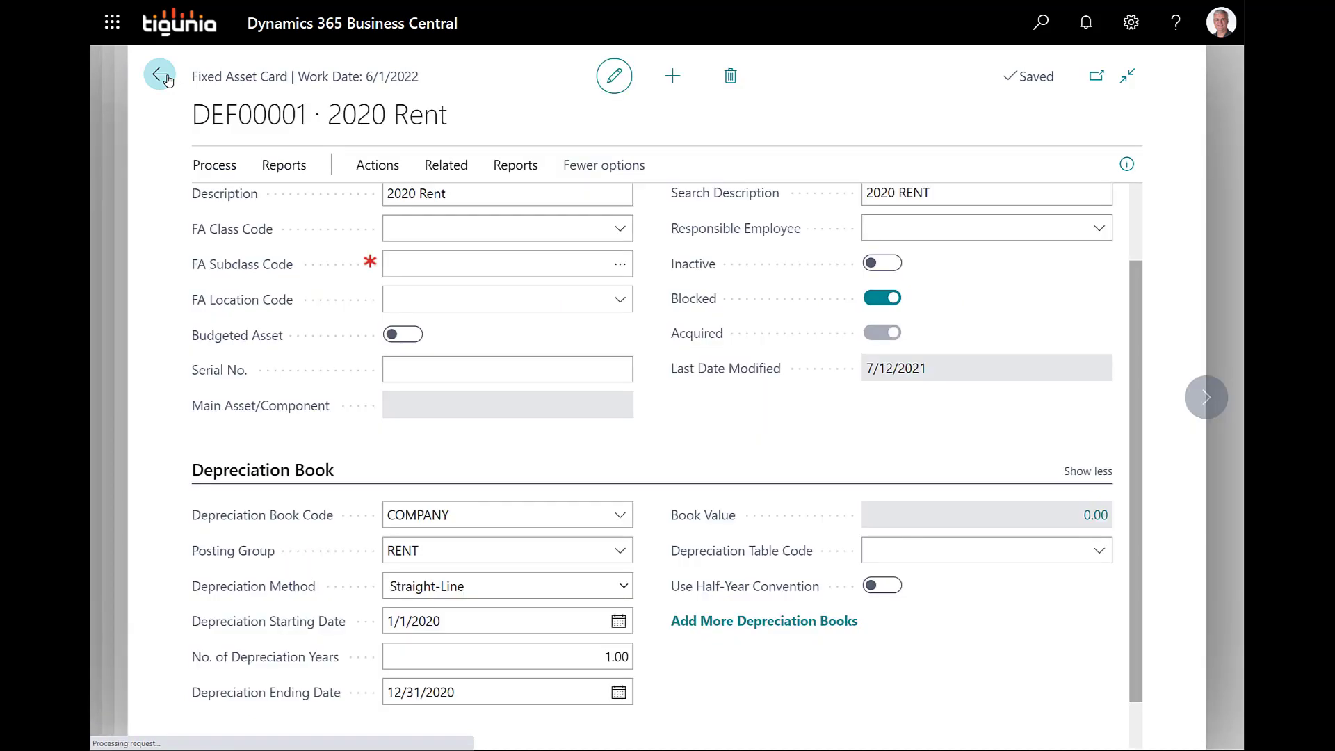
left_click(167, 78)
left_click(167, 79)
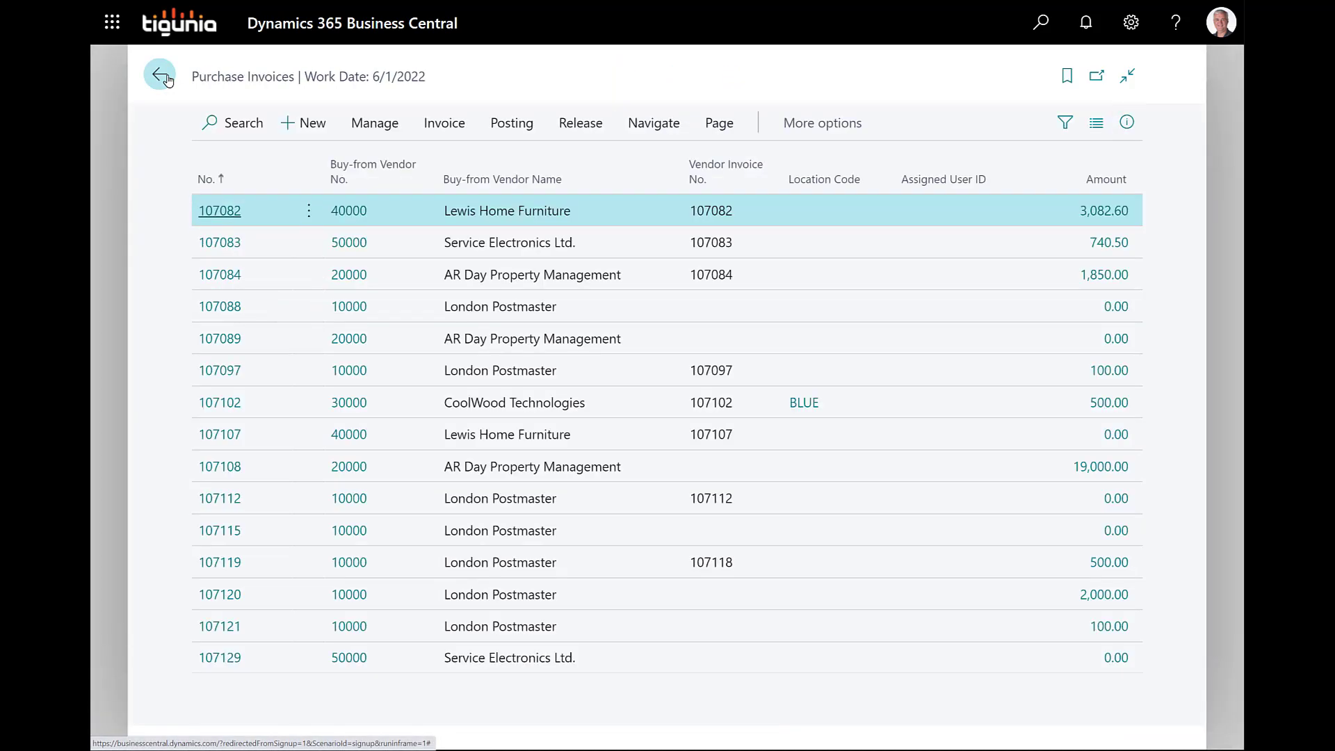
left_click(168, 79)
left_click(1045, 30)
type("chart")
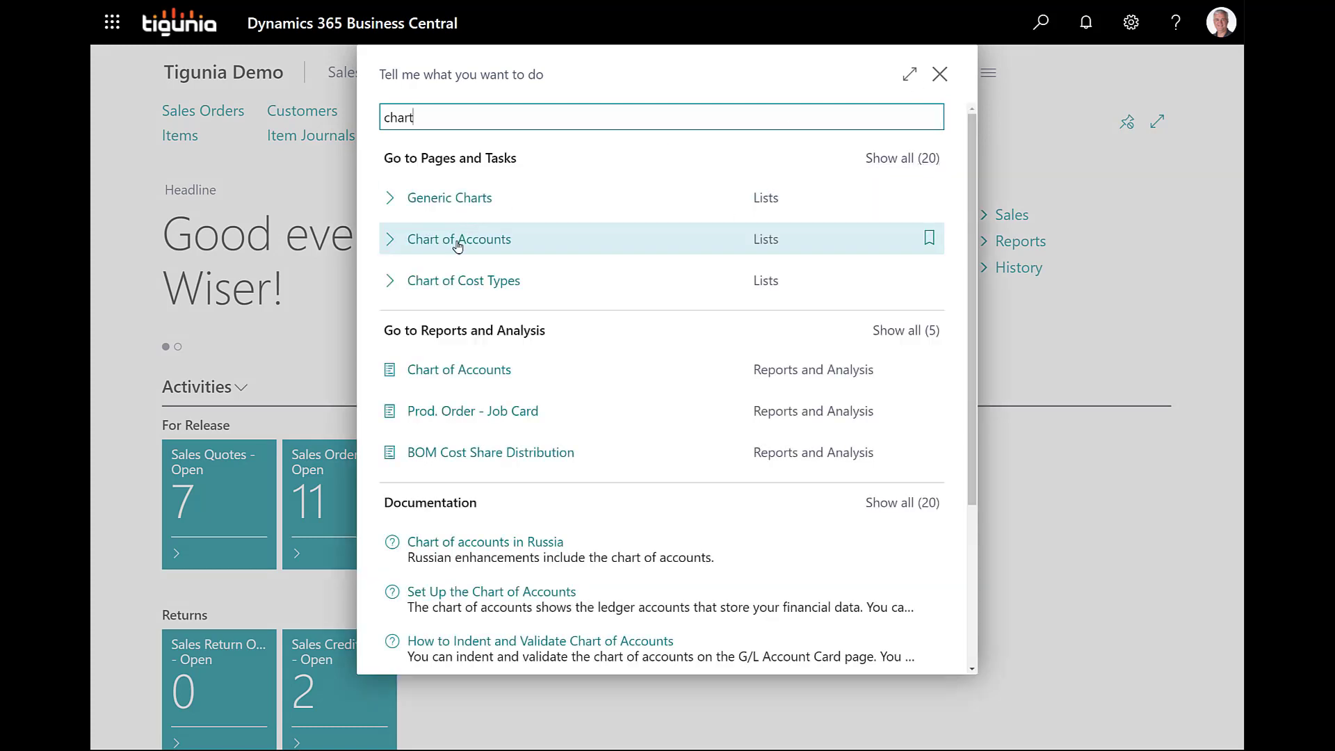
left_click(461, 240)
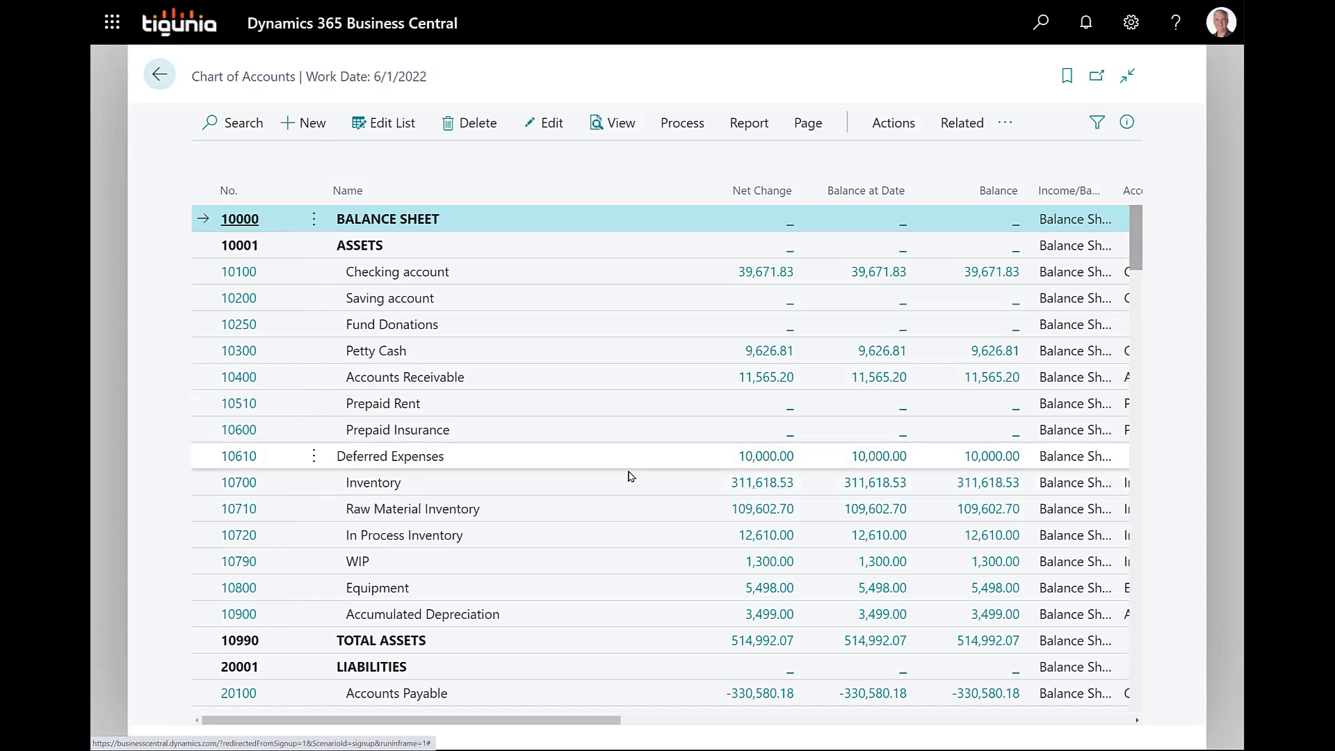
scroll(628, 477, "down", 15)
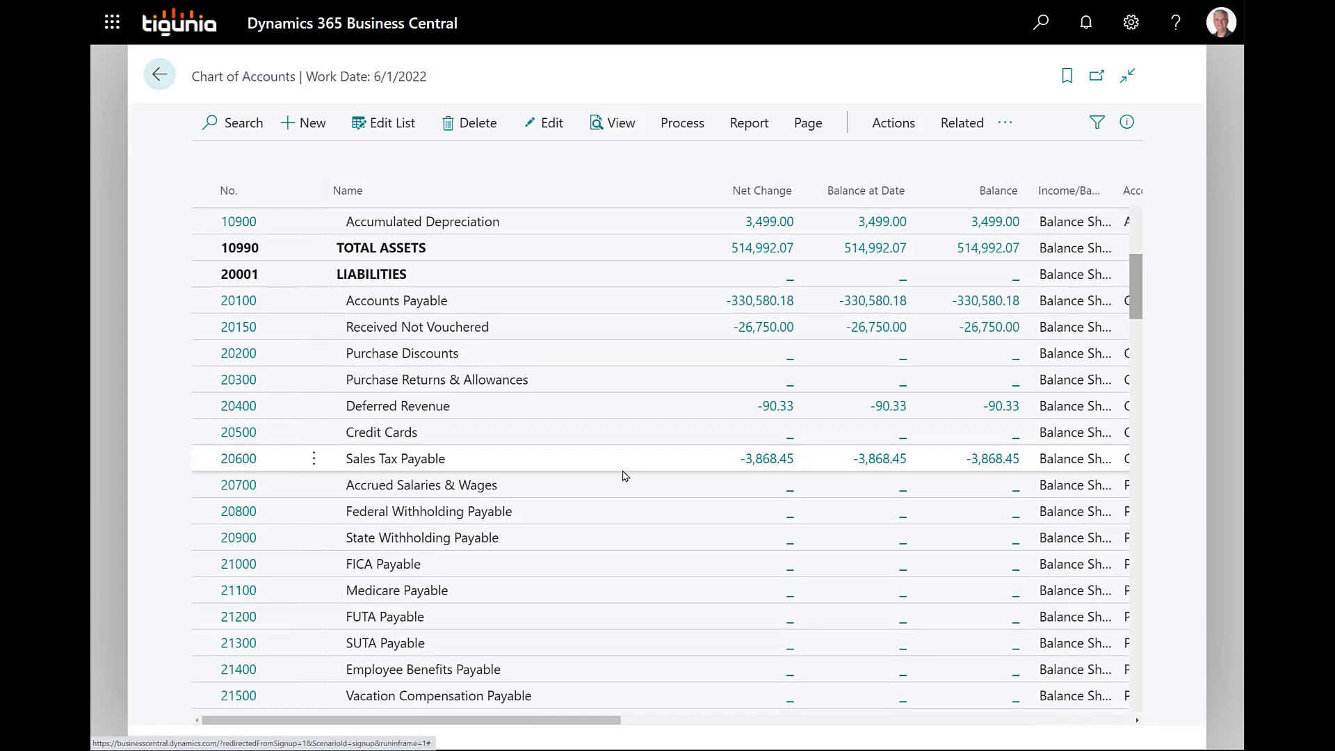
scroll(621, 477, "down", 5)
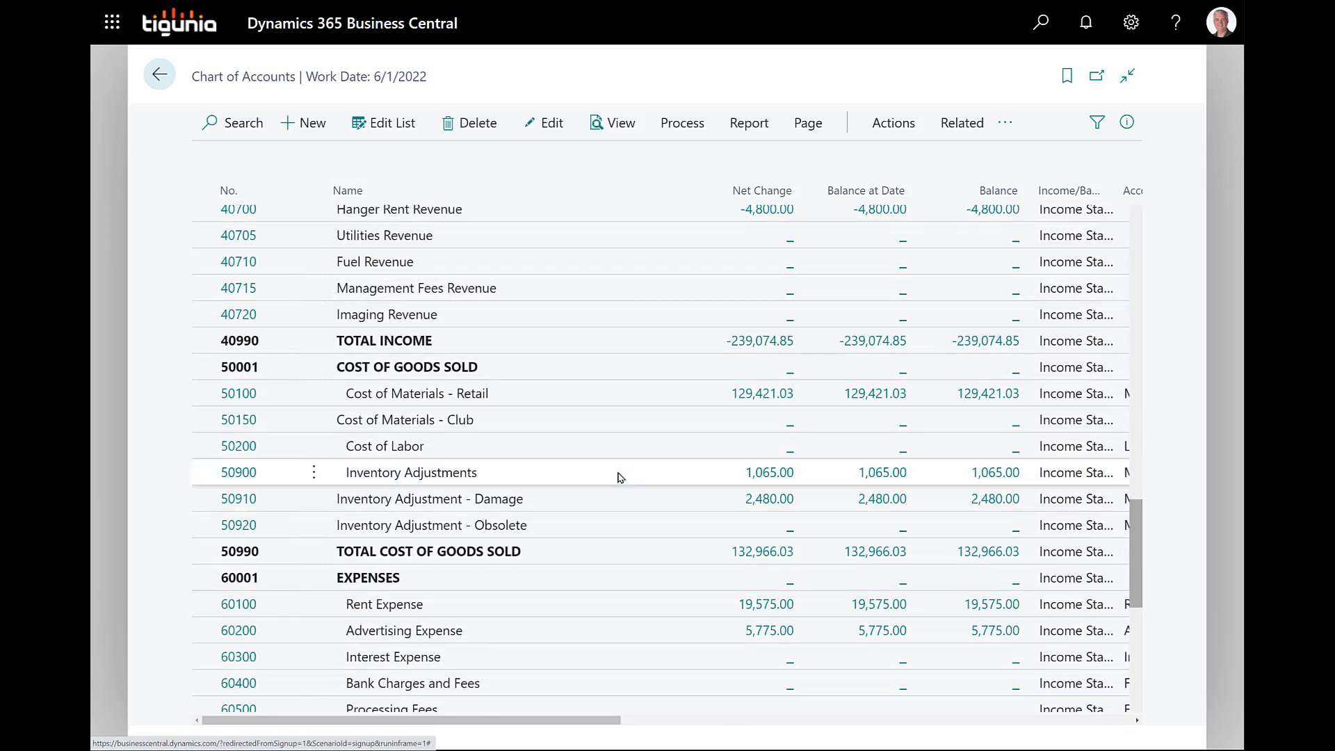
scroll(473, 495, "down", 3)
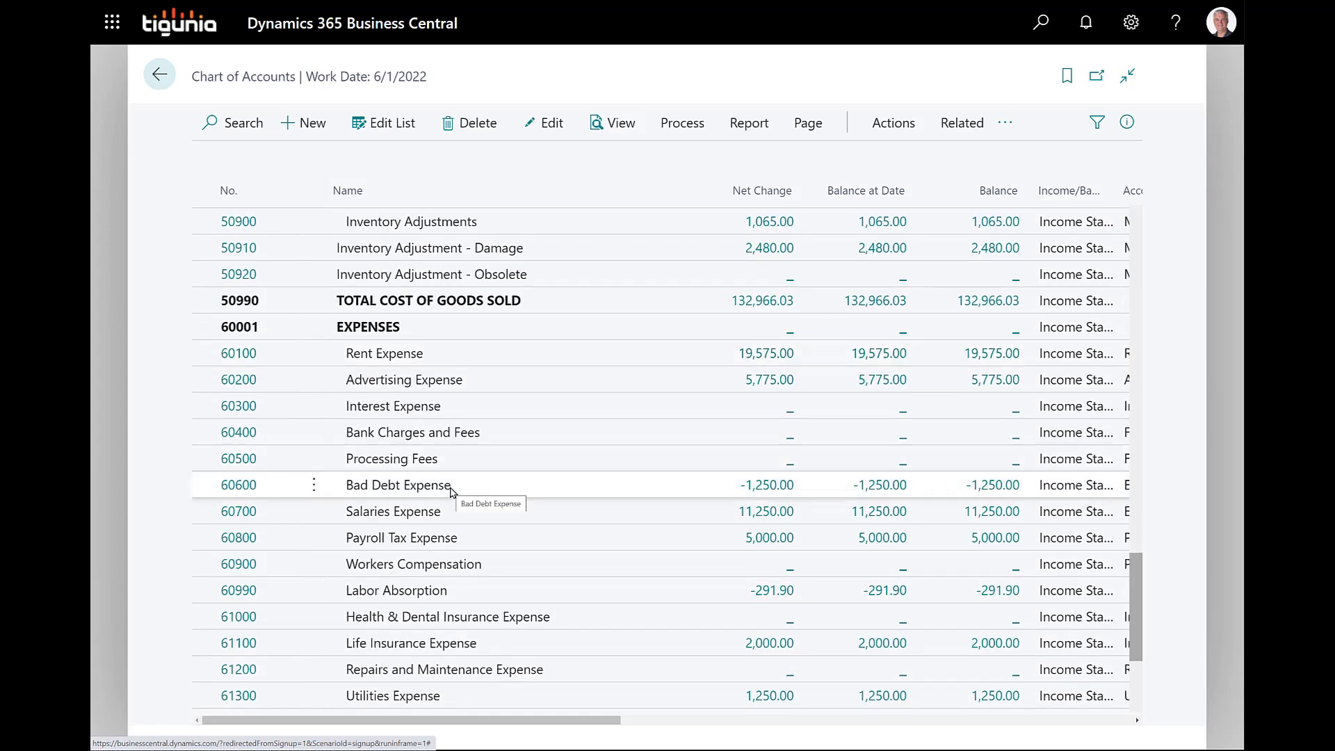
- Inspect the general ledger entries behind the Life Insurance Expense net change, and return to the Chart of Accounts
scroll(451, 491, "down", 3)
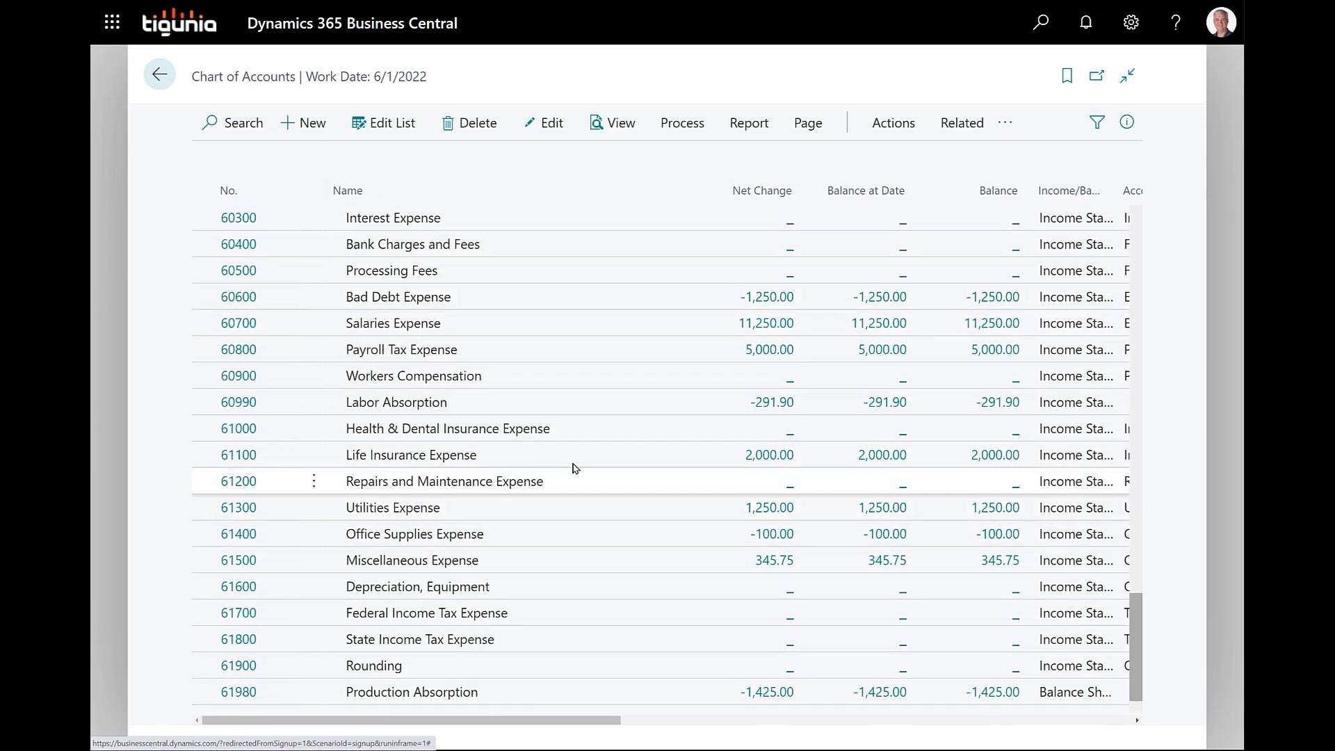
left_click(769, 460)
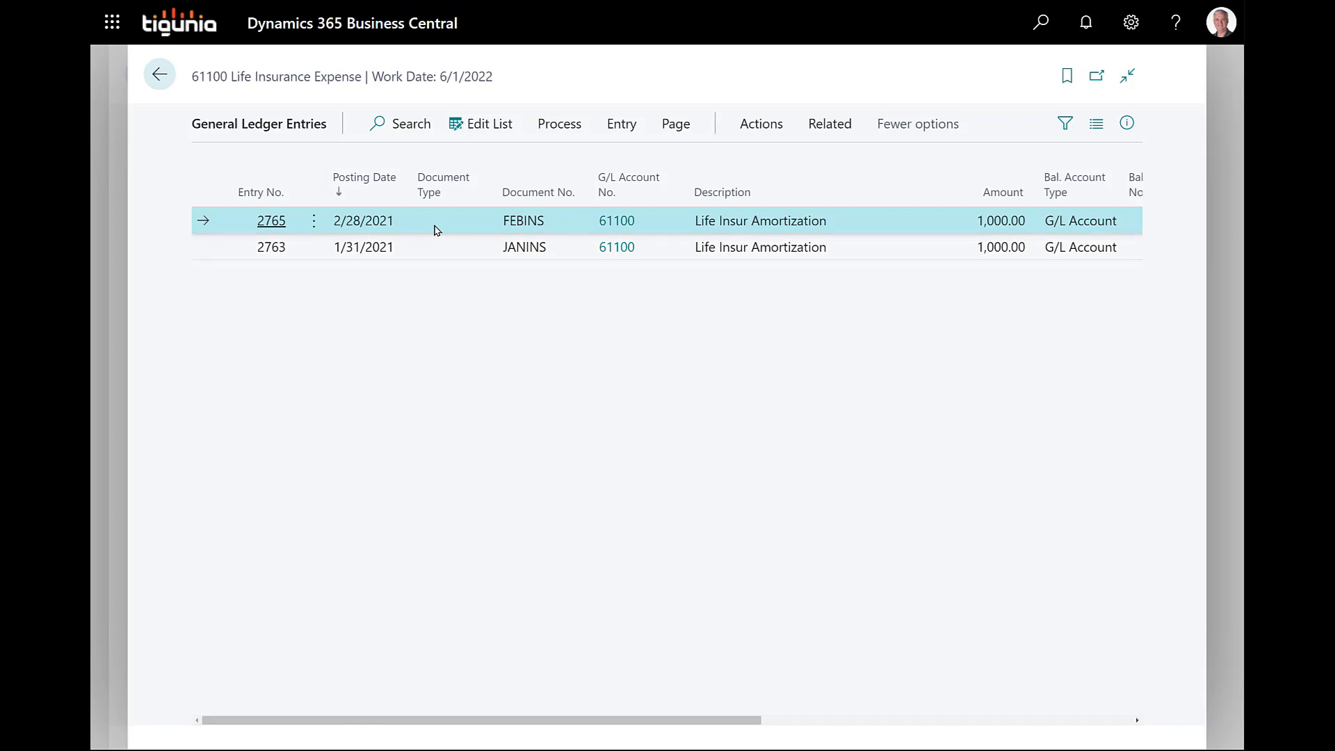
left_click(159, 75)
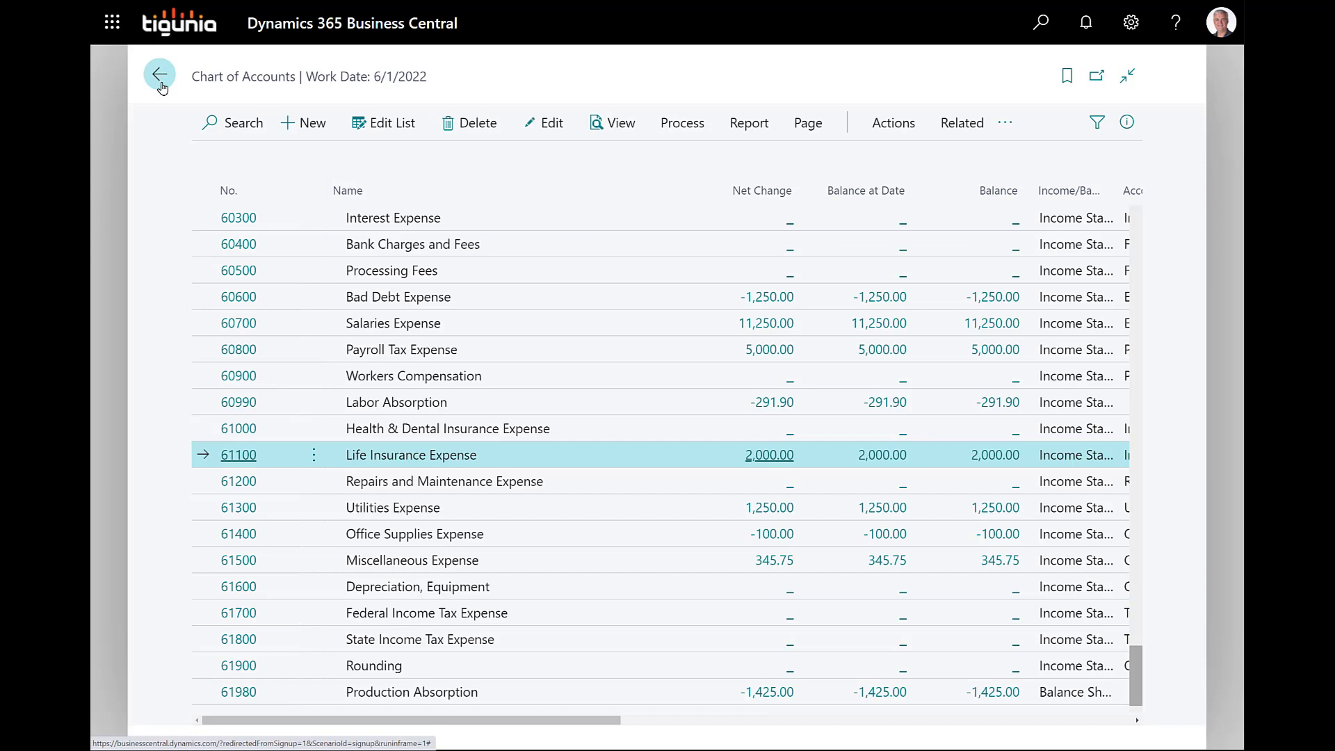
- Find and open the Fixed Assets list, and start its FA Book Value report
left_click(1042, 24)
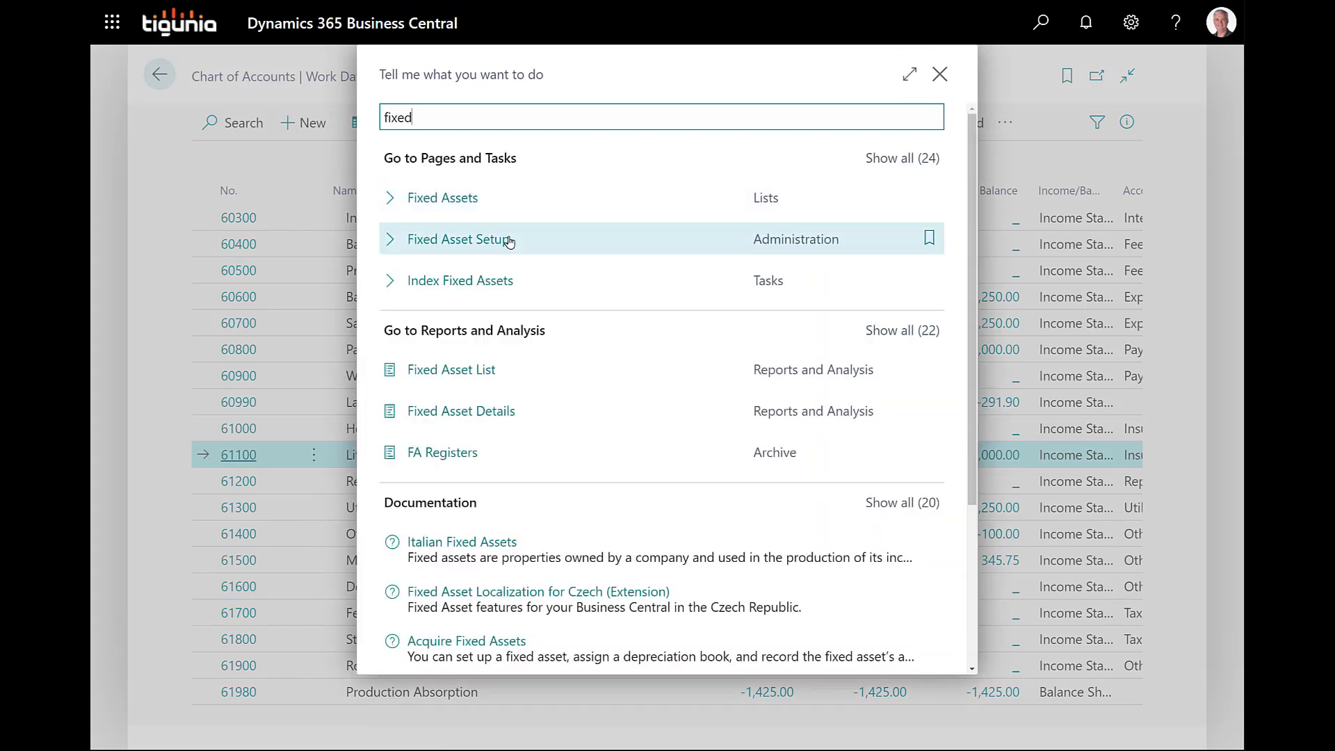
left_click(458, 202)
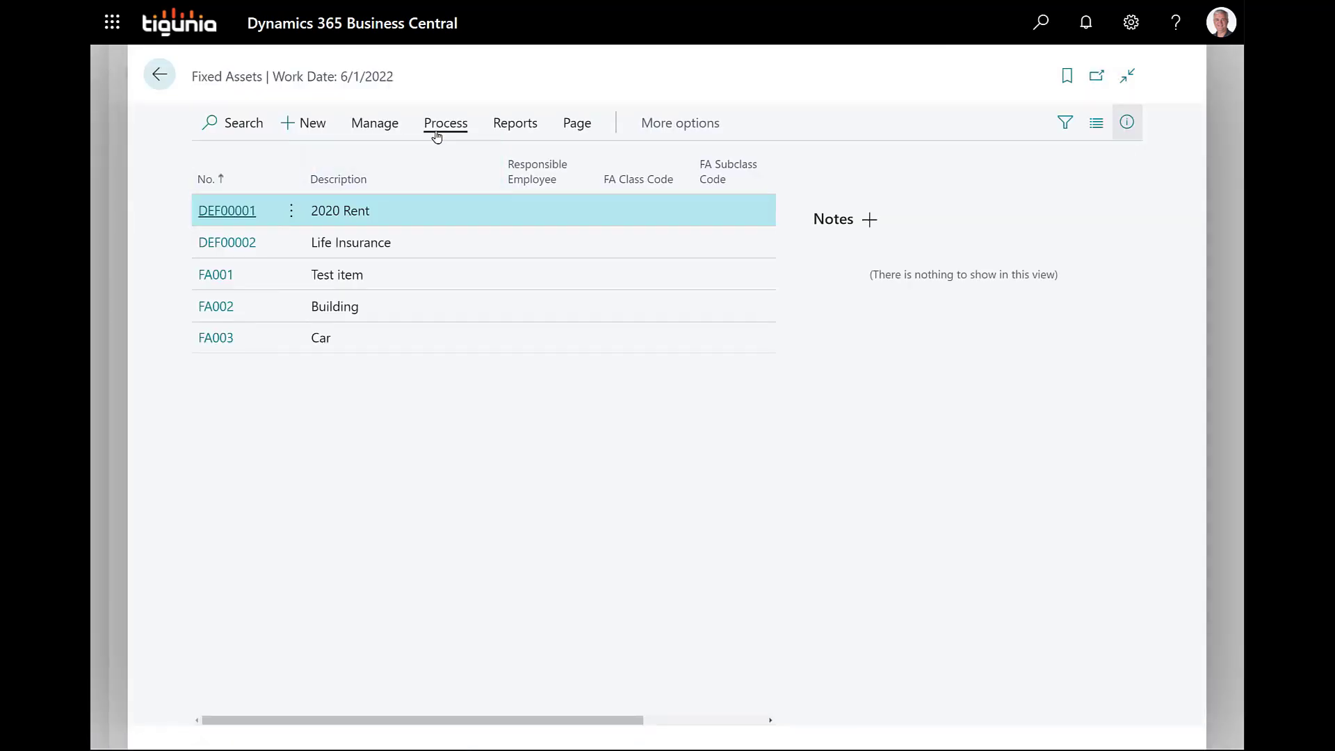
left_click(495, 123)
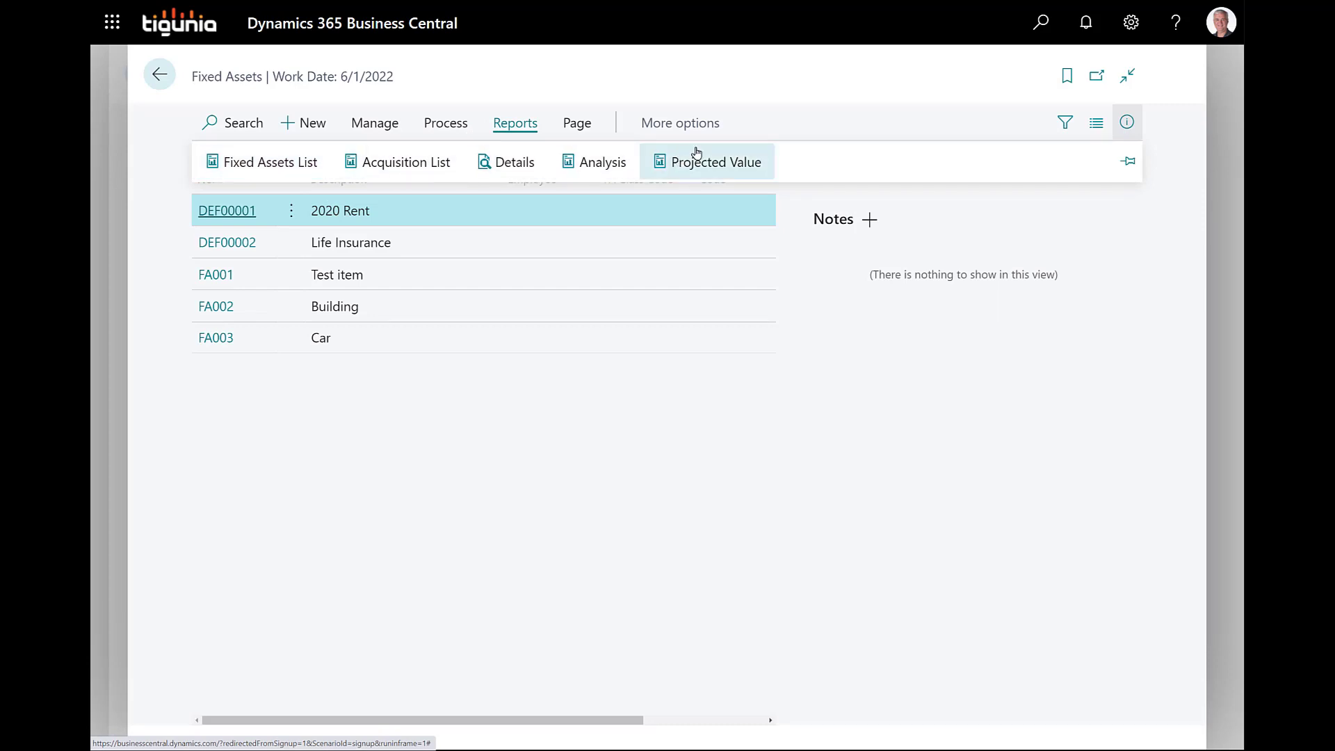
left_click(680, 125)
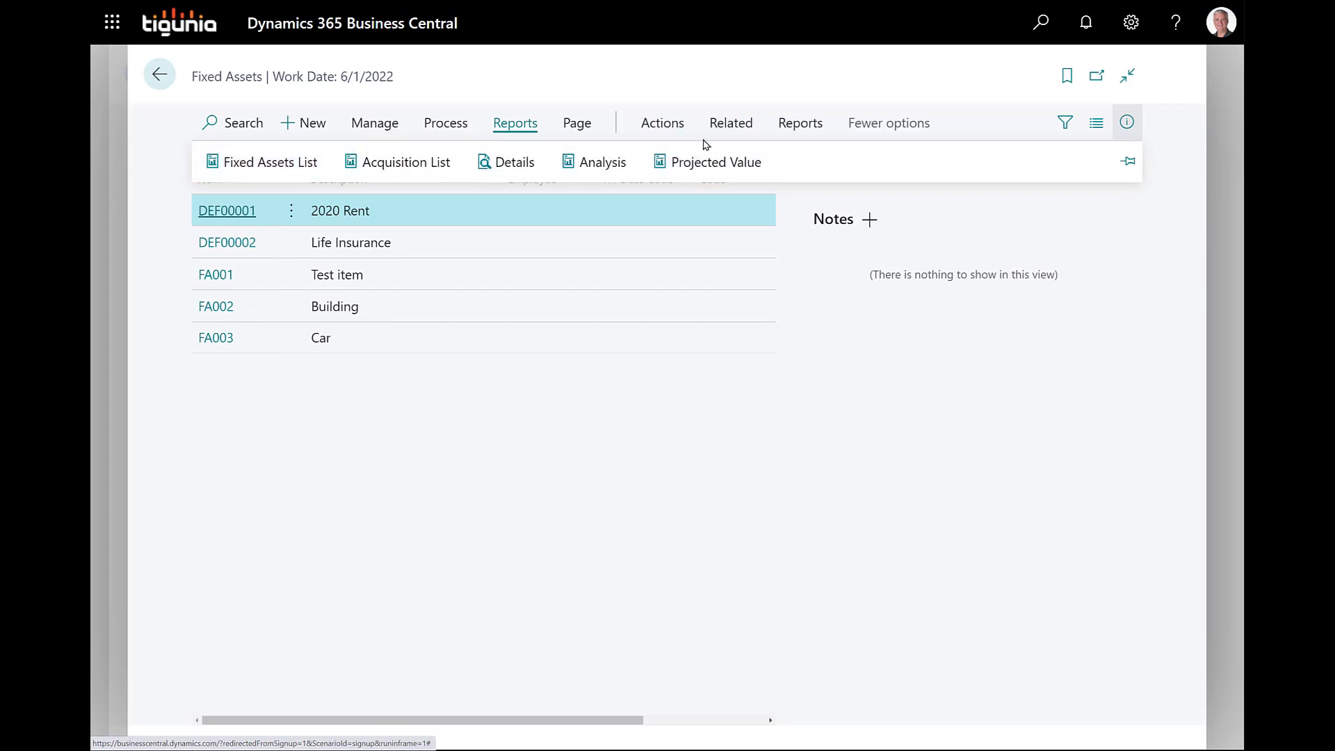
left_click(798, 126)
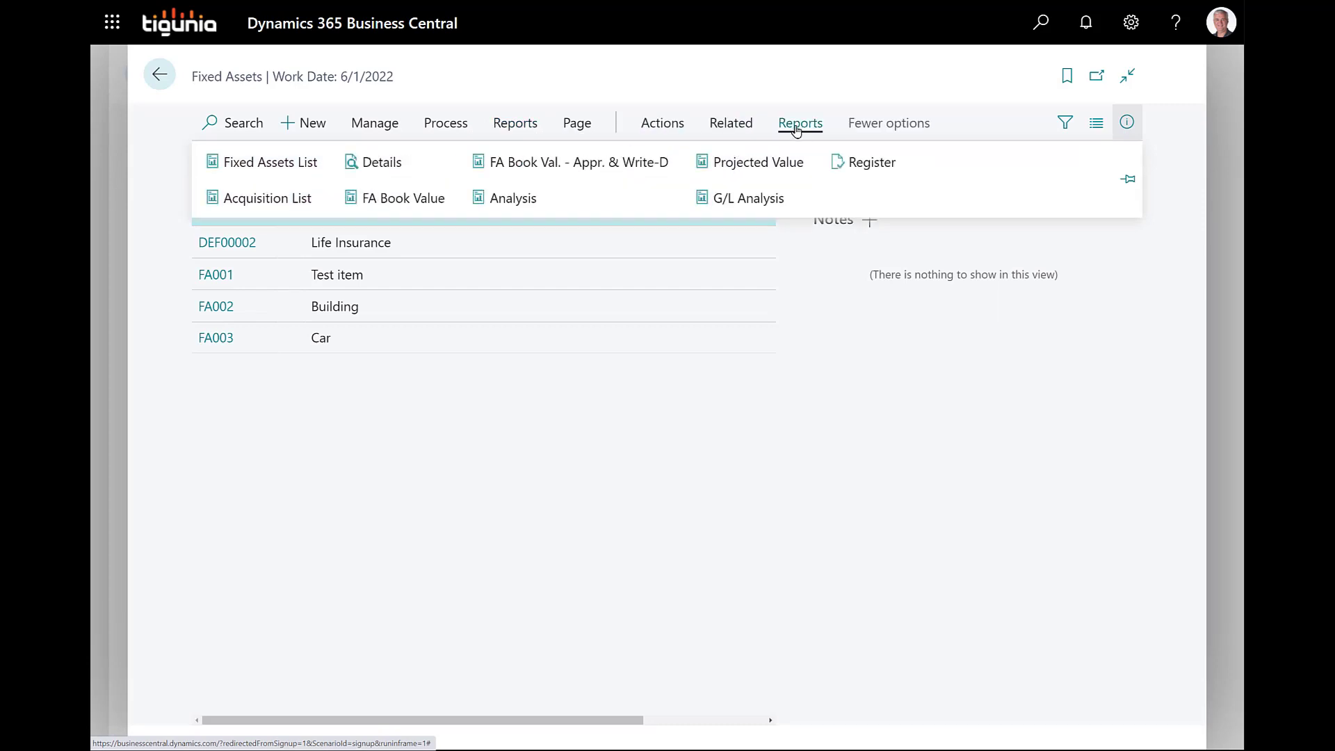
left_click(413, 208)
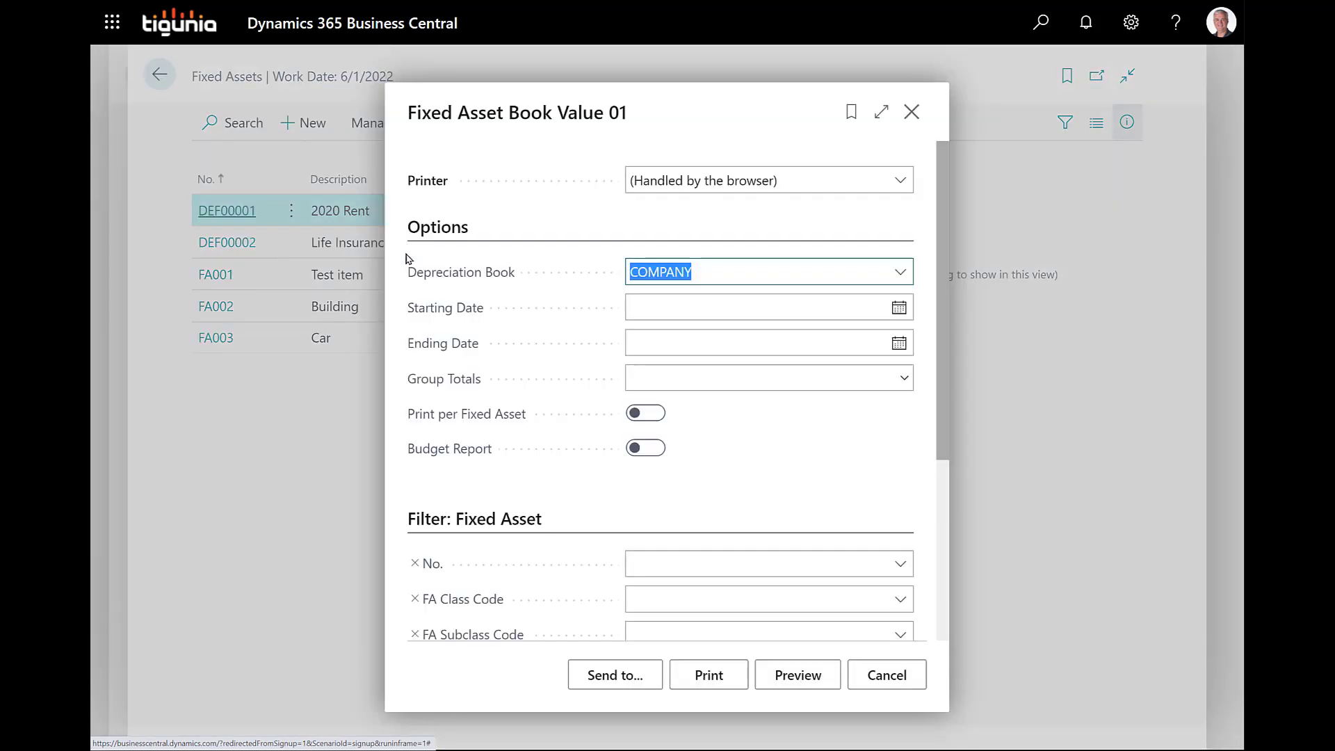
- Set the book value report's starting date to 1/1/2021 and its ending date to 12/31/2021
left_click(685, 310)
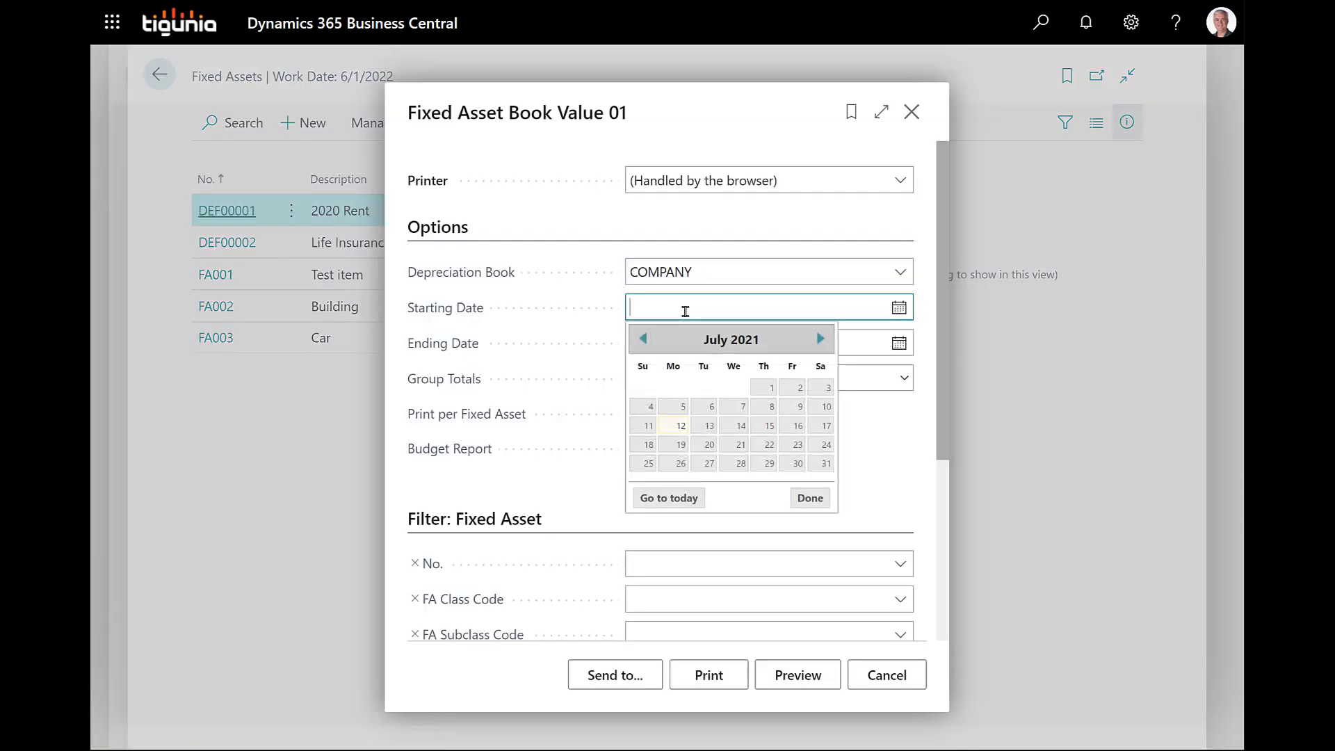
type("010121")
key("Tab")
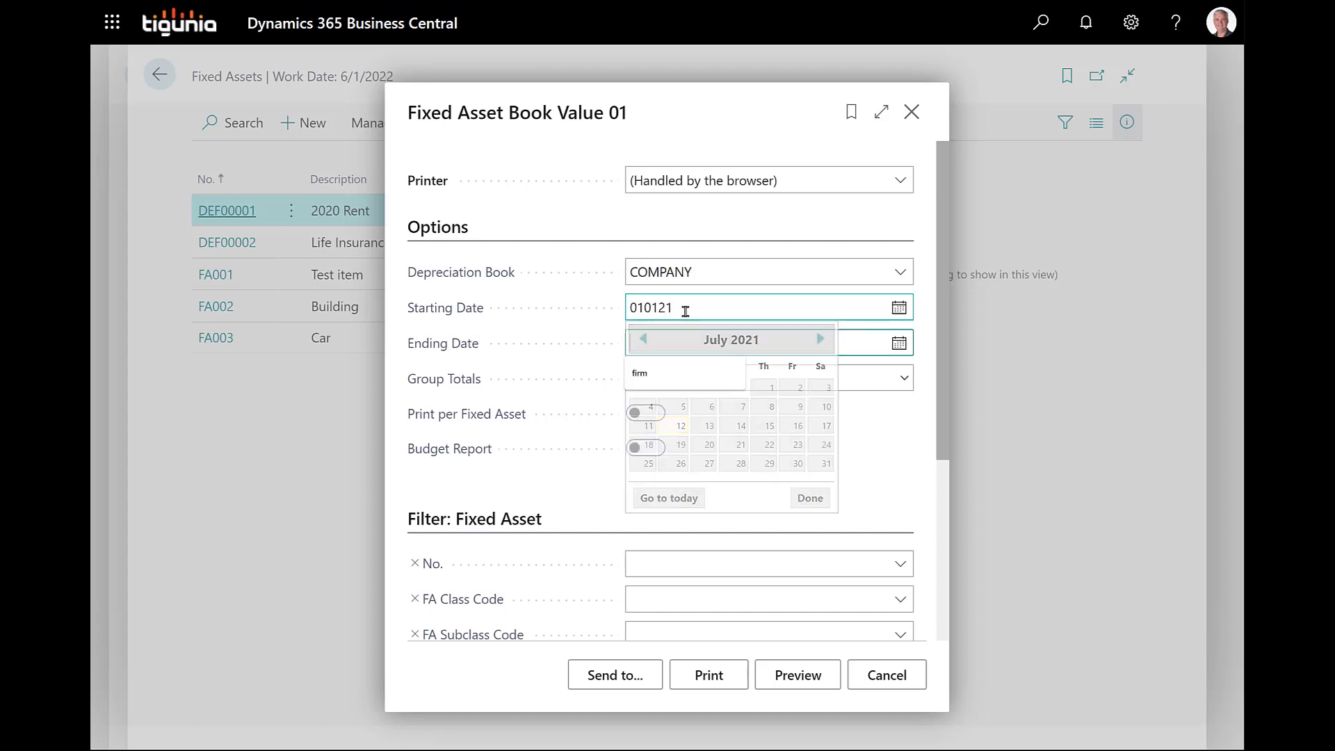
type("12/")
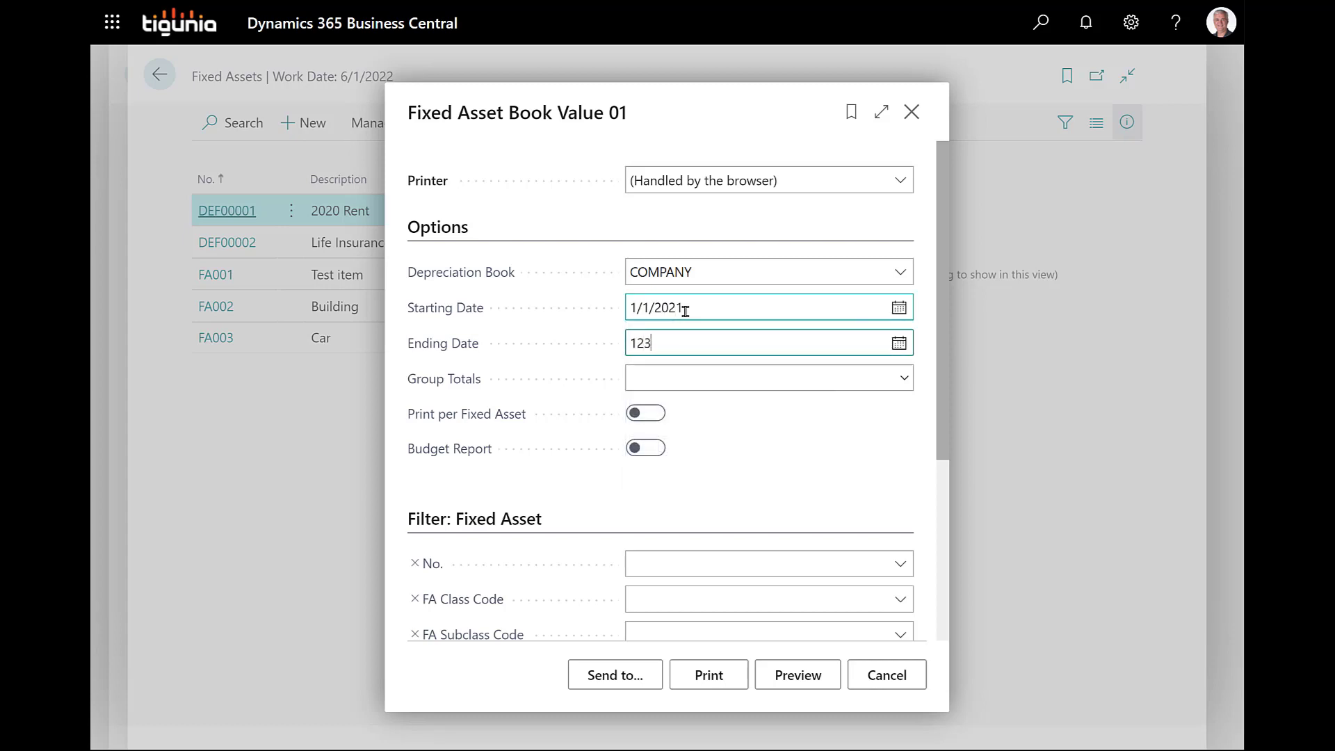
type("31/2021")
key("Tab")
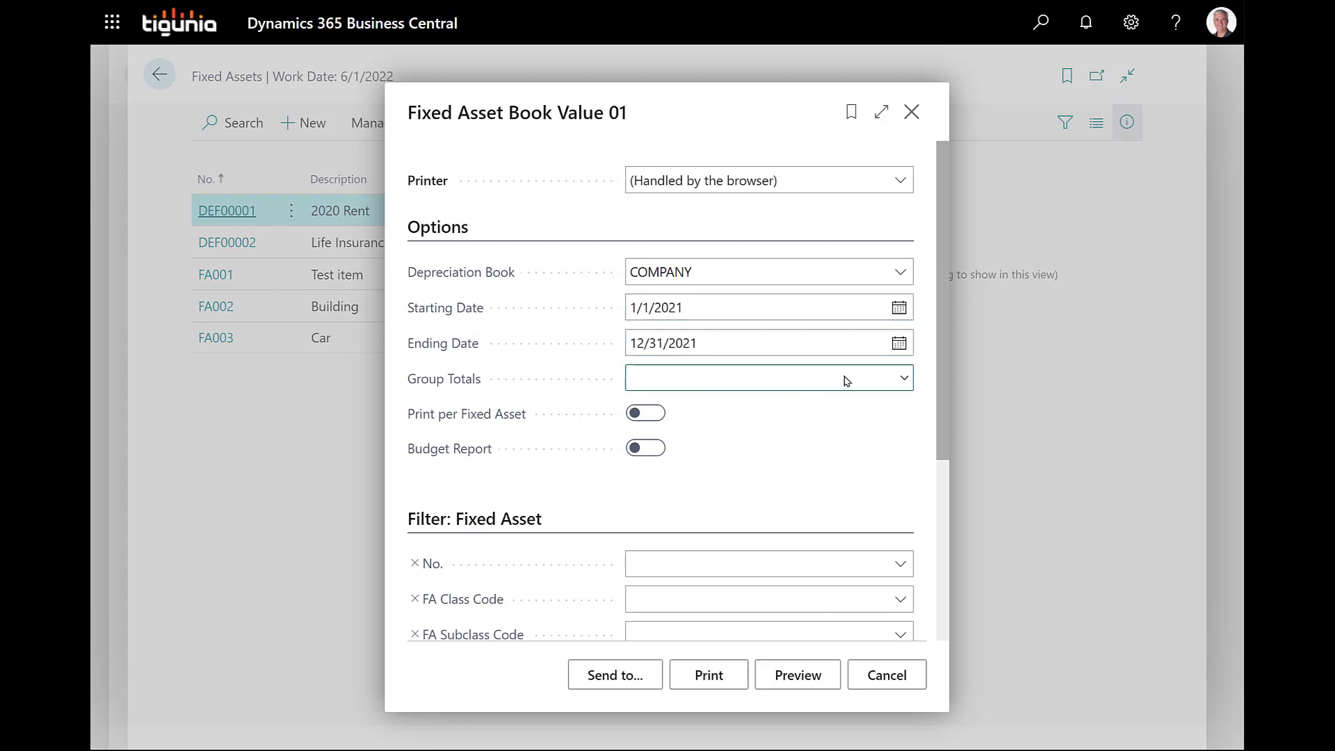
- Set the report's group totals to FA Posting Group and enable Print per Fixed Asset
left_click(896, 382)
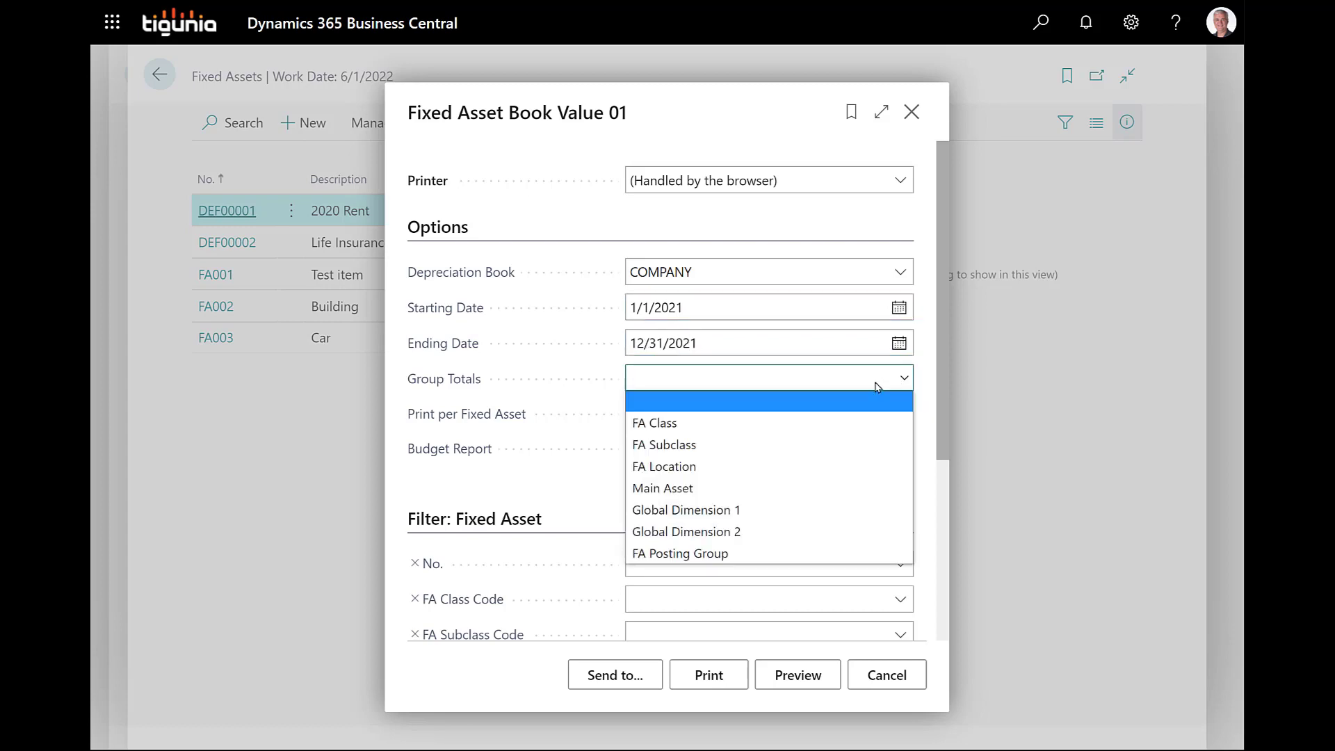
left_click(679, 556)
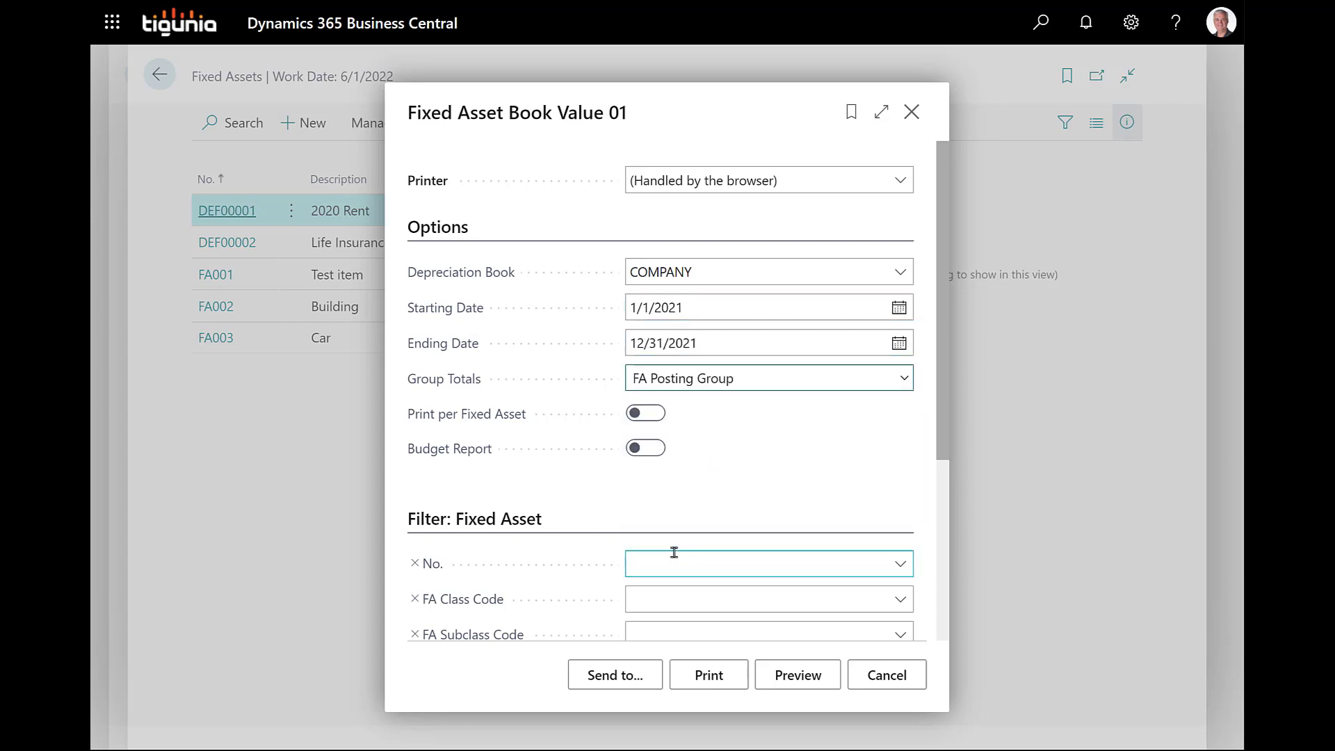
left_click(651, 415)
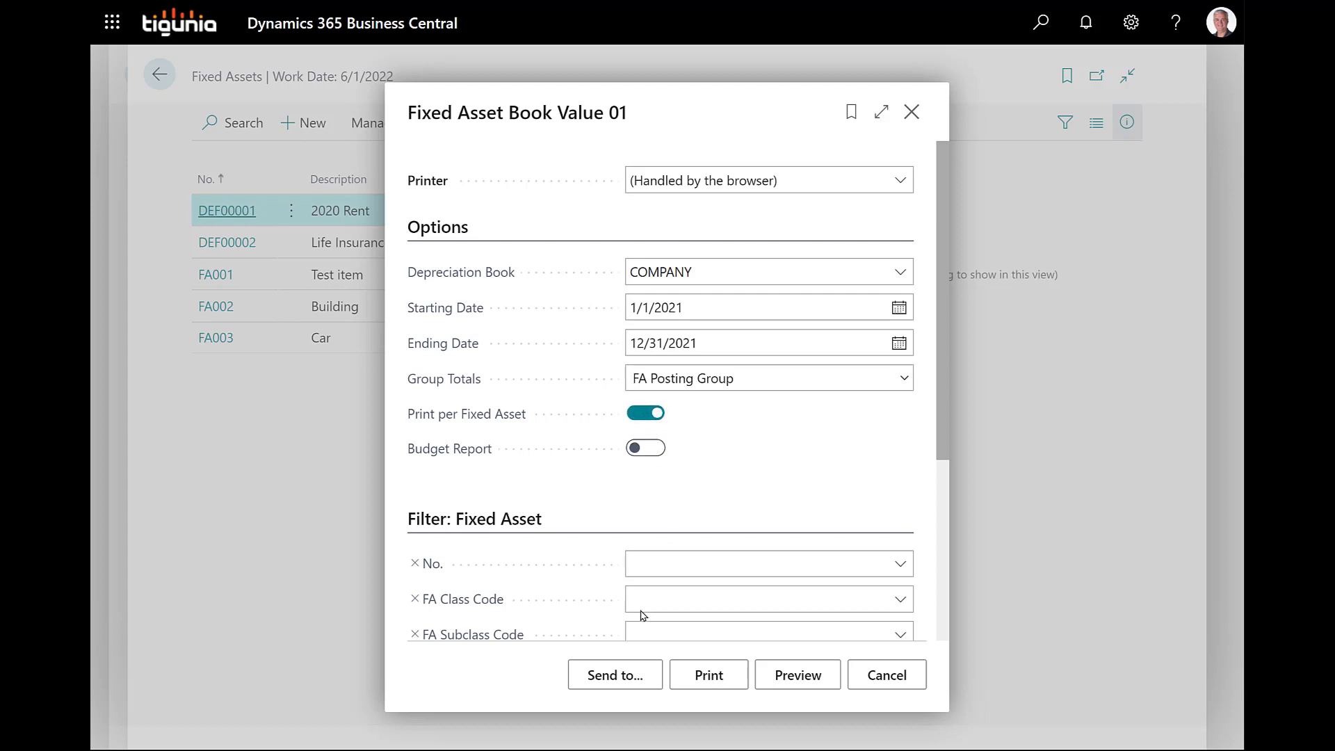
- Filter the report to the Life Insurance asset DEF00002, and preview it to examine the acquisition, depreciation and book value columns
left_click(681, 567)
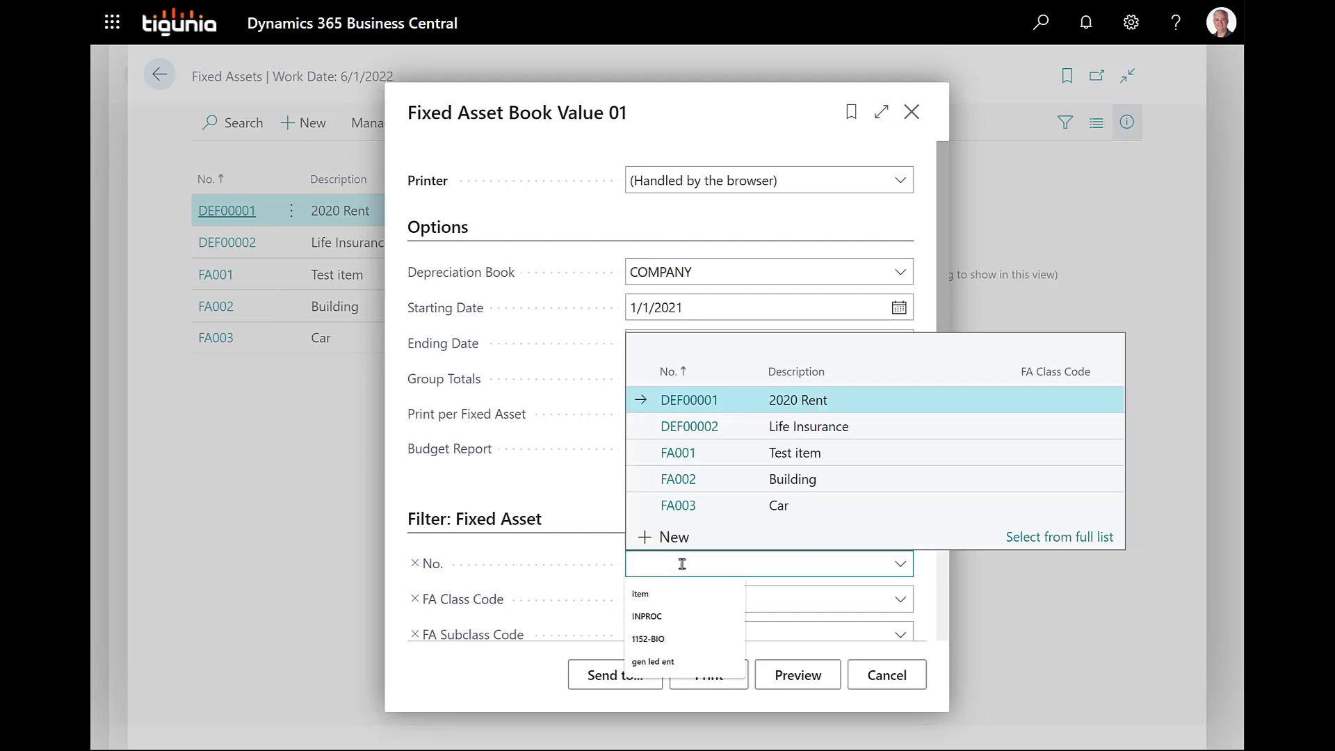
left_click(752, 427)
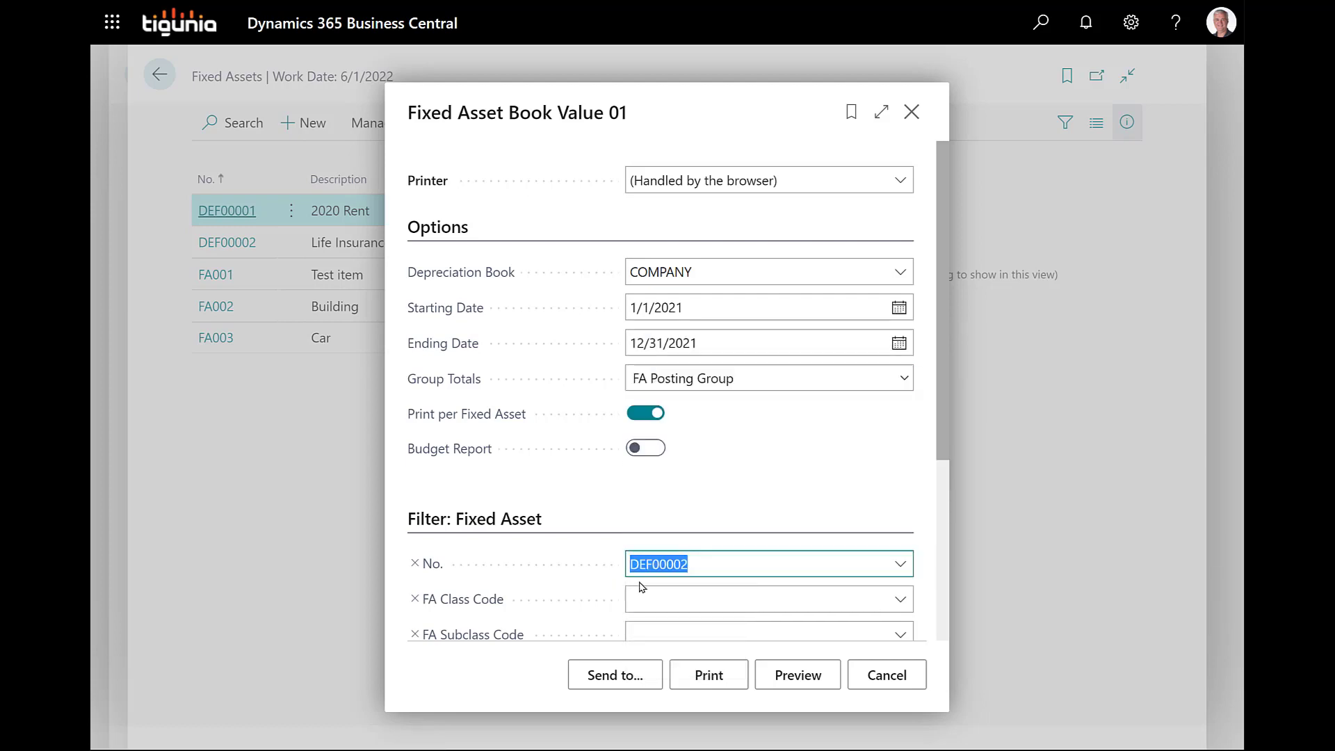
left_click(801, 681)
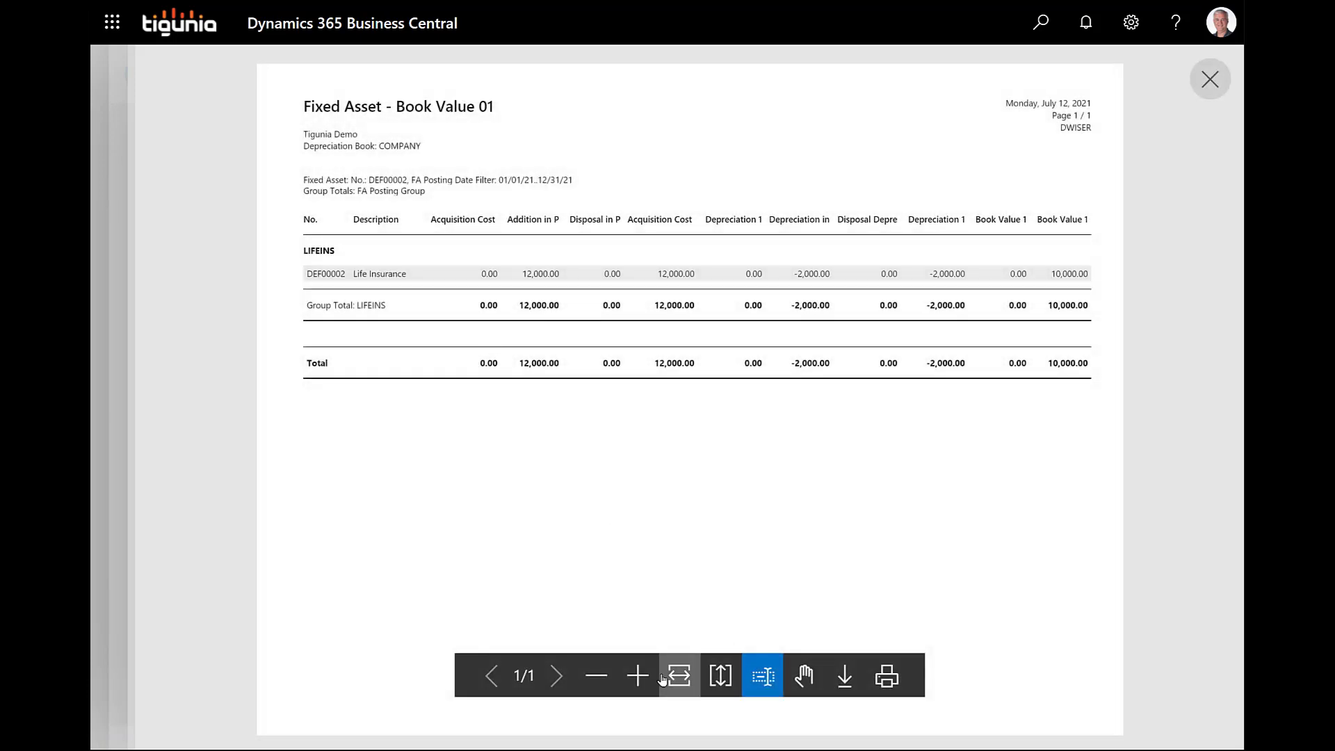
left_click(637, 675)
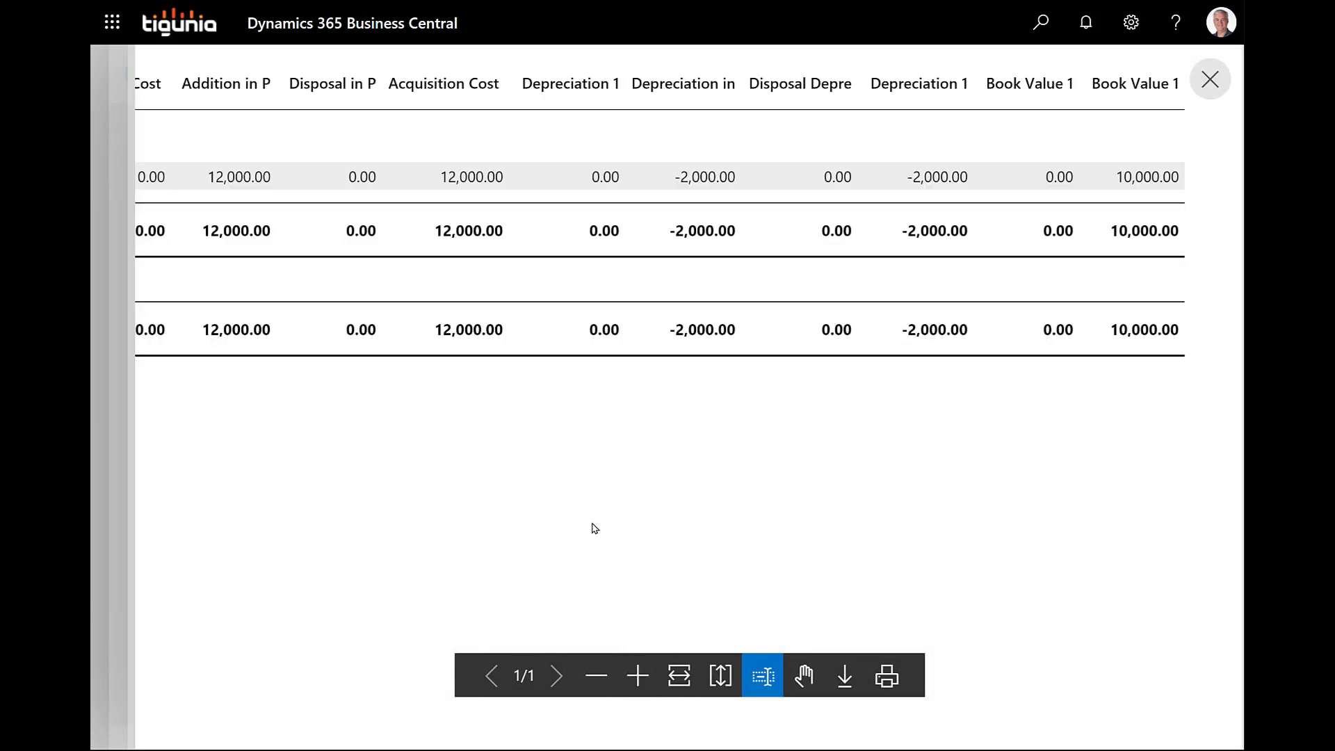
left_click(597, 676)
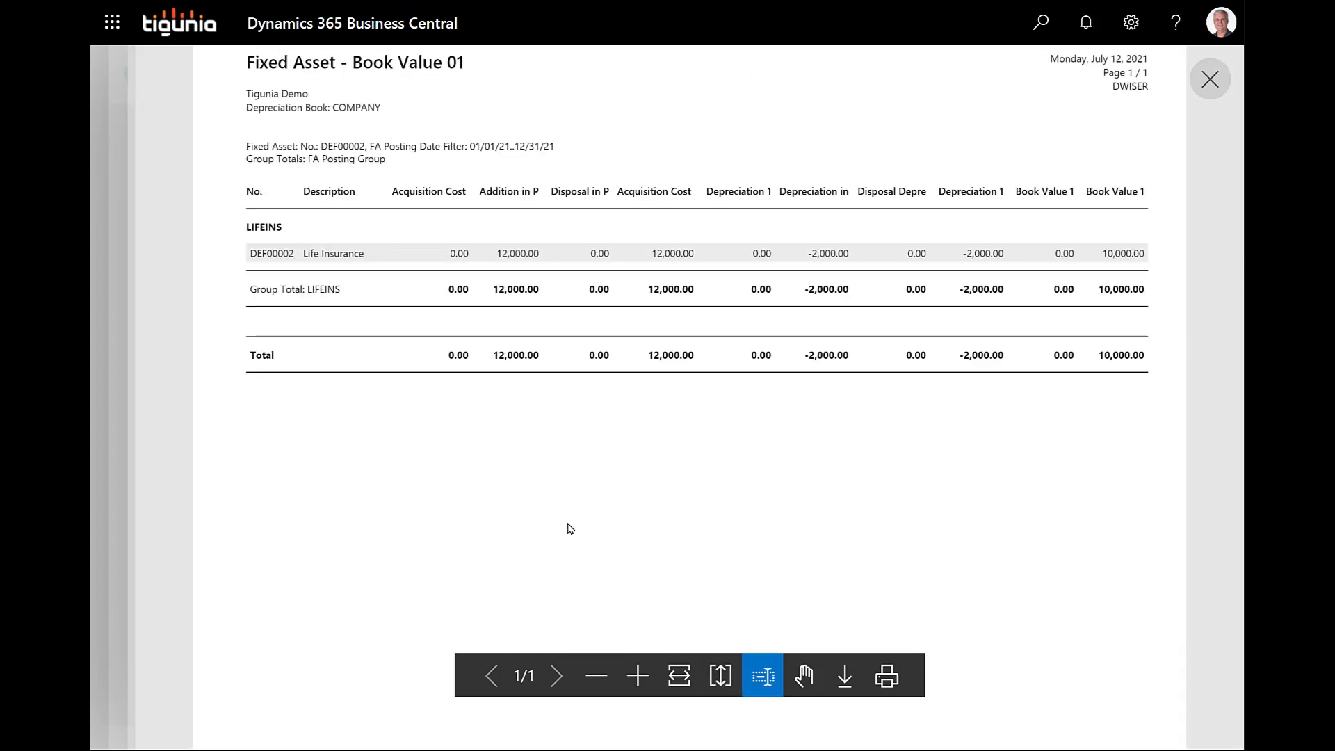